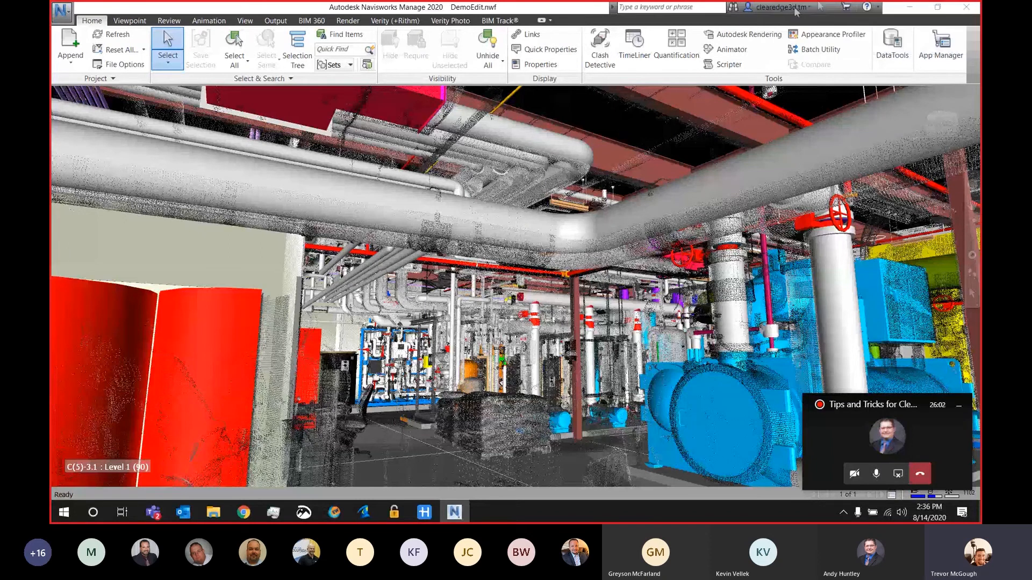
Step: Show the selection tree and select the items of the Demo Item Pick Set stored in the Verity sets folder
{"action": "left_click", "coordinate": [299, 45]}
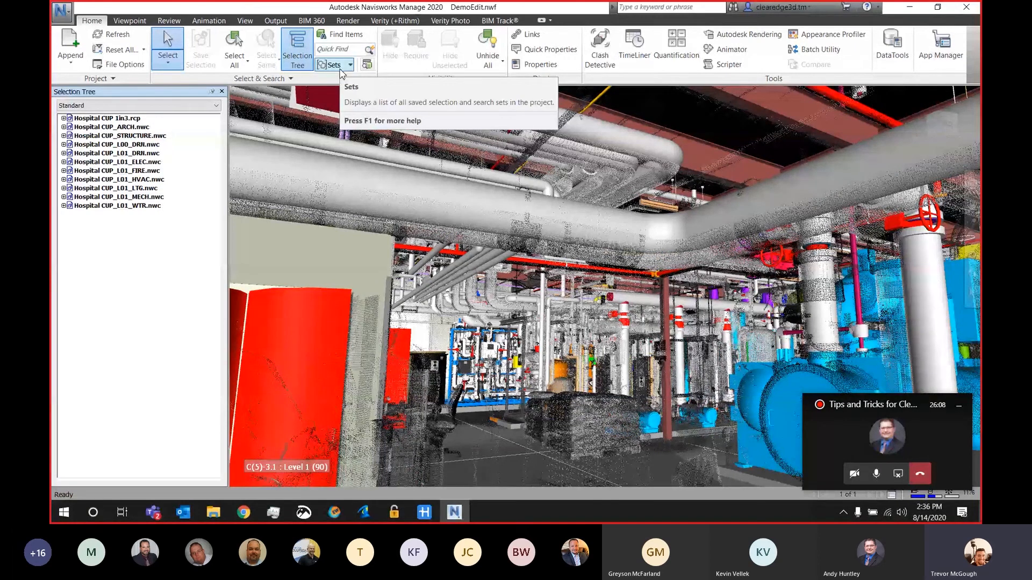
{"action": "left_click", "coordinate": [341, 68]}
{"action": "left_click", "coordinate": [349, 118]}
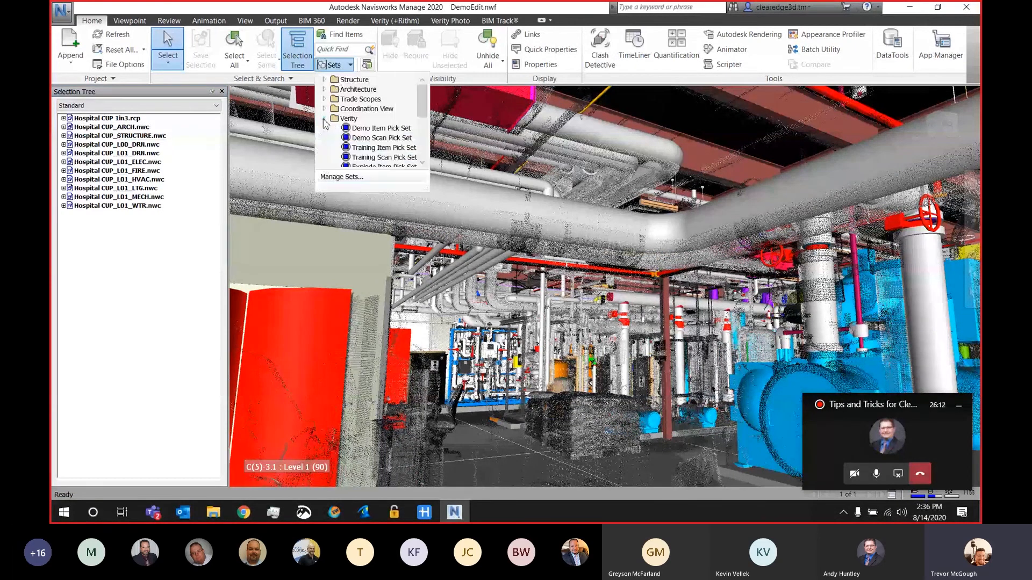
{"action": "left_click", "coordinate": [363, 129]}
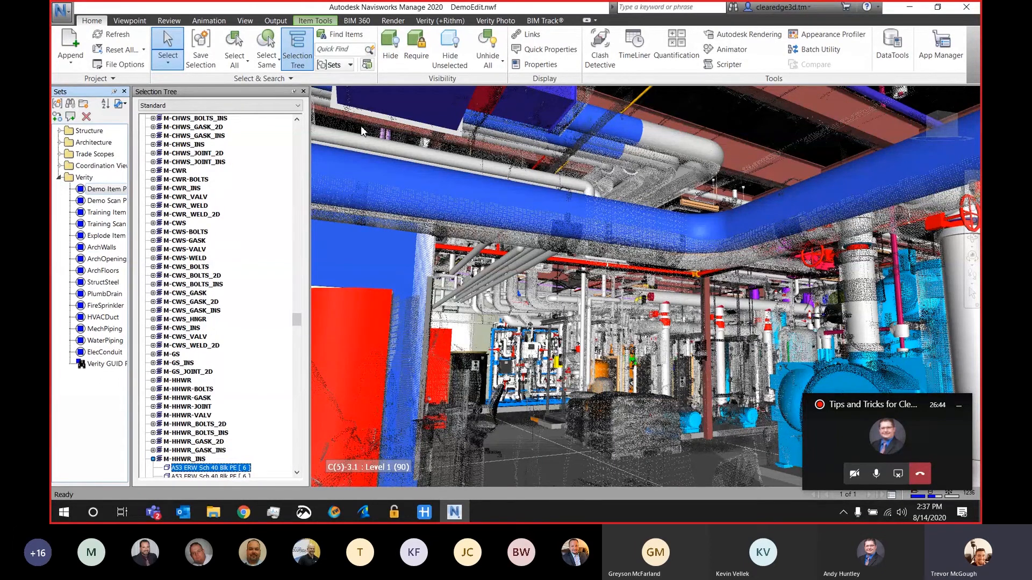
Step: Review the picked items in the selection tree and add the overhead steel beam to the current selection
{"action": "left_click_drag", "start_coordinate": [297, 321], "coordinate": [309, 130]}
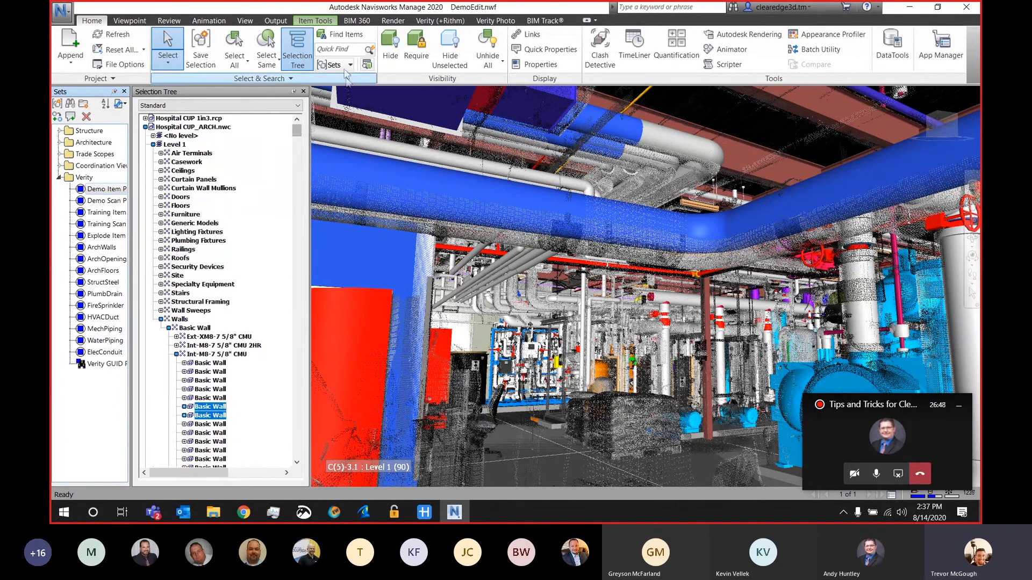
{"action": "left_click", "coordinate": [350, 64]}
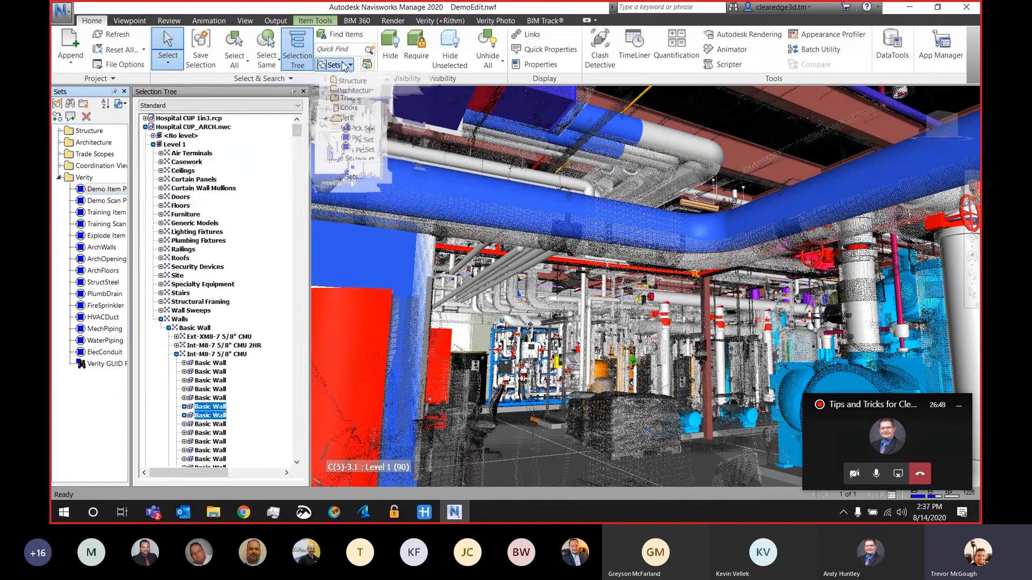
{"action": "left_click", "coordinate": [369, 138]}
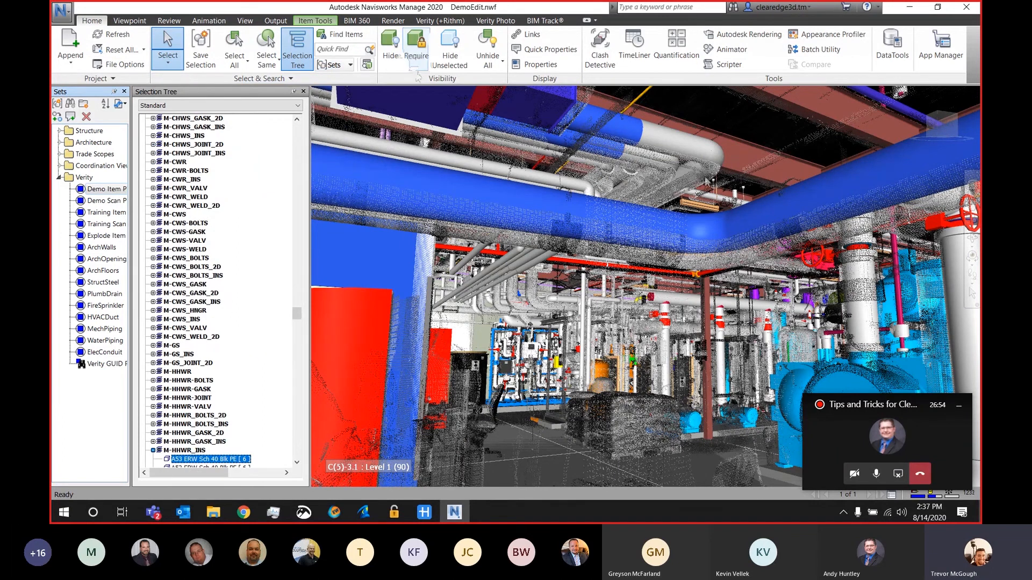
{"action": "left_click", "coordinate": [740, 154]}
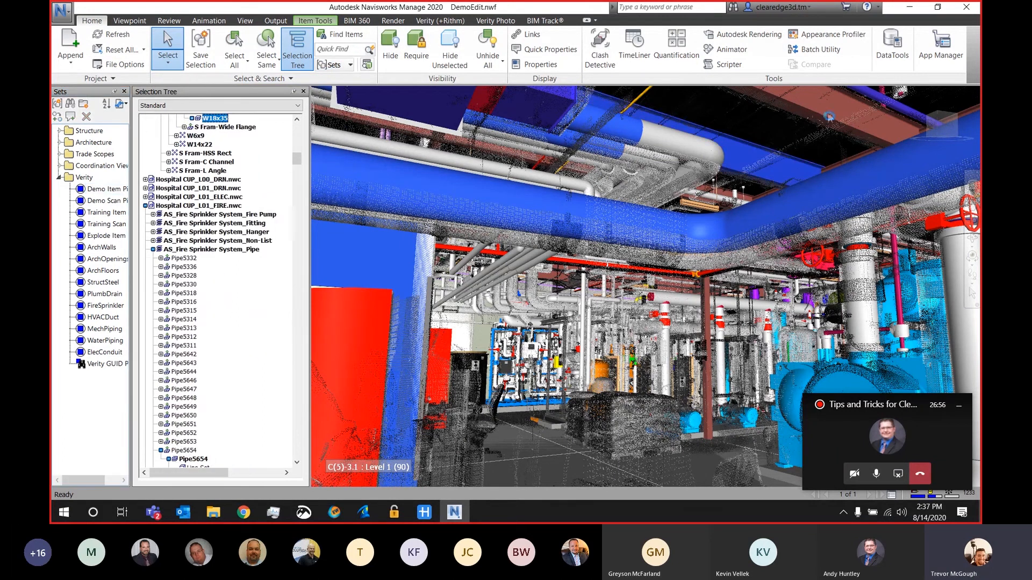
Step: Add the selected items to Verity, accepting the internal functionality options and opening a new analysis
{"action": "left_click", "coordinate": [440, 20]}
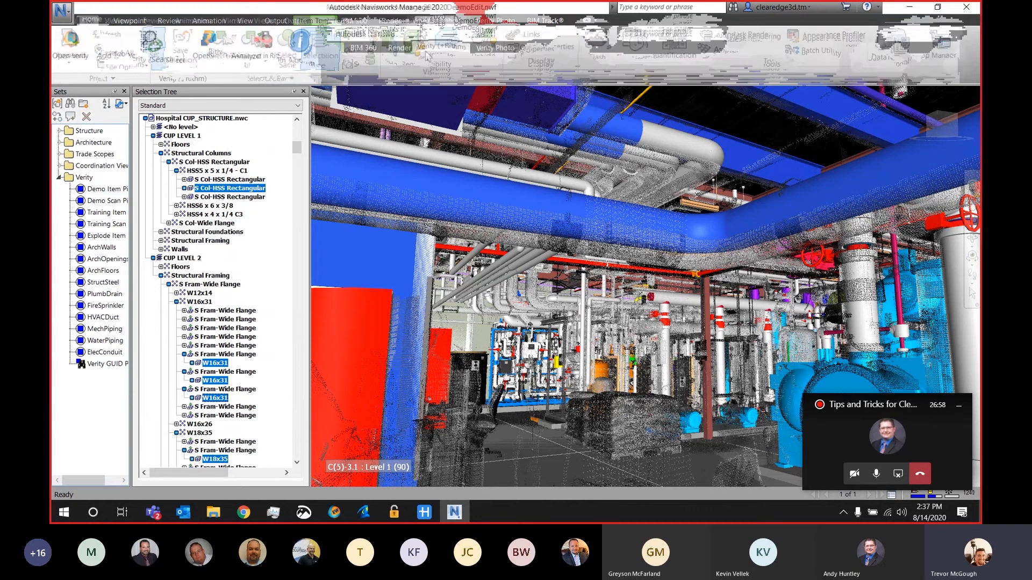
{"action": "left_click", "coordinate": [173, 45]}
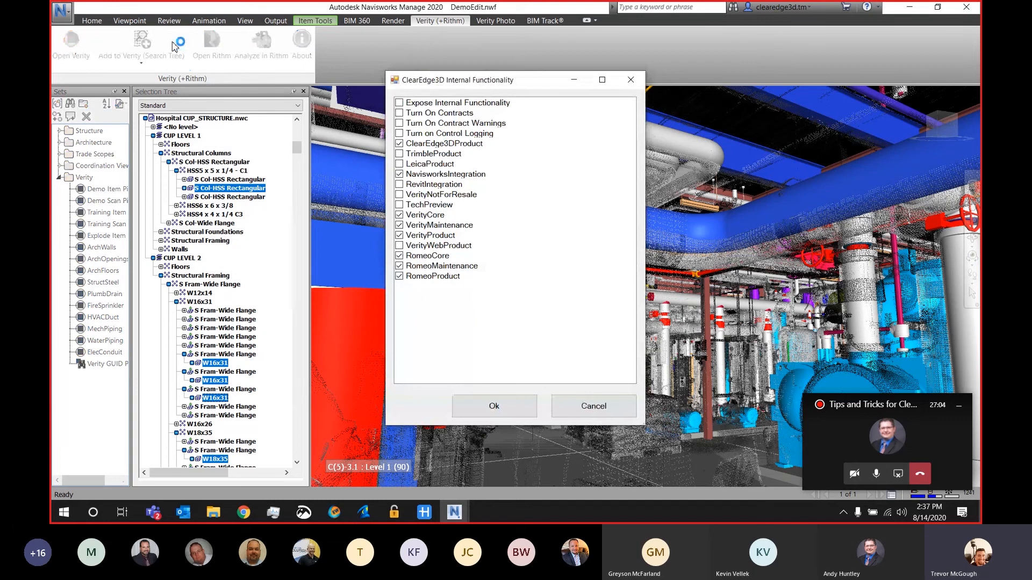
{"action": "left_click", "coordinate": [513, 414]}
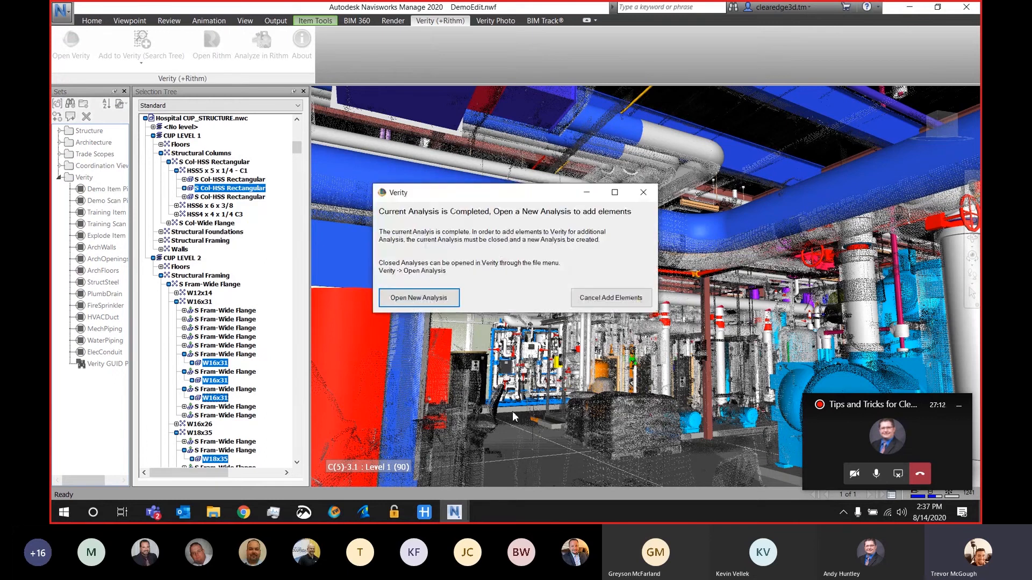
{"action": "left_click", "coordinate": [426, 298]}
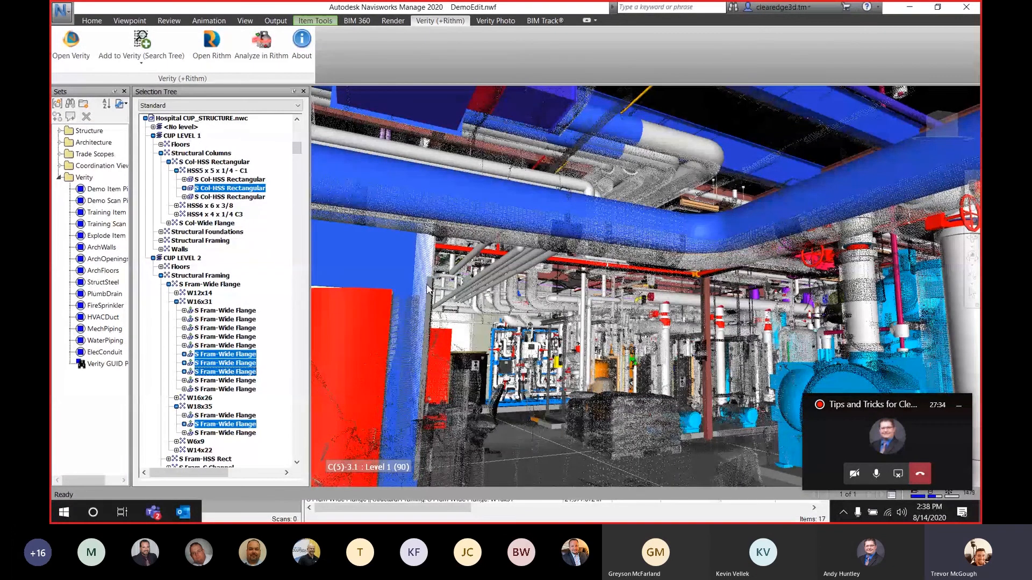
Step: Switch to the Verity window, maximize it and enlarge the item table to show more rows
{"action": "left_click", "coordinate": [256, 510]}
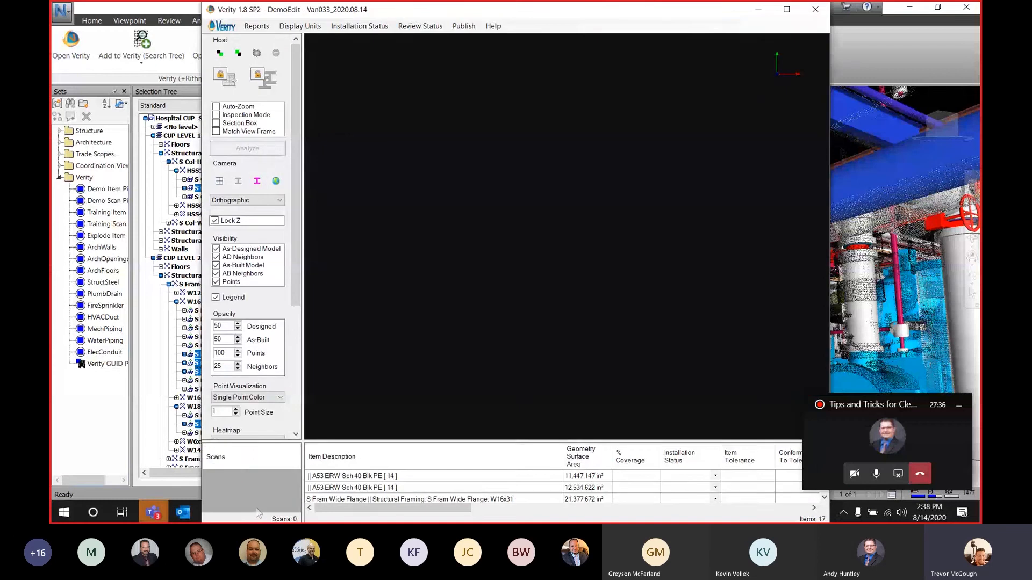
{"action": "left_click", "coordinate": [786, 9]}
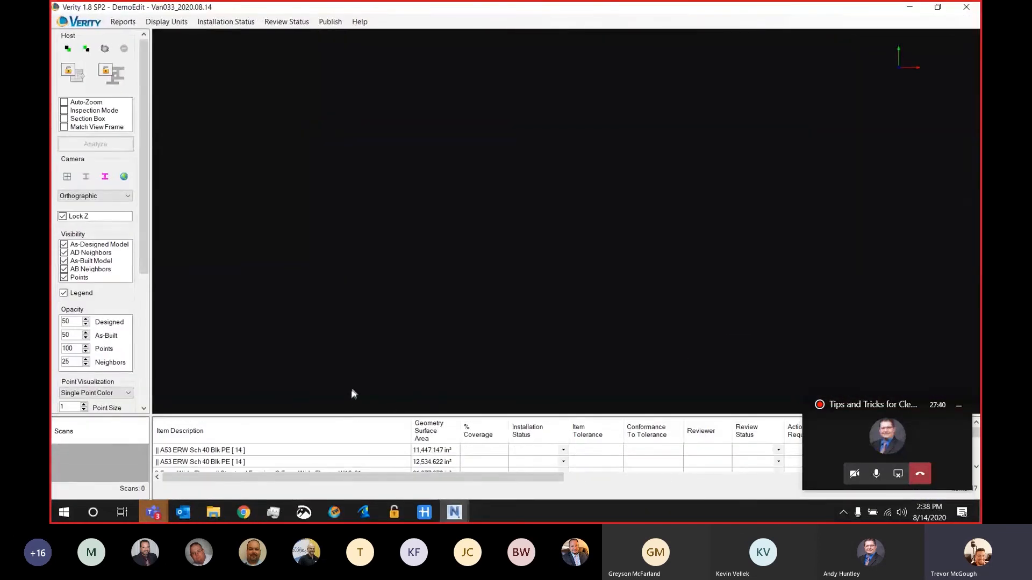
{"action": "left_click_drag", "start_coordinate": [339, 418], "coordinate": [350, 363]}
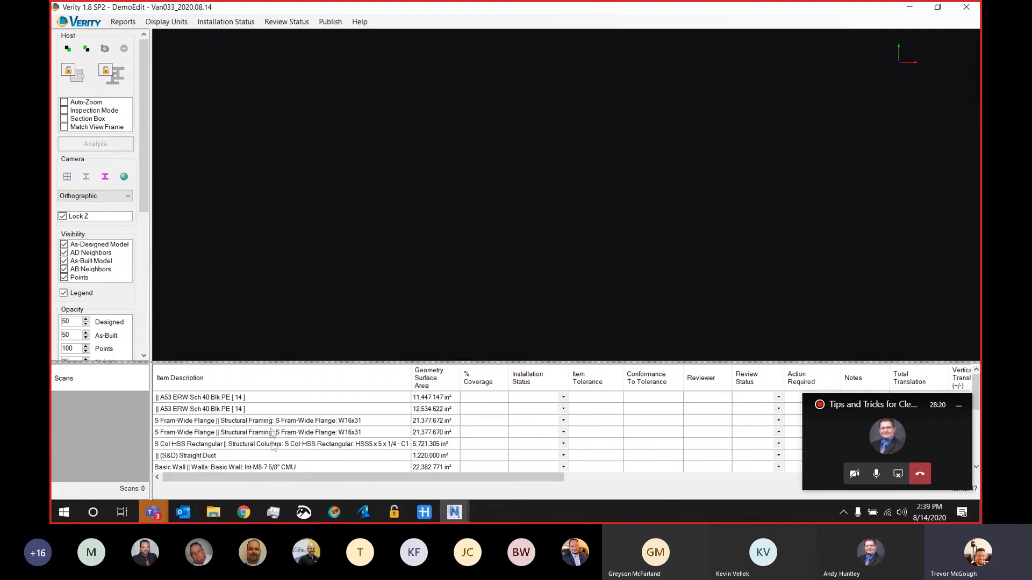
Step: Switch back to Navisworks, select the scans of the Demo Scan Pick Set and add them to Verity
{"action": "left_click", "coordinate": [454, 515]}
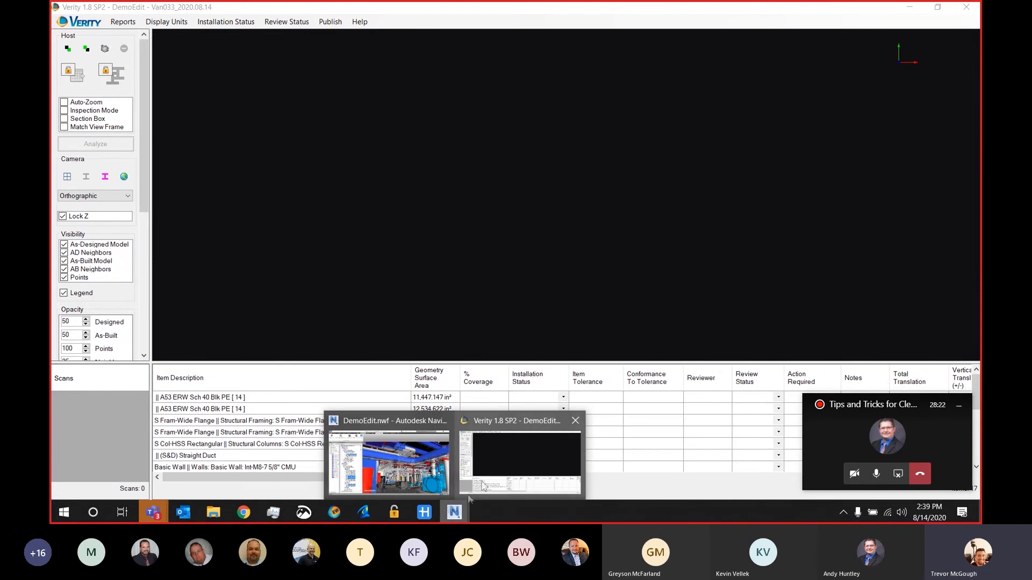
{"action": "left_click", "coordinate": [359, 475]}
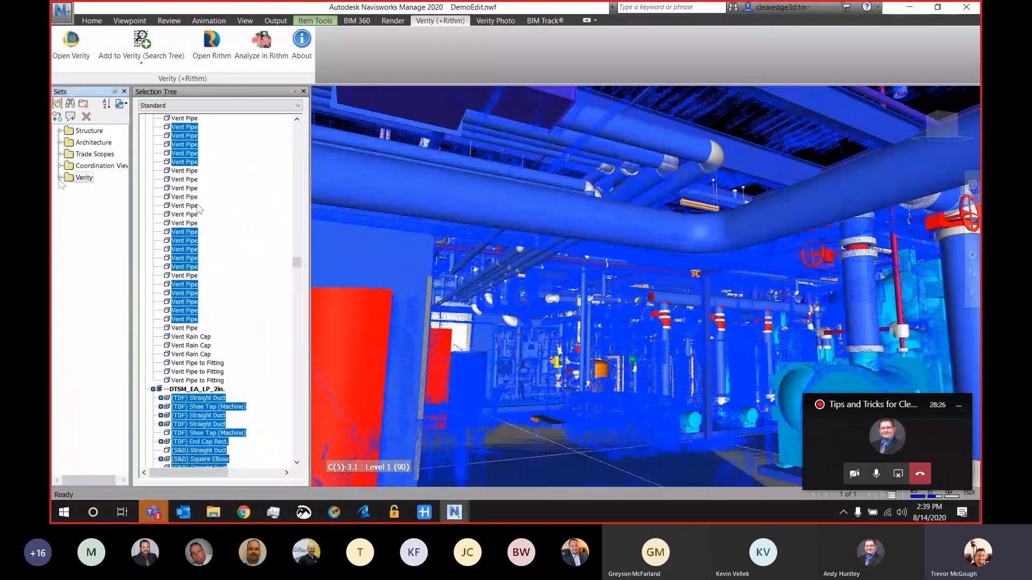
{"action": "left_click", "coordinate": [60, 178]}
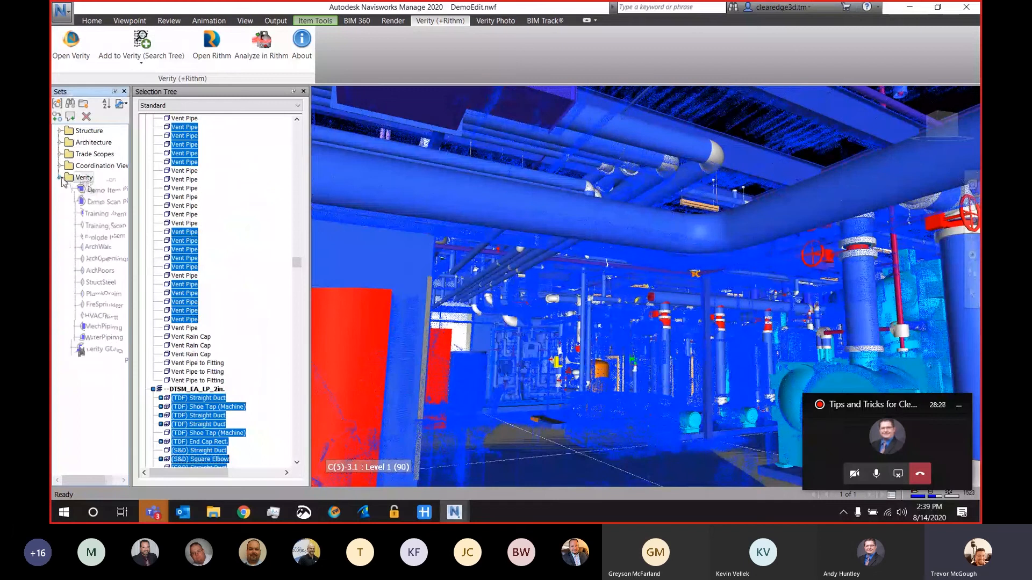
{"action": "left_click", "coordinate": [97, 201]}
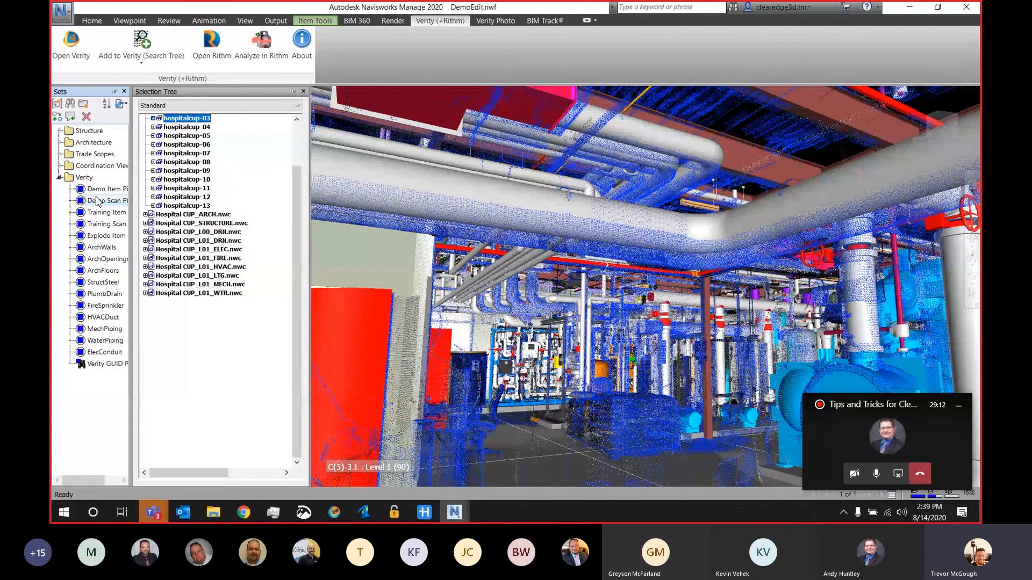
{"action": "scroll", "coordinate": [295, 215], "scroll_direction": "up", "scroll_amount": 1}
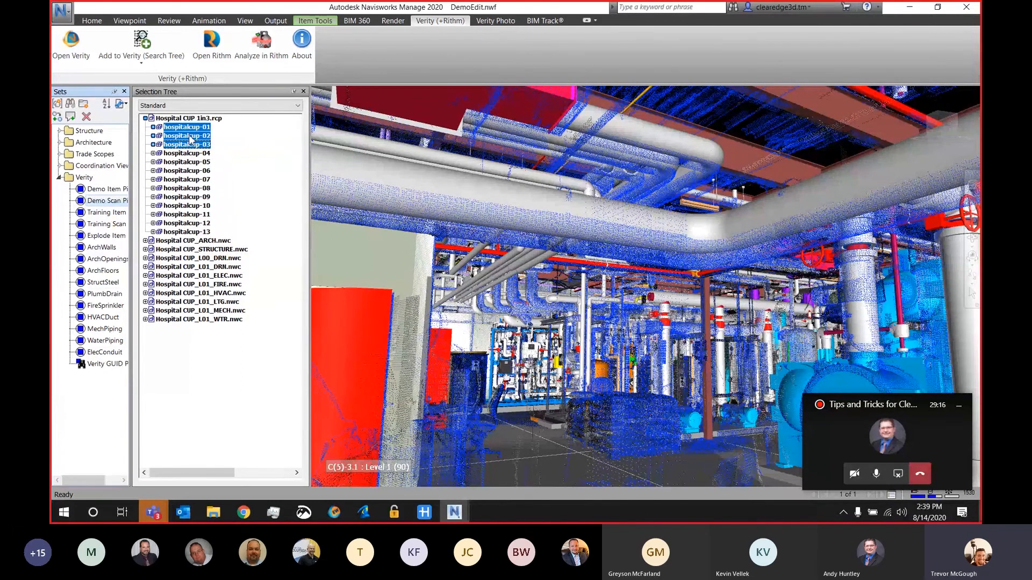
{"action": "left_click_drag", "start_coordinate": [189, 134], "coordinate": [192, 147]}
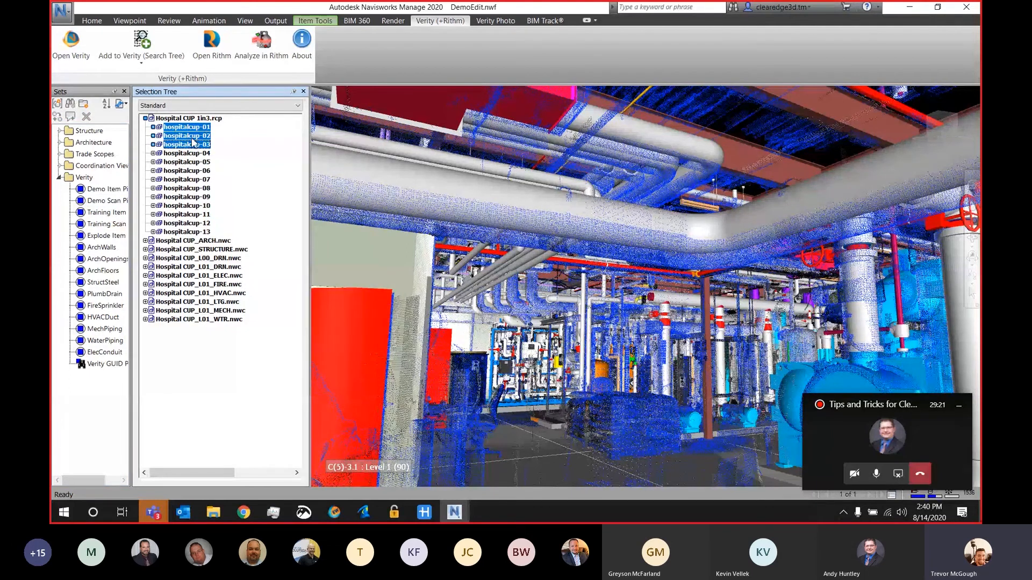
{"action": "left_click", "coordinate": [151, 47]}
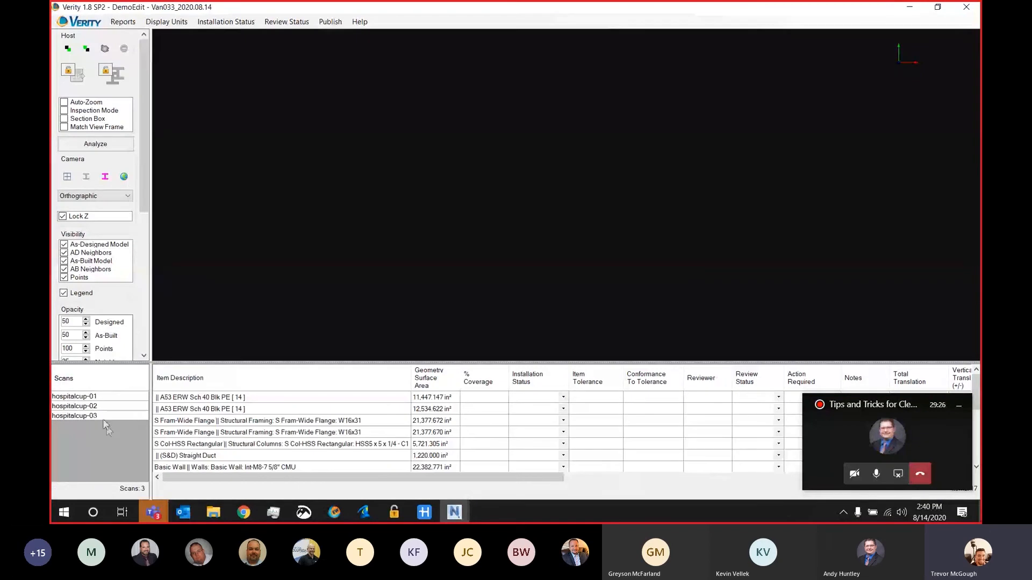
Step: Open the analysis parameters and enable Indoor Project, keeping the tolerance at 0.5 in
{"action": "key", "text": "ctrl"}
{"action": "key", "text": "ctrl"}
{"action": "key", "text": "ctrl"}
{"action": "left_click", "coordinate": [104, 146]}
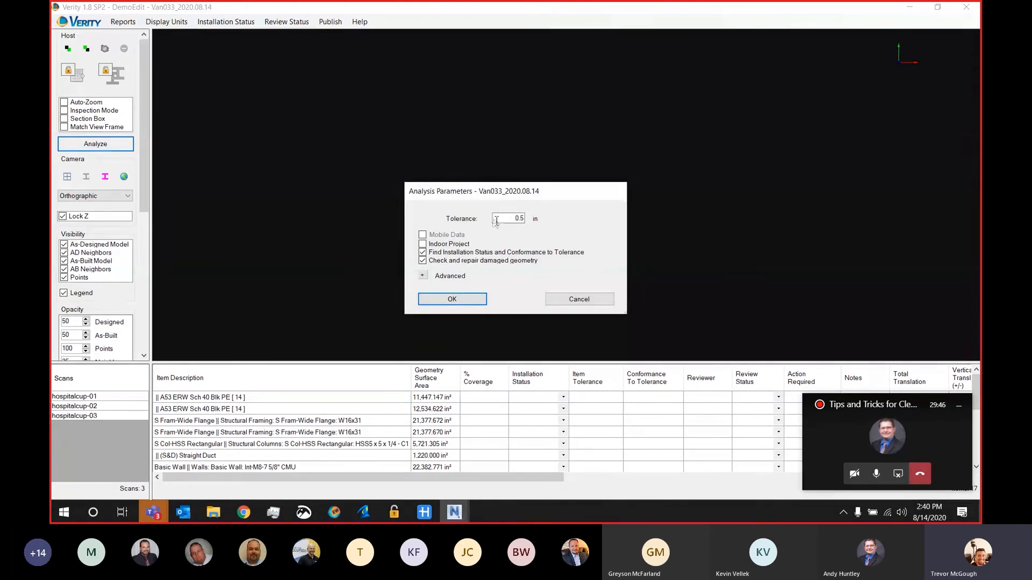
{"action": "left_click_drag", "start_coordinate": [495, 219], "coordinate": [546, 228]}
{"action": "left_click", "coordinate": [422, 244]}
Step: Review the advanced analysis settings without changing them and start the analysis
{"action": "left_click", "coordinate": [423, 275]}
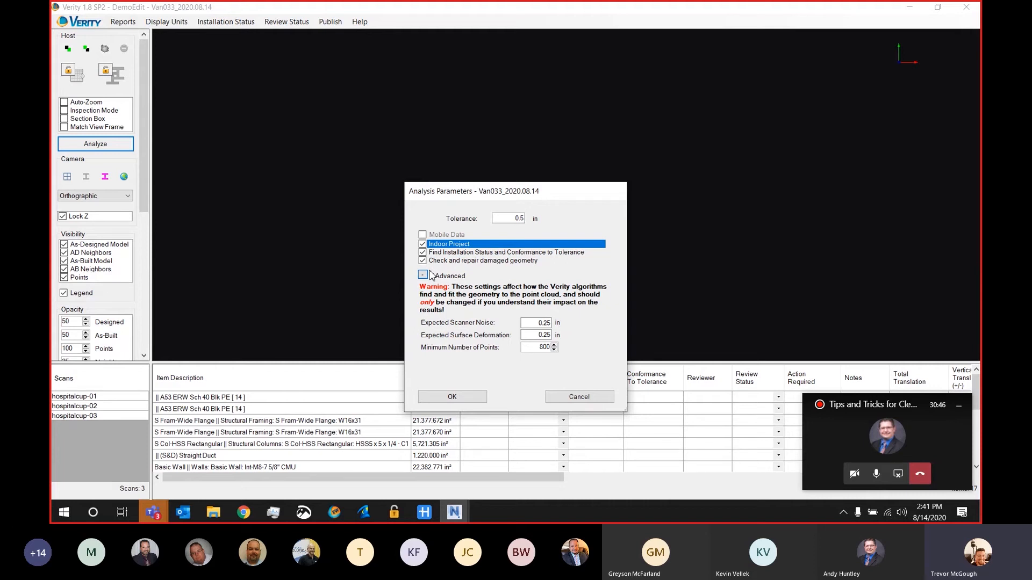
{"action": "left_click", "coordinate": [423, 275]}
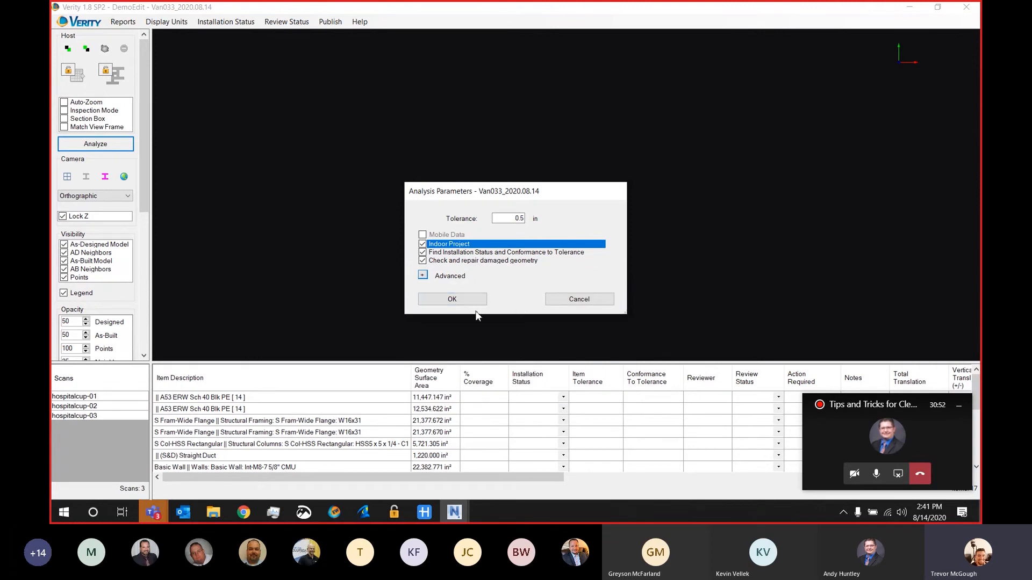
{"action": "left_click", "coordinate": [477, 301]}
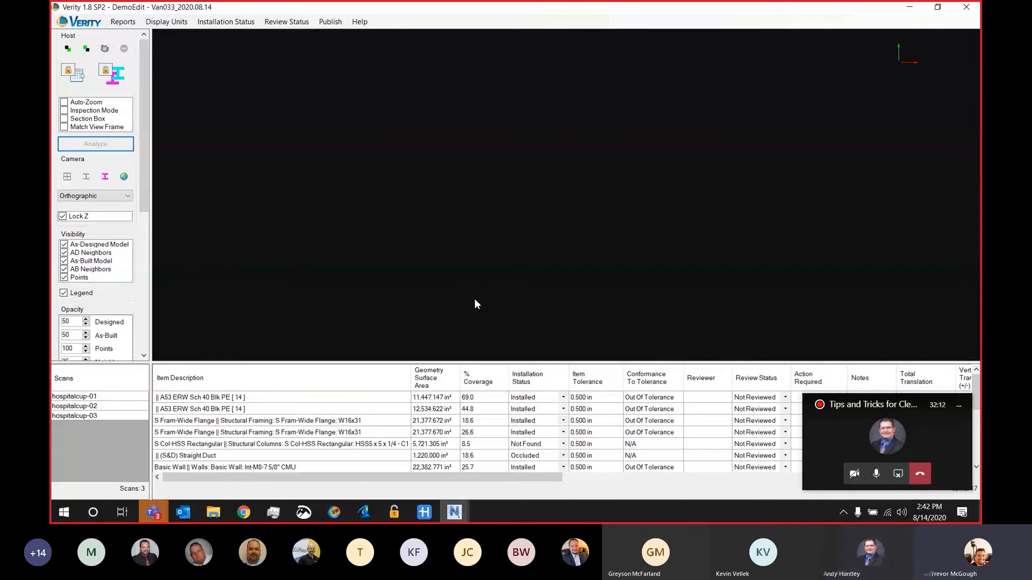
Step: Examine the Verity Summary Report in Chrome, covering the status chart and the installation error statistics, and return to Verity
{"action": "mouse_move", "coordinate": [252, 511]}
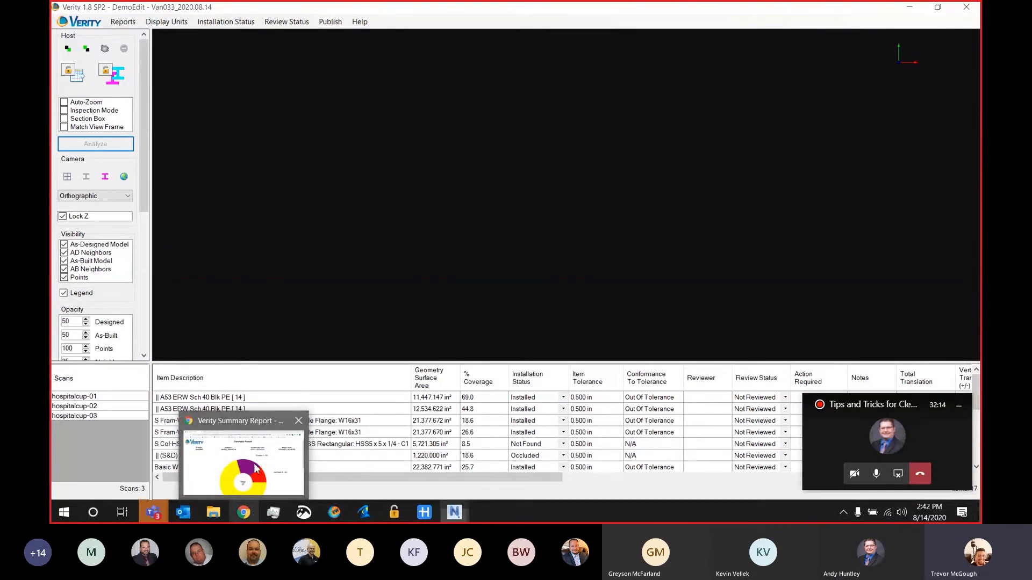
{"action": "left_click", "coordinate": [254, 467]}
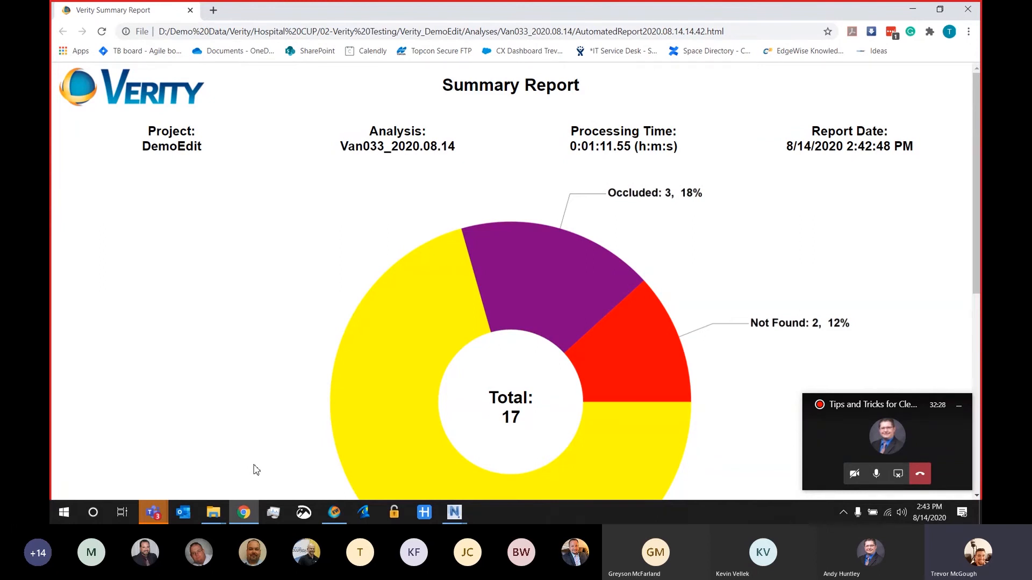
{"action": "scroll", "coordinate": [257, 471], "scroll_direction": "down", "scroll_amount": 5}
{"action": "scroll", "coordinate": [272, 433], "scroll_direction": "up", "scroll_amount": 3}
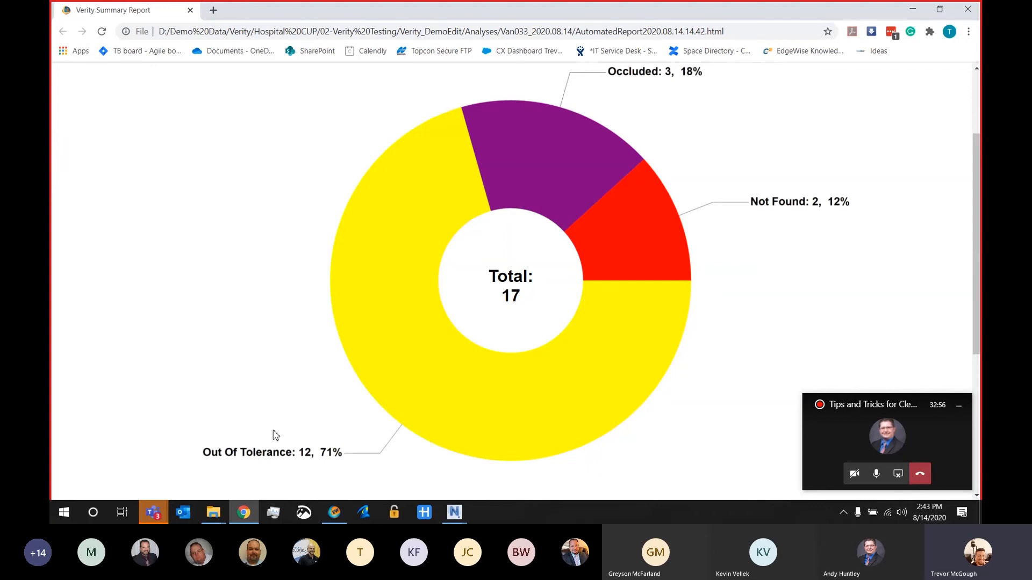
{"action": "scroll", "coordinate": [283, 386], "scroll_direction": "down", "scroll_amount": 5}
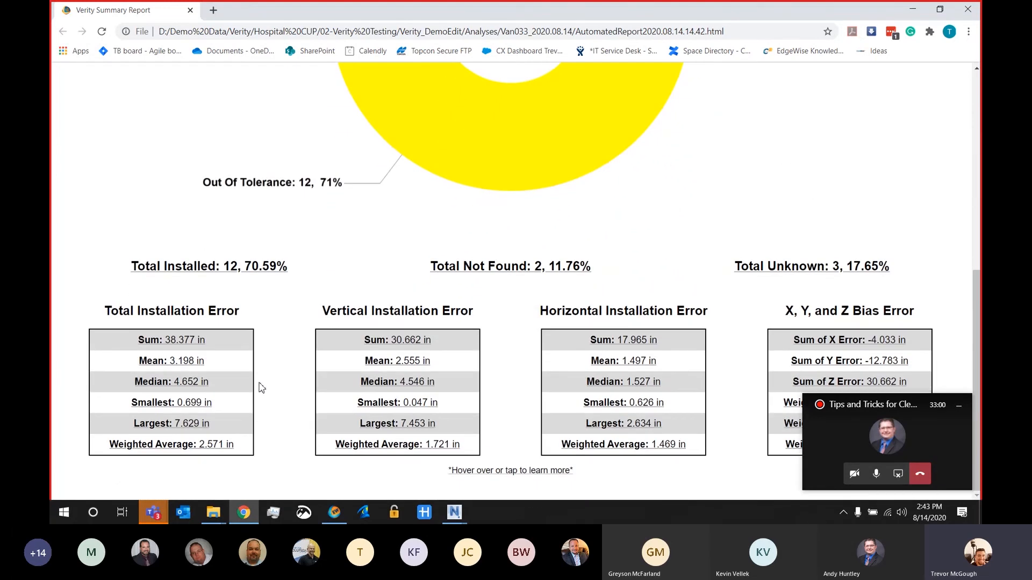
{"action": "mouse_move", "coordinate": [238, 399]}
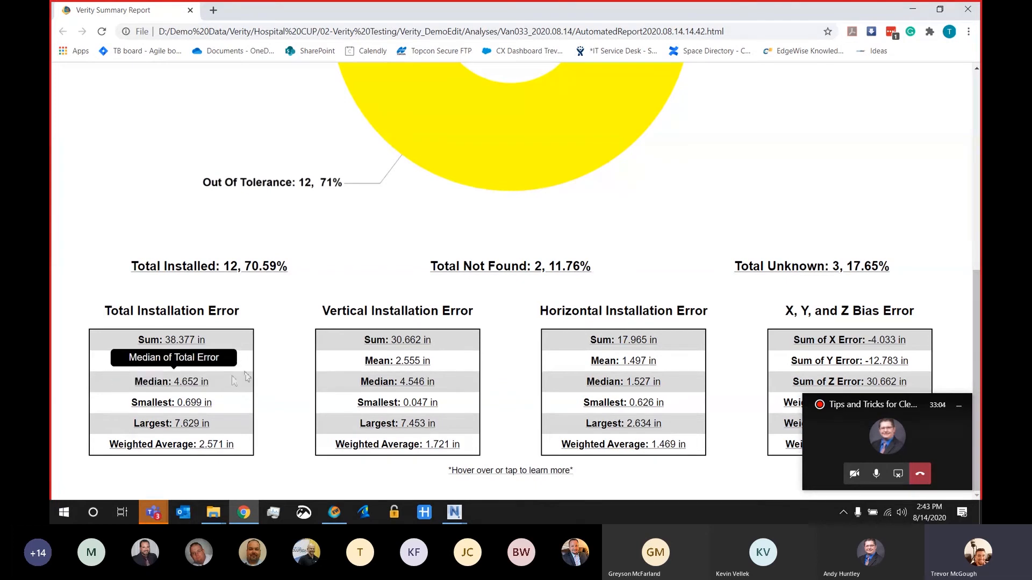
{"action": "mouse_move", "coordinate": [250, 373]}
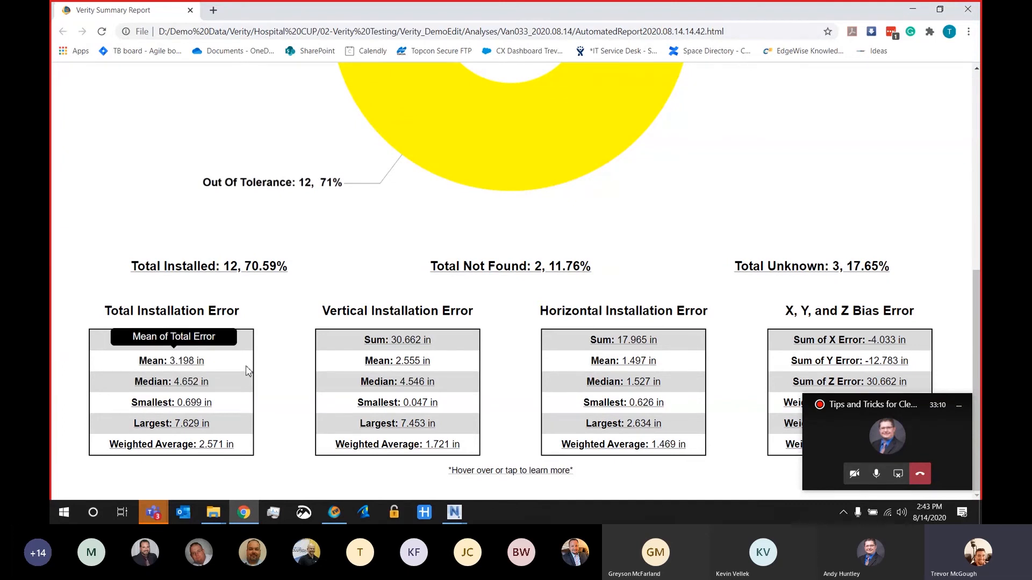
{"action": "left_click", "coordinate": [907, 13]}
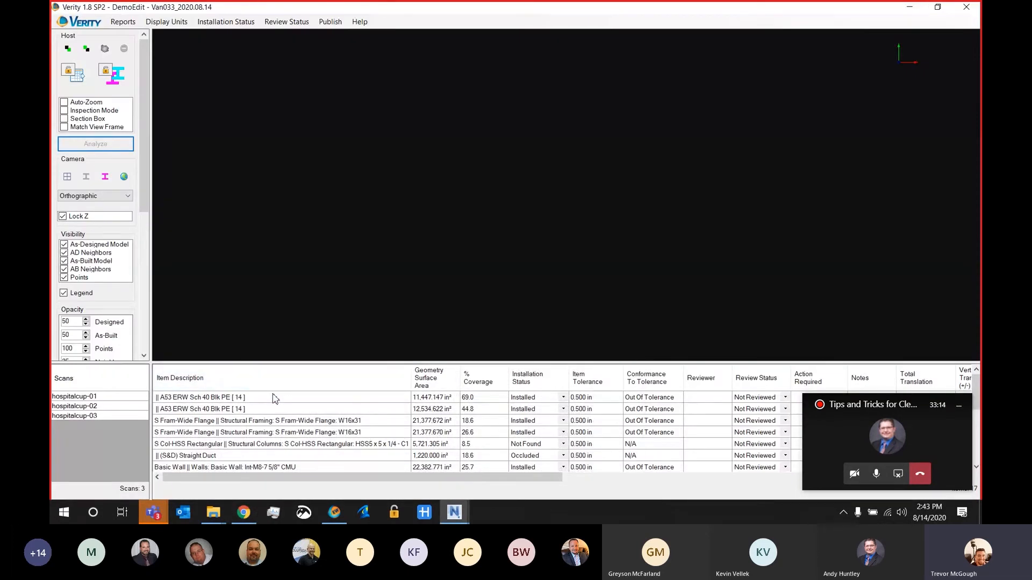
Step: Display the first A53 ERW Sch 40 pipe from an oblique angle and hide its scan points
{"action": "left_click", "coordinate": [274, 398]}
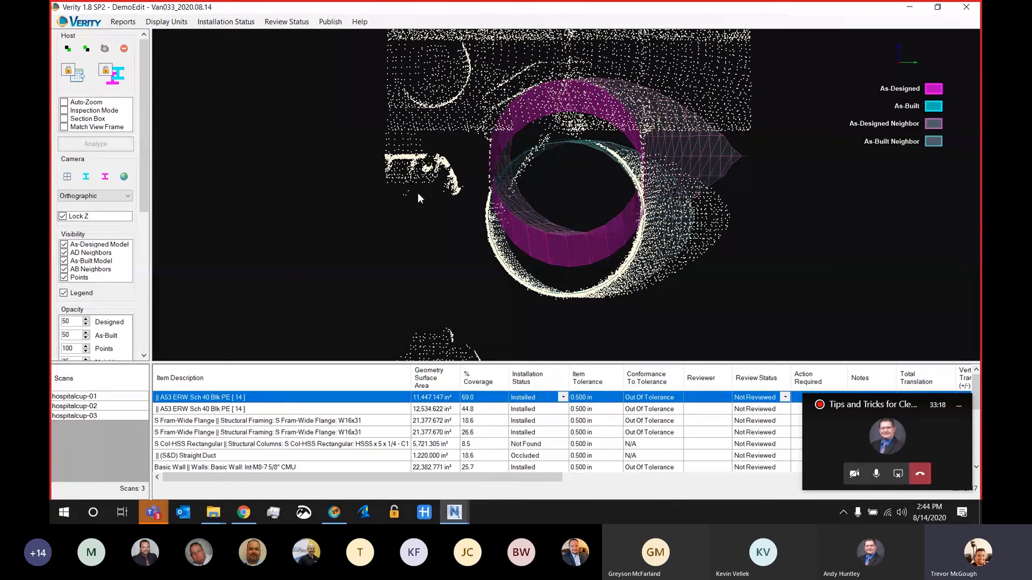
{"action": "left_click_drag", "start_coordinate": [419, 198], "coordinate": [527, 189]}
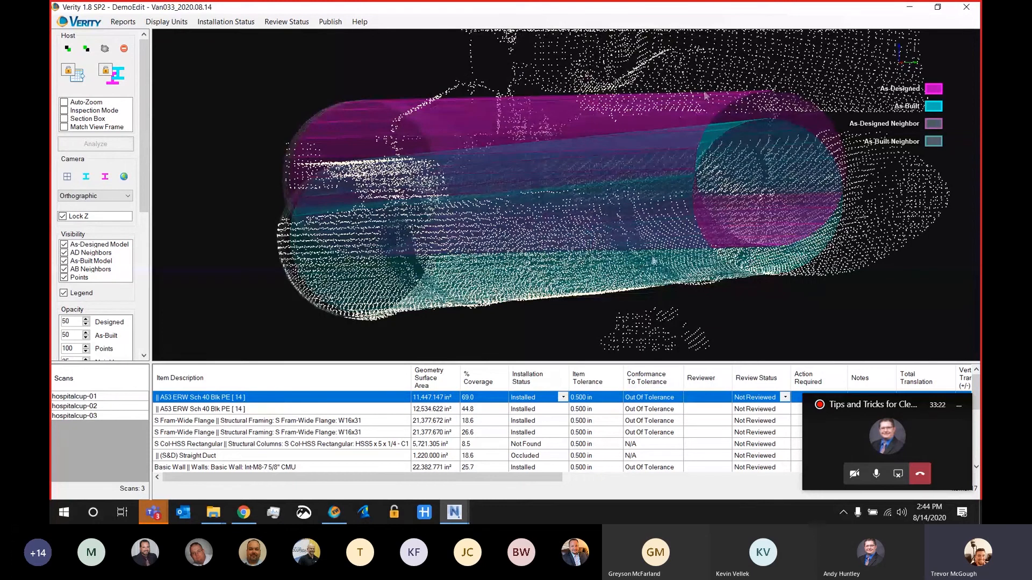
{"action": "left_click", "coordinate": [65, 278]}
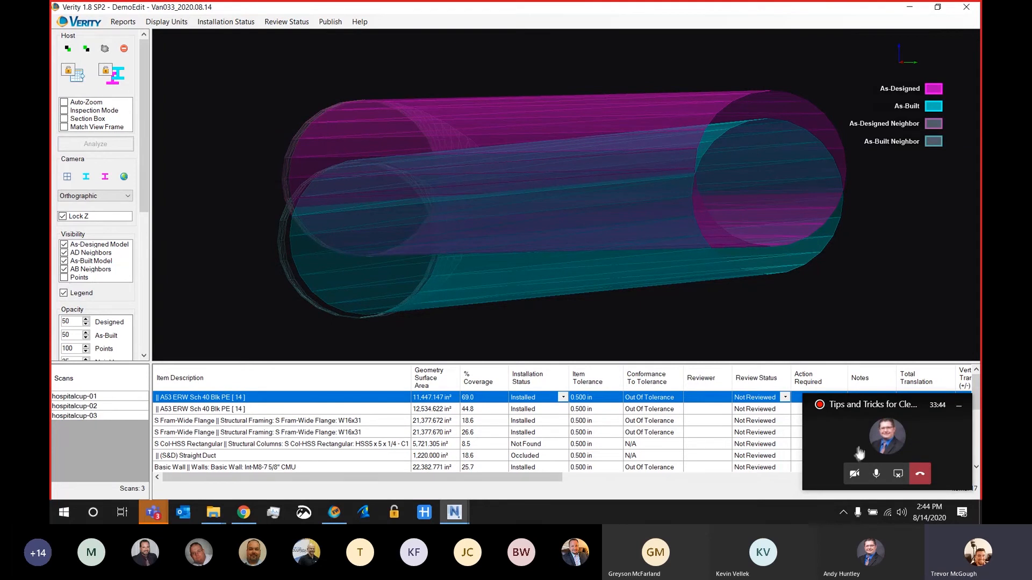
Step: Examine the first A53 pipe's results in the item table, including its translation, rotation and location columns
{"action": "left_click", "coordinate": [959, 406]}
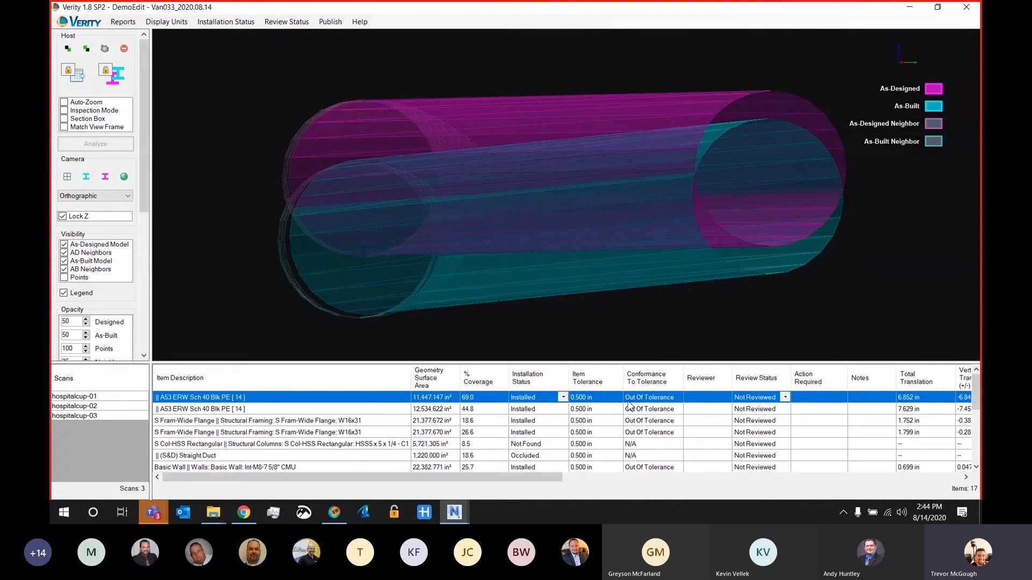
{"action": "left_click_drag", "start_coordinate": [426, 477], "coordinate": [771, 490]}
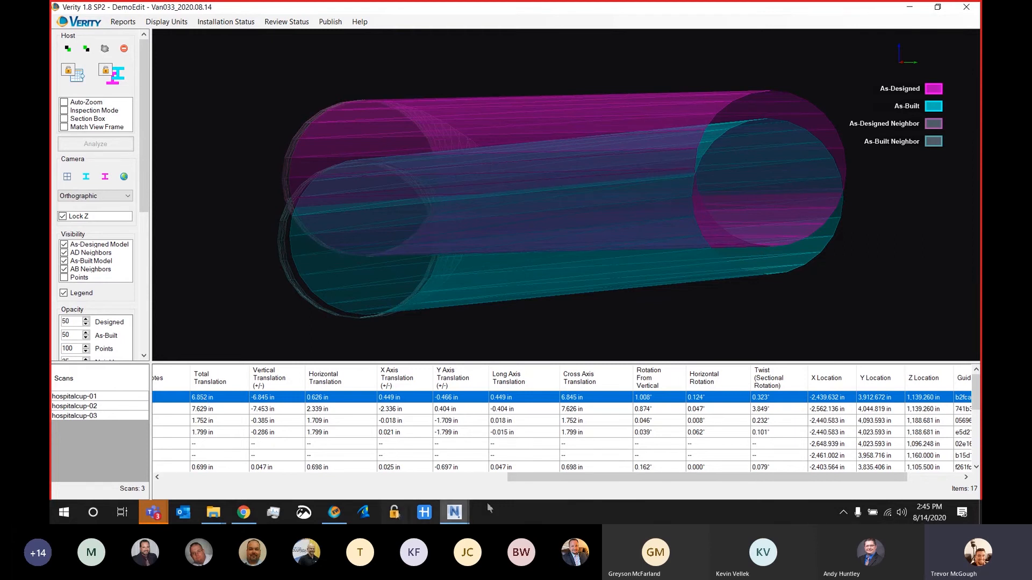
{"action": "left_click_drag", "start_coordinate": [557, 478], "coordinate": [196, 469]}
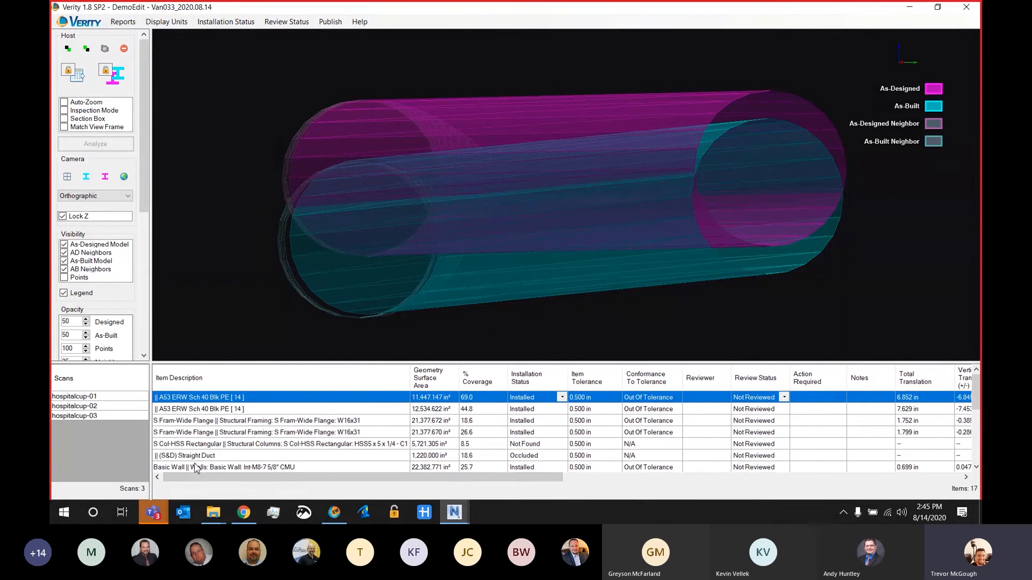
Step: Browse the project's existing analyses, view summaries up to Van006_2020.05.29, and close the list without opening one
{"action": "left_click", "coordinate": [81, 21]}
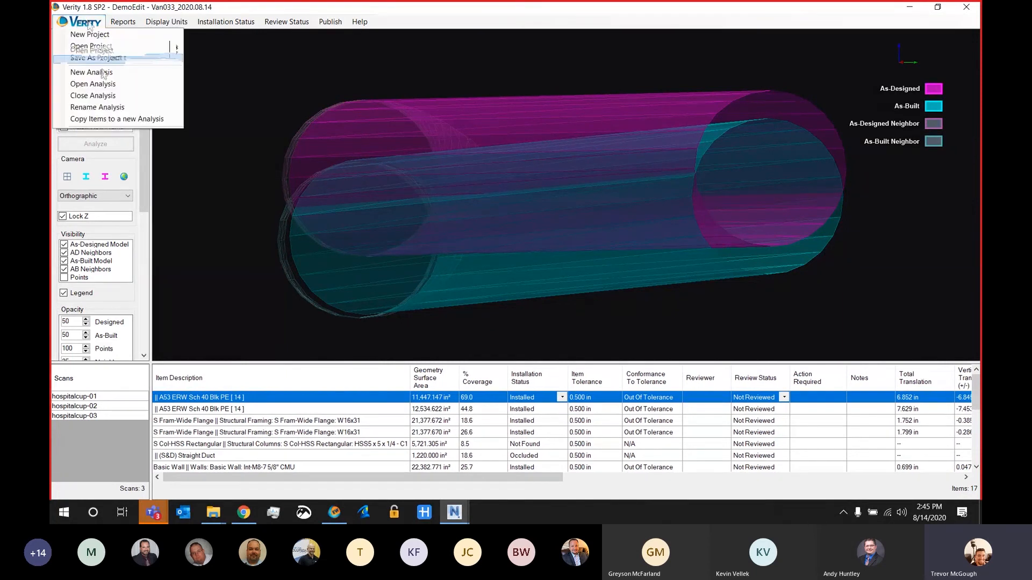
{"action": "left_click", "coordinate": [93, 84]}
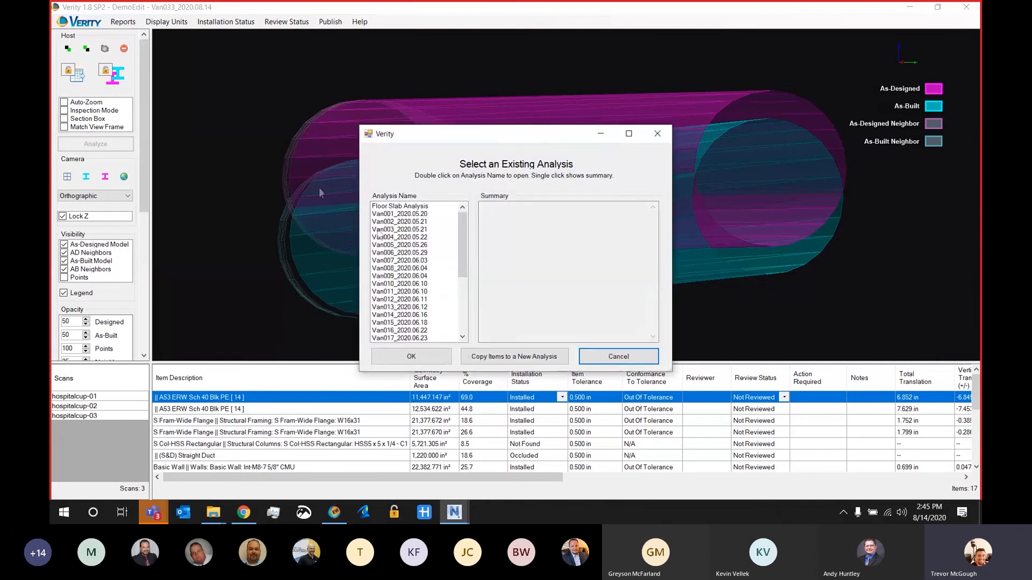
{"action": "left_click", "coordinate": [394, 240]}
{"action": "left_click", "coordinate": [393, 246]}
{"action": "left_click", "coordinate": [392, 254]}
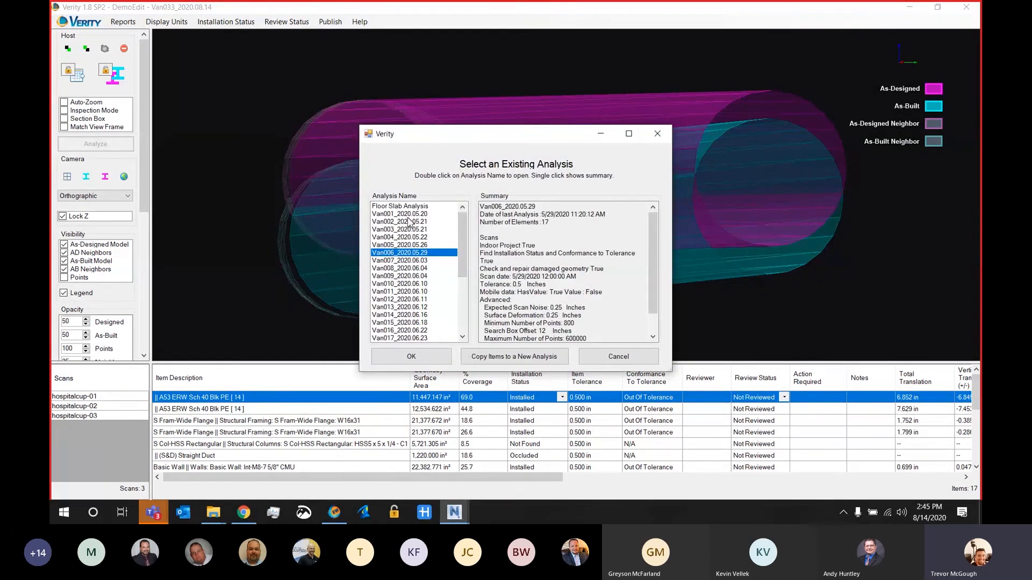
{"action": "scroll", "coordinate": [419, 280], "scroll_direction": "down", "scroll_amount": 4}
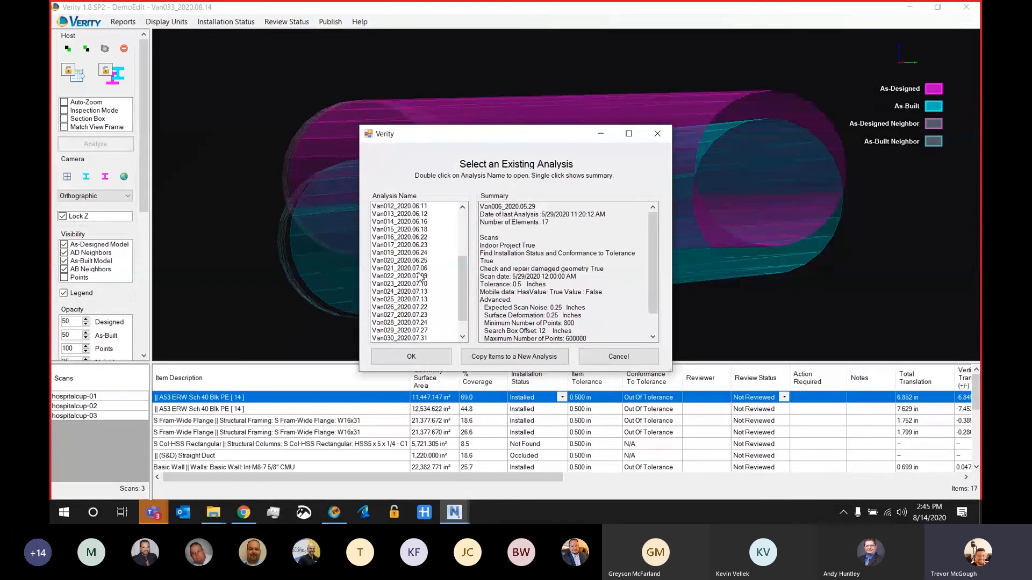
{"action": "left_click", "coordinate": [657, 133]}
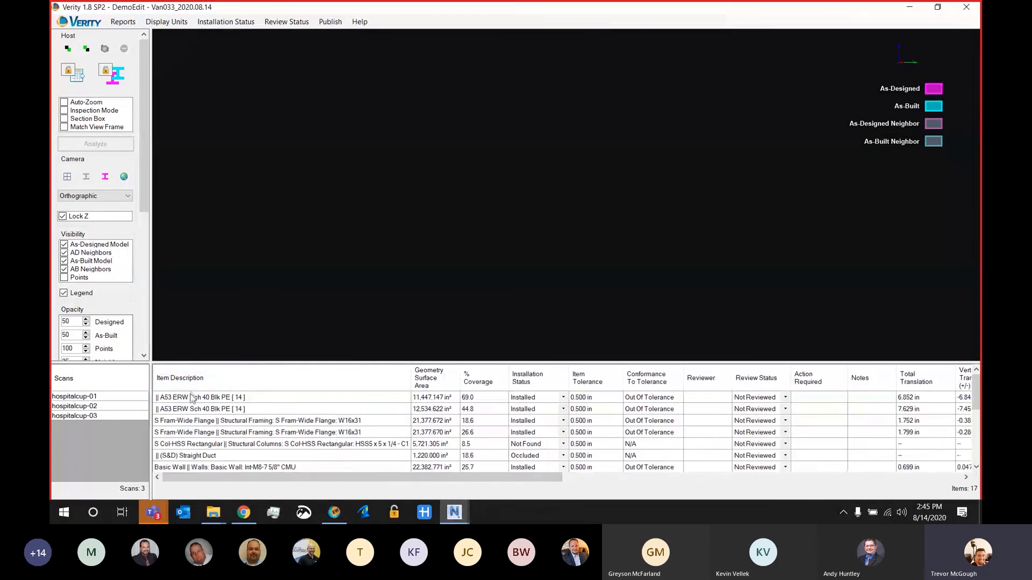
Step: Reselect the first A53 ERW Sch 40 pipe, show its scan points and display it in four viewports
{"action": "left_click", "coordinate": [192, 397]}
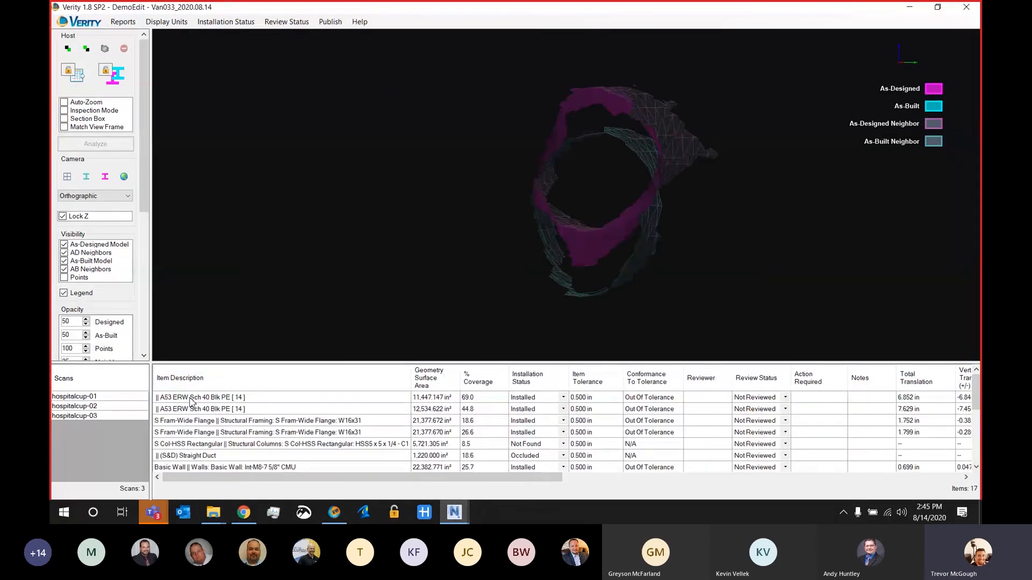
{"action": "left_click", "coordinate": [64, 277]}
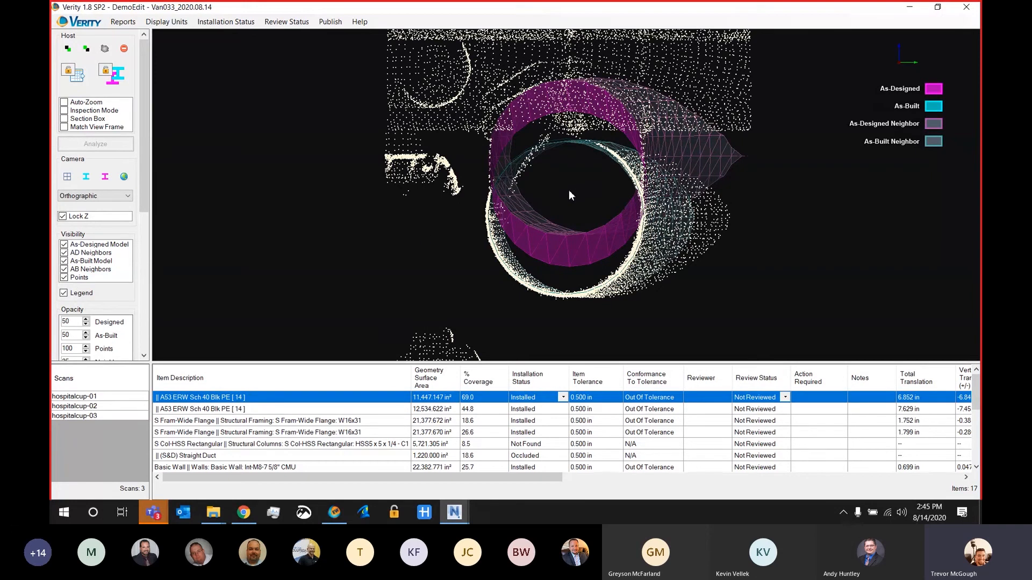
{"action": "left_click", "coordinate": [68, 178]}
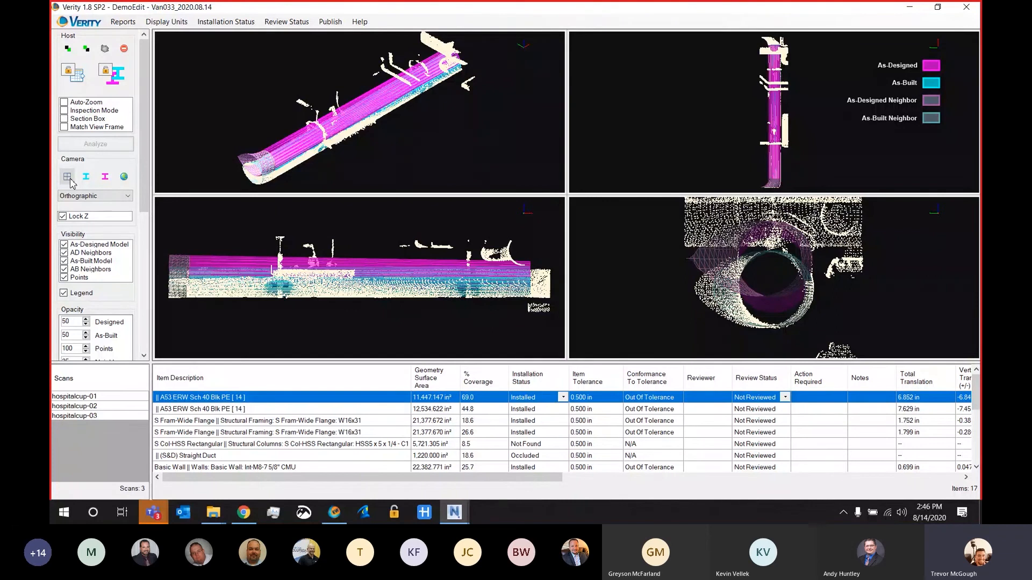
Step: Move the as-built pipe slightly downward in the side view and refit it to the point cloud
{"action": "mouse_move", "coordinate": [393, 272]}
{"action": "left_mouse_down"}
{"action": "mouse_move", "coordinate": [389, 317]}
{"action": "mouse_move", "coordinate": [390, 253]}
{"action": "mouse_move", "coordinate": [391, 321]}
{"action": "mouse_move", "coordinate": [392, 259]}
{"action": "mouse_move", "coordinate": [392, 293]}
{"action": "mouse_move", "coordinate": [393, 278]}
{"action": "left_mouse_up"}
{"action": "left_click_drag", "start_coordinate": [144, 185], "coordinate": [148, 342]}
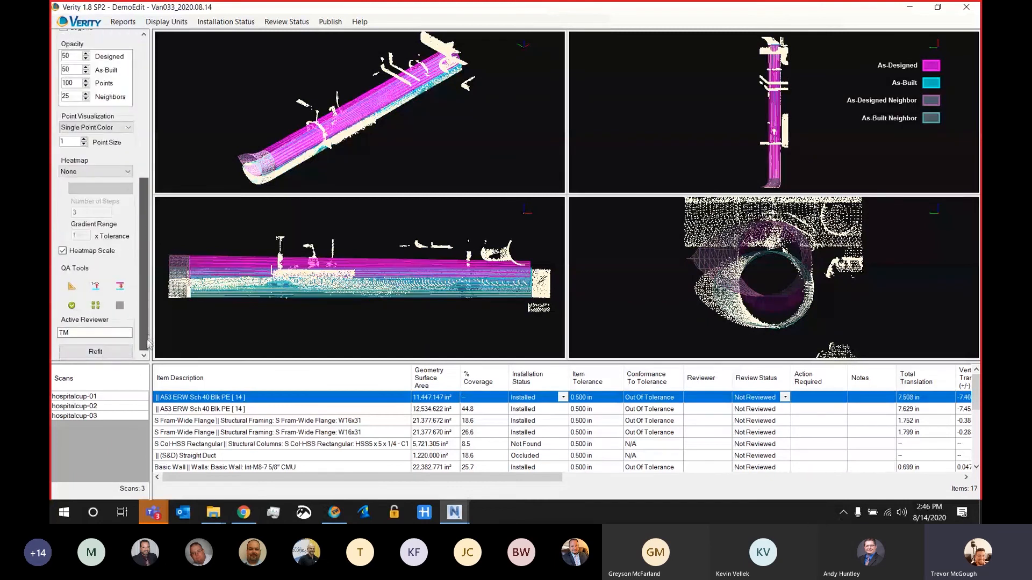
{"action": "left_click", "coordinate": [96, 353]}
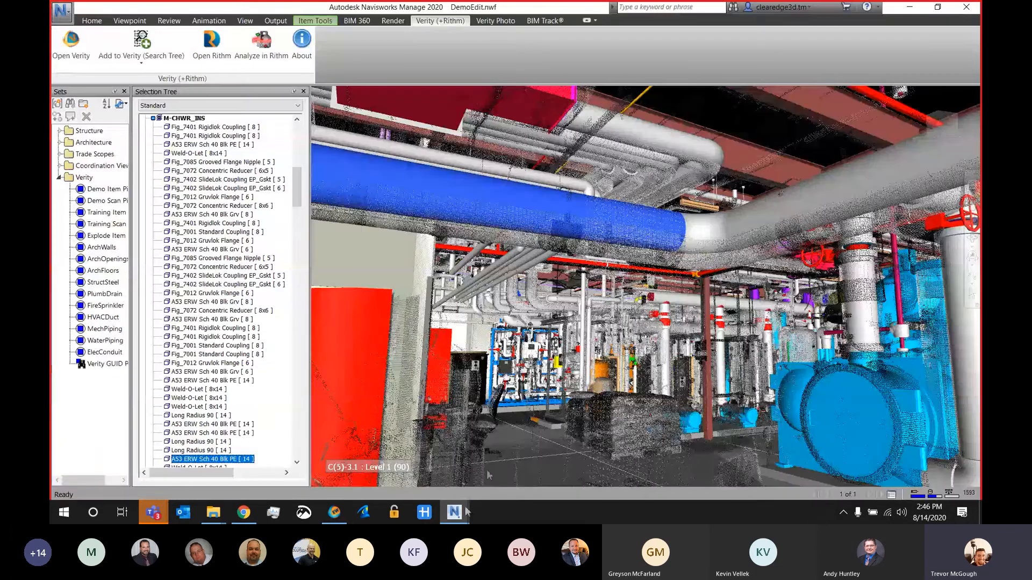
{"action": "mouse_move", "coordinate": [462, 517]}
{"action": "left_click", "coordinate": [504, 471]}
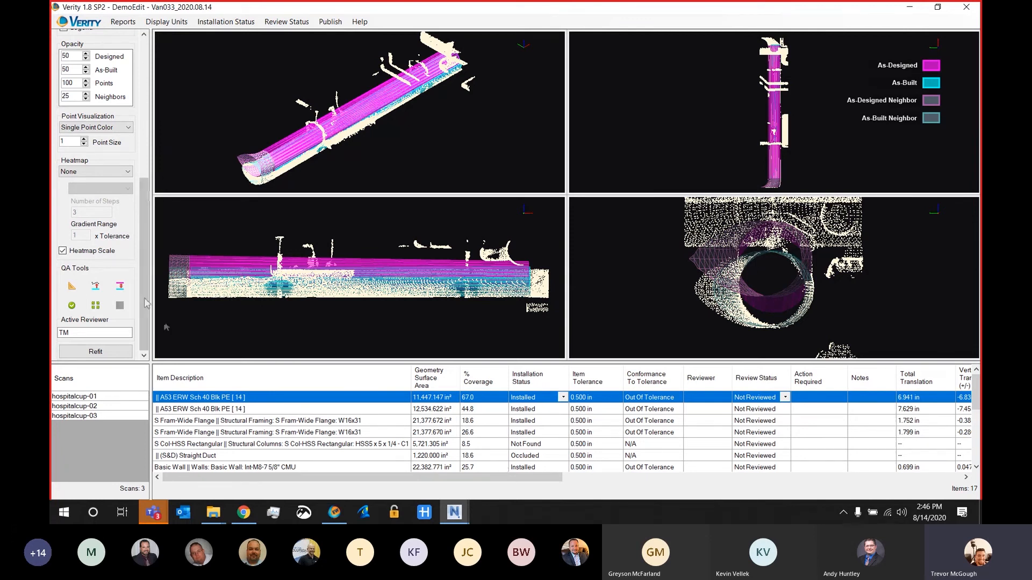
Step: Hide the scan points, apply the AsBuilt heatmap and view the pipe's surface deviations from another angle
{"action": "left_click_drag", "start_coordinate": [149, 278], "coordinate": [157, 184]}
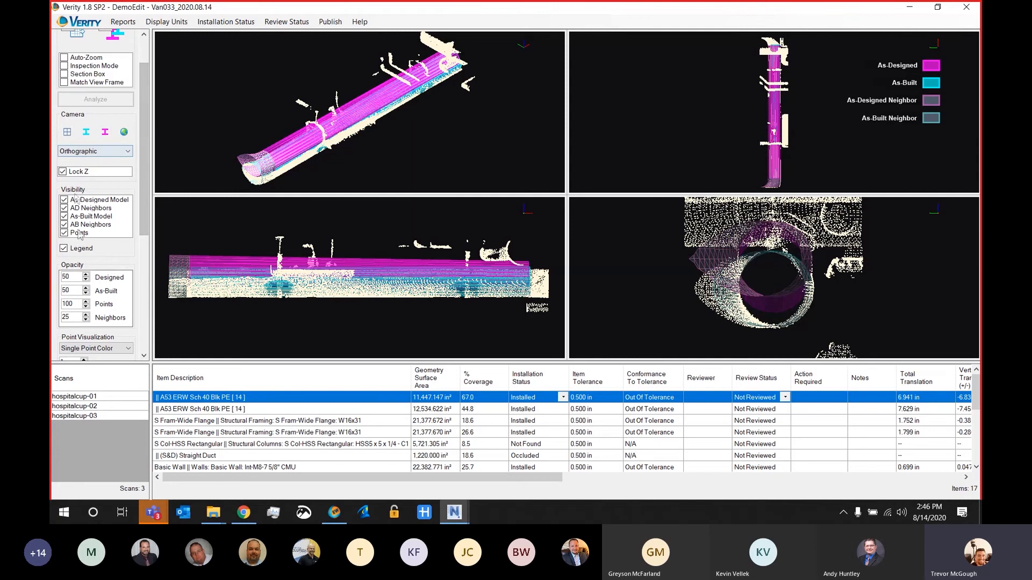
{"action": "left_click", "coordinate": [64, 234]}
{"action": "scroll", "coordinate": [81, 226], "scroll_direction": "down", "scroll_amount": 5}
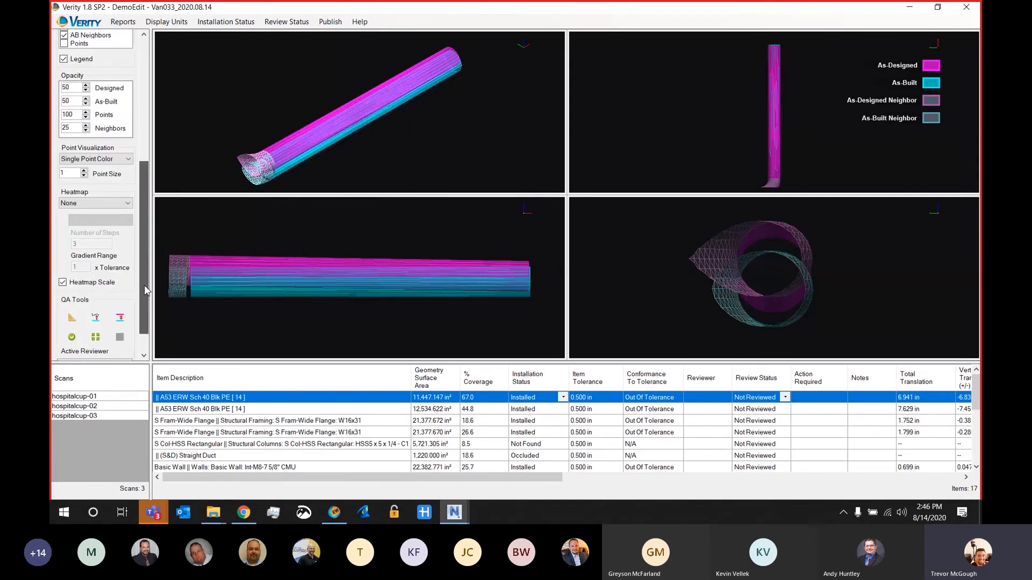
{"action": "left_click", "coordinate": [111, 203]}
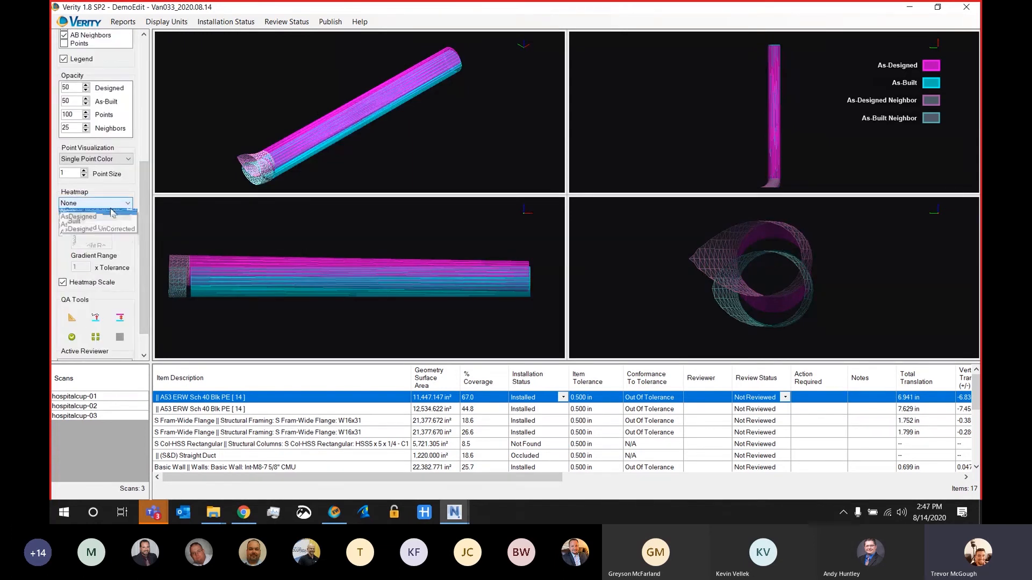
{"action": "left_click", "coordinate": [101, 226]}
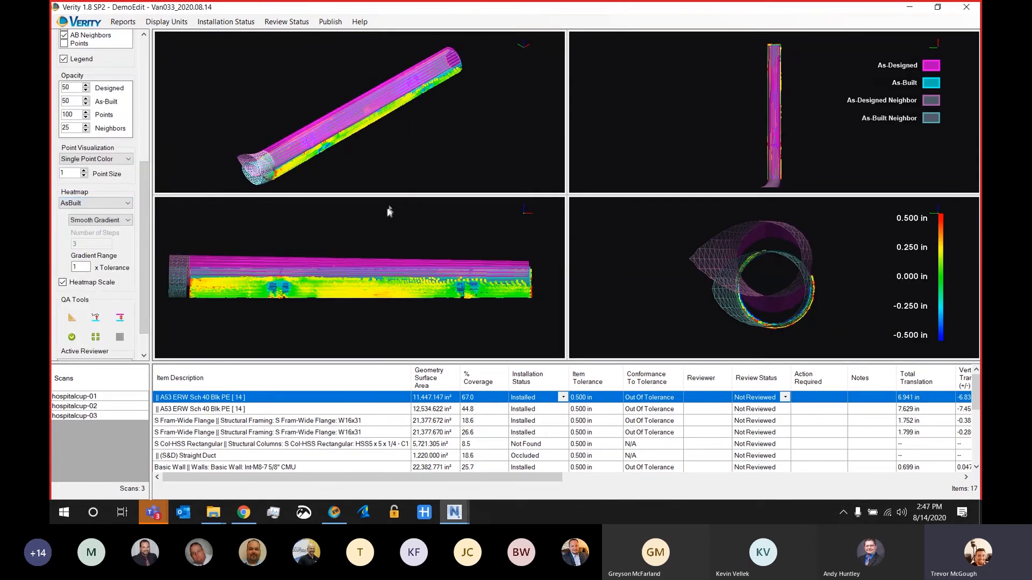
{"action": "left_click_drag", "start_coordinate": [435, 171], "coordinate": [300, 130]}
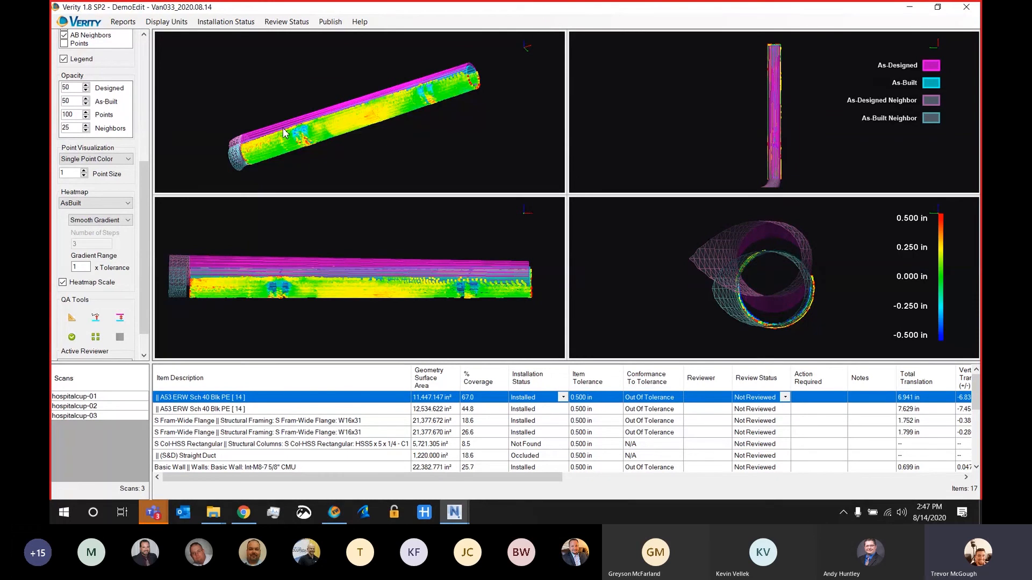
Step: Apply the AsDesigned UnCorrected heatmap, hide both neighbor sets and the as-built model, and inspect the pipe's end up close
{"action": "left_click", "coordinate": [118, 205]}
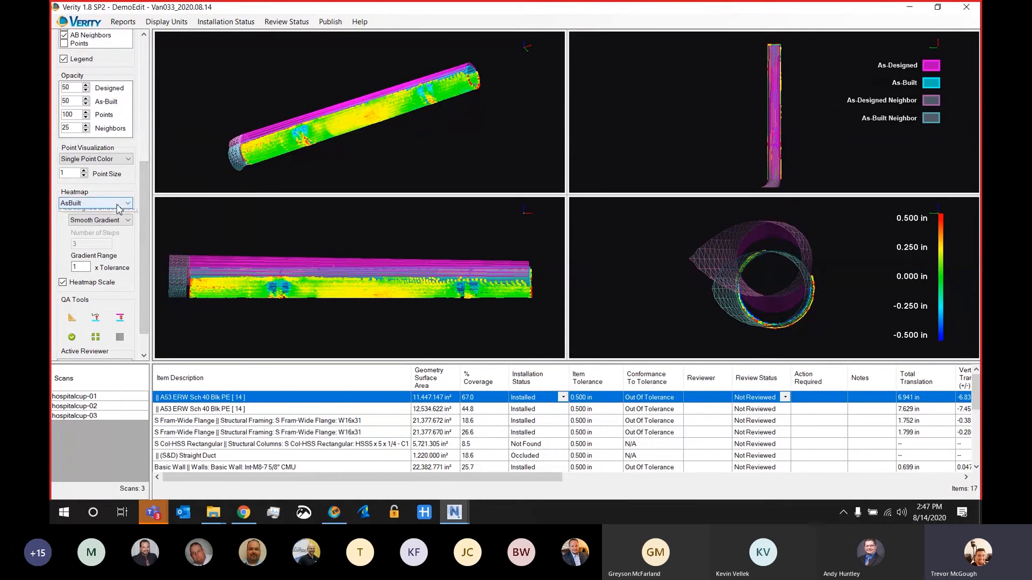
{"action": "left_click", "coordinate": [114, 236]}
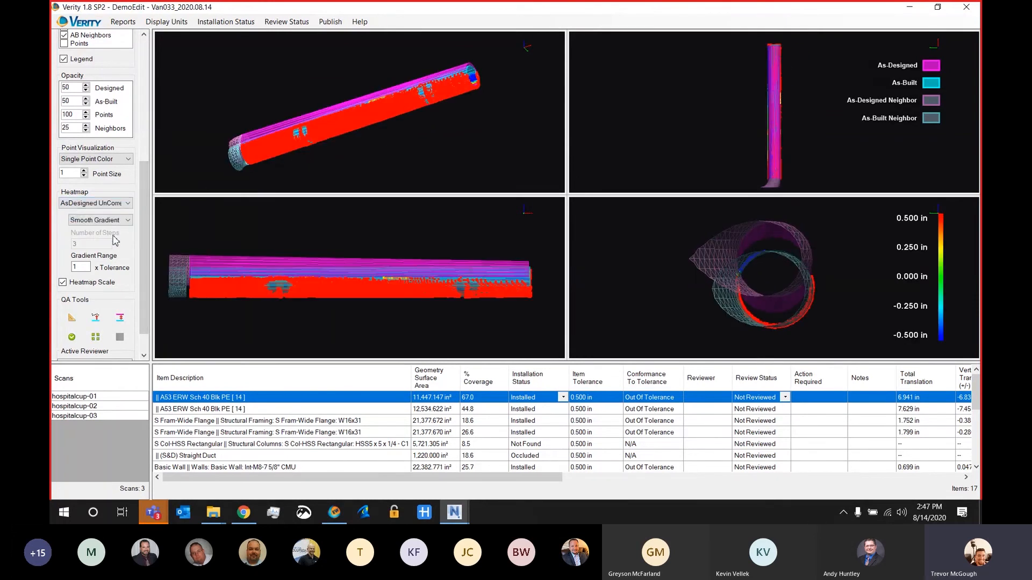
{"action": "left_click_drag", "start_coordinate": [144, 198], "coordinate": [148, 127]}
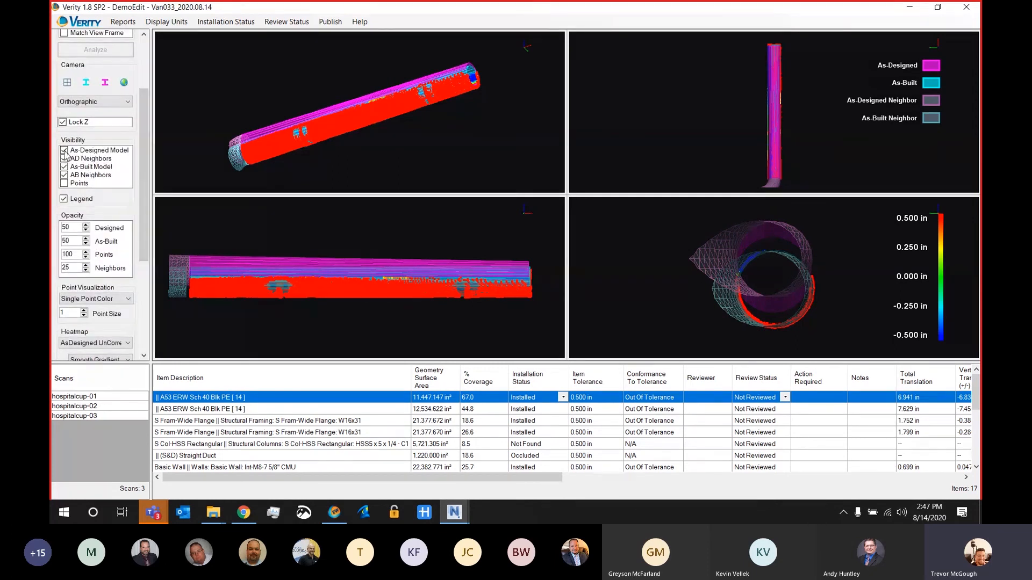
{"action": "left_click", "coordinate": [64, 159]}
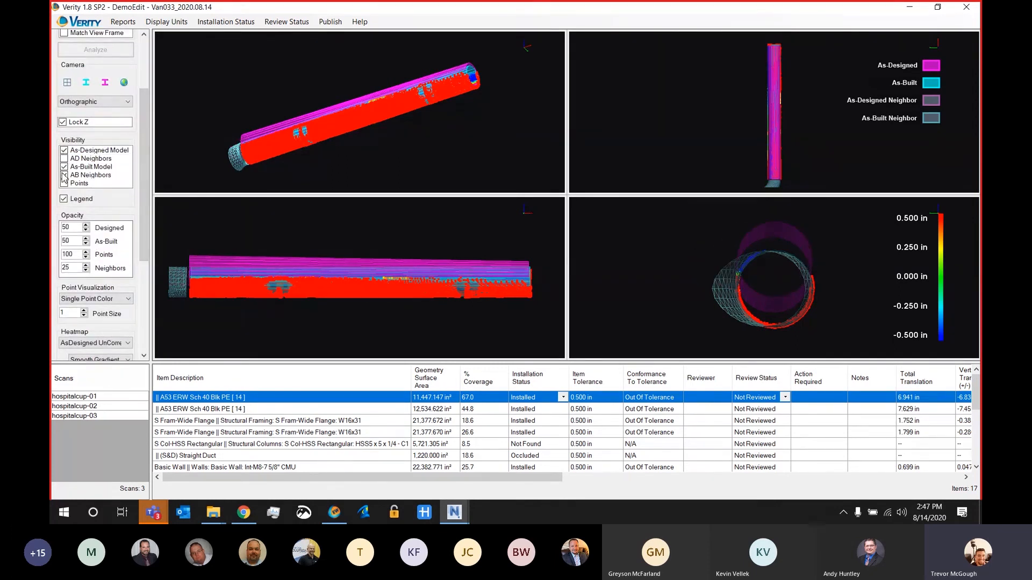
{"action": "left_click", "coordinate": [64, 175]}
{"action": "left_click", "coordinate": [64, 166]}
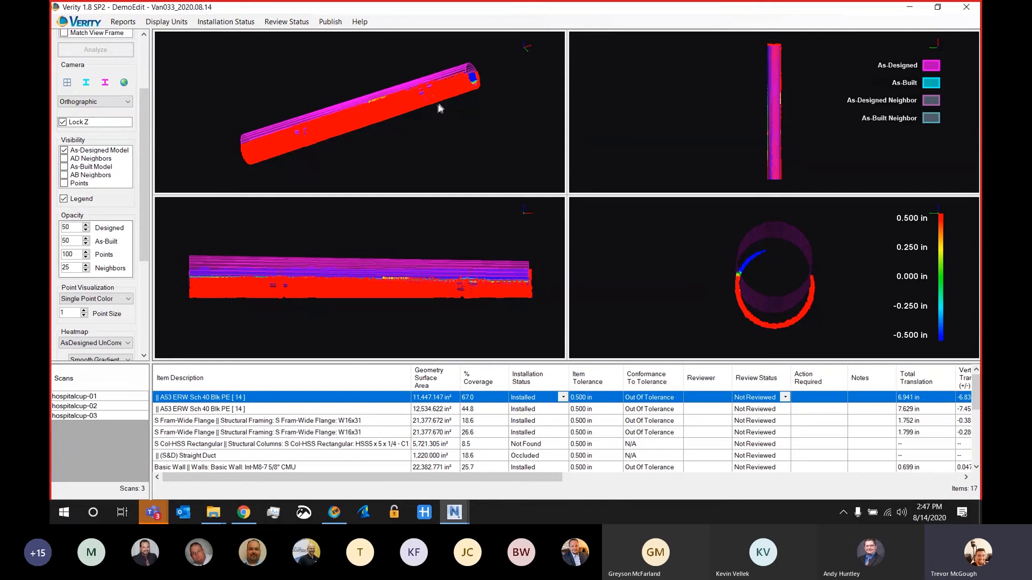
{"action": "left_click_drag", "start_coordinate": [439, 106], "coordinate": [394, 107]}
{"action": "scroll", "coordinate": [386, 106], "scroll_direction": "up", "scroll_amount": 5}
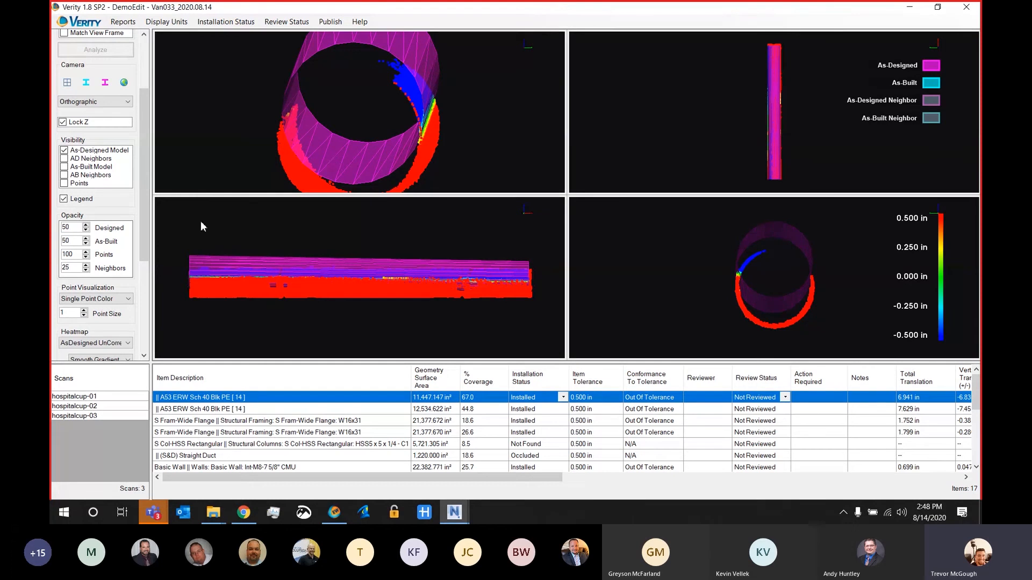
Step: Switch the heatmap to AsDesigned and show the scan points and as-built model again
{"action": "left_click", "coordinate": [120, 343]}
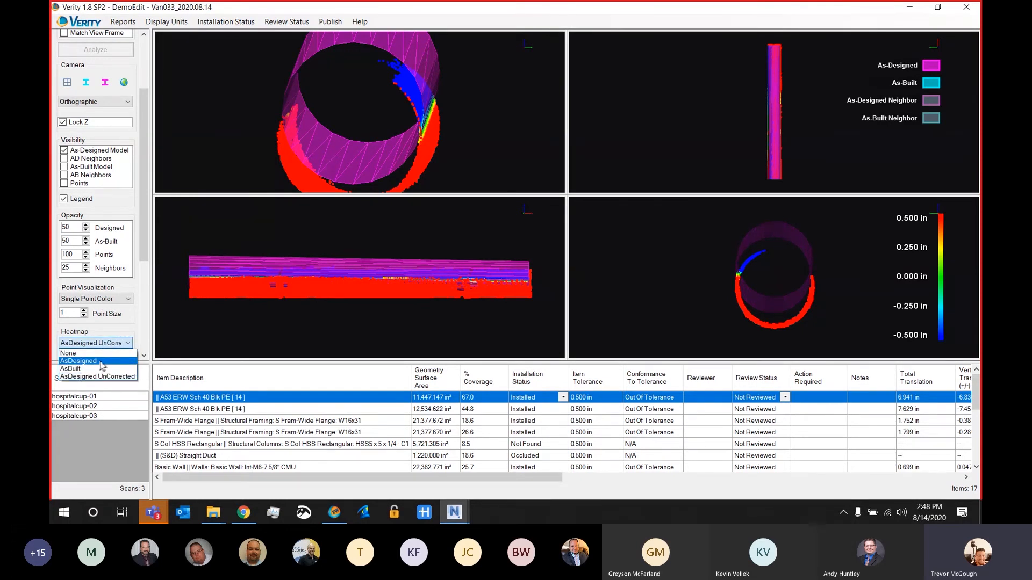
{"action": "left_click", "coordinate": [99, 362]}
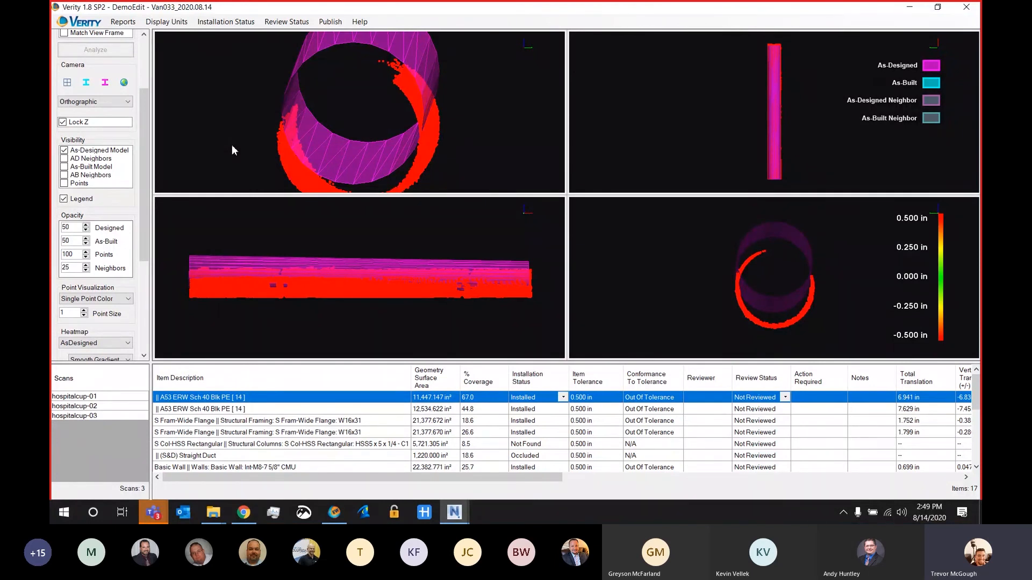
{"action": "left_click", "coordinate": [64, 183]}
{"action": "left_click", "coordinate": [64, 167]}
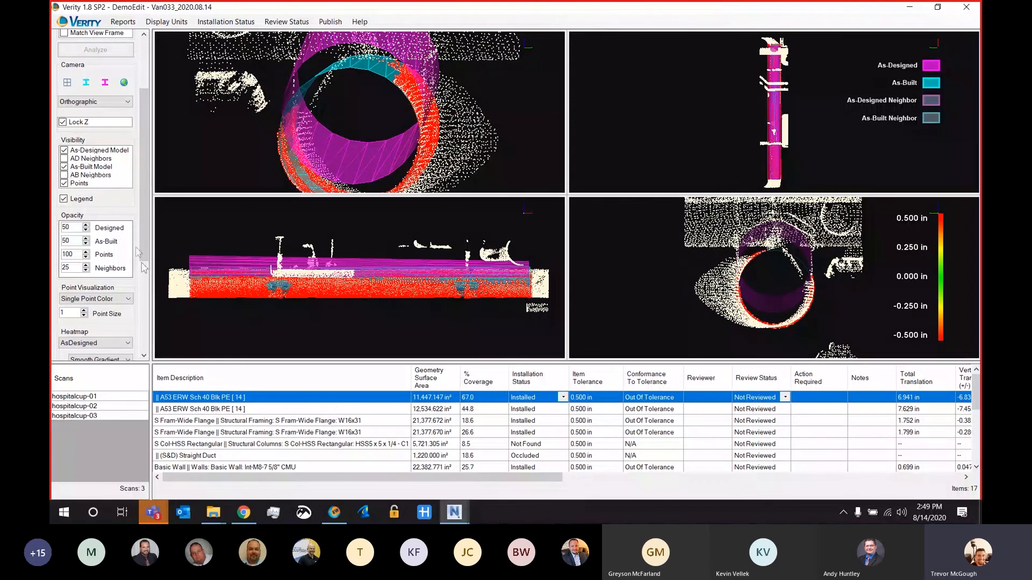
Step: Set the heatmap to AsBuilt, keeping the smooth gradient
{"action": "left_click_drag", "start_coordinate": [145, 257], "coordinate": [149, 288]}
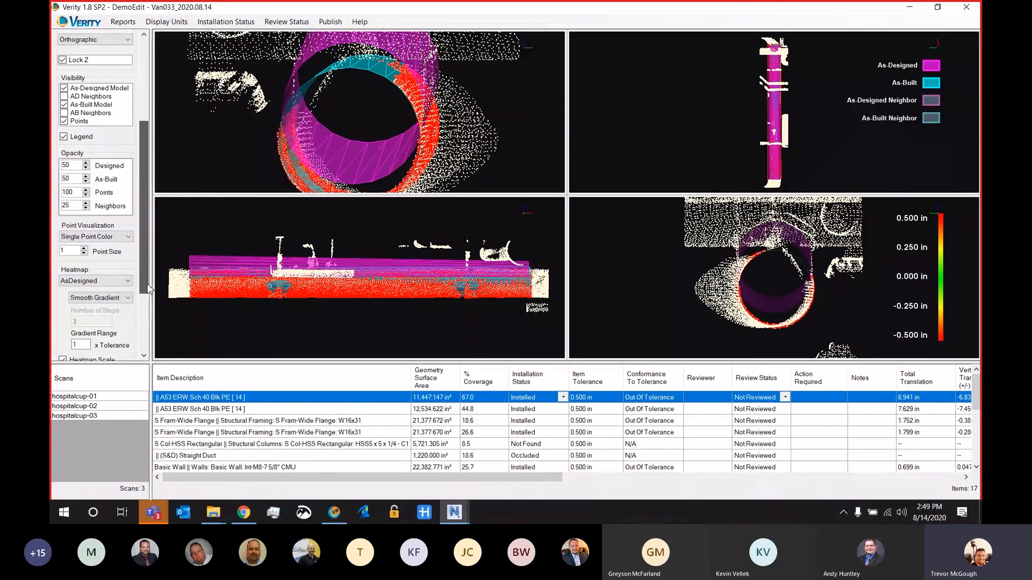
{"action": "left_click", "coordinate": [97, 280]}
{"action": "left_click", "coordinate": [88, 295]}
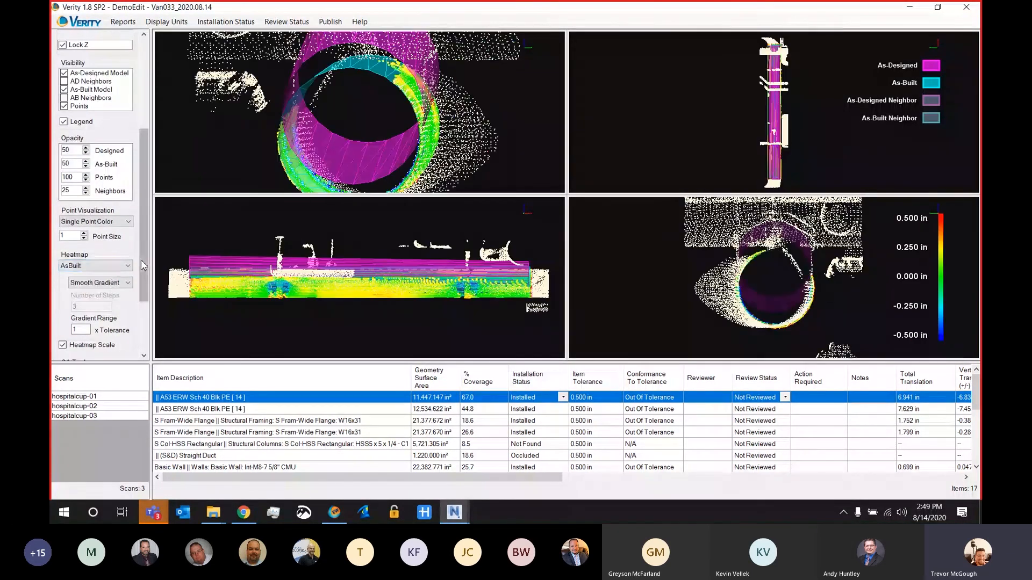
Step: Measure the scan point distance from the as-built pipe at its lower edge in the side view
{"action": "scroll", "coordinate": [95, 299], "scroll_direction": "down", "scroll_amount": 3}
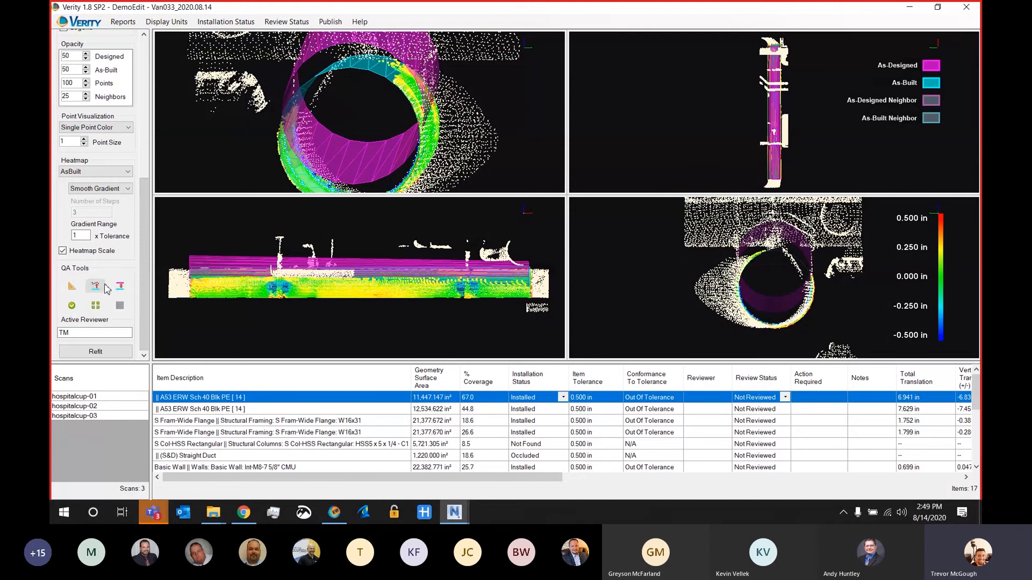
{"action": "scroll", "coordinate": [274, 311], "scroll_direction": "up", "scroll_amount": 5}
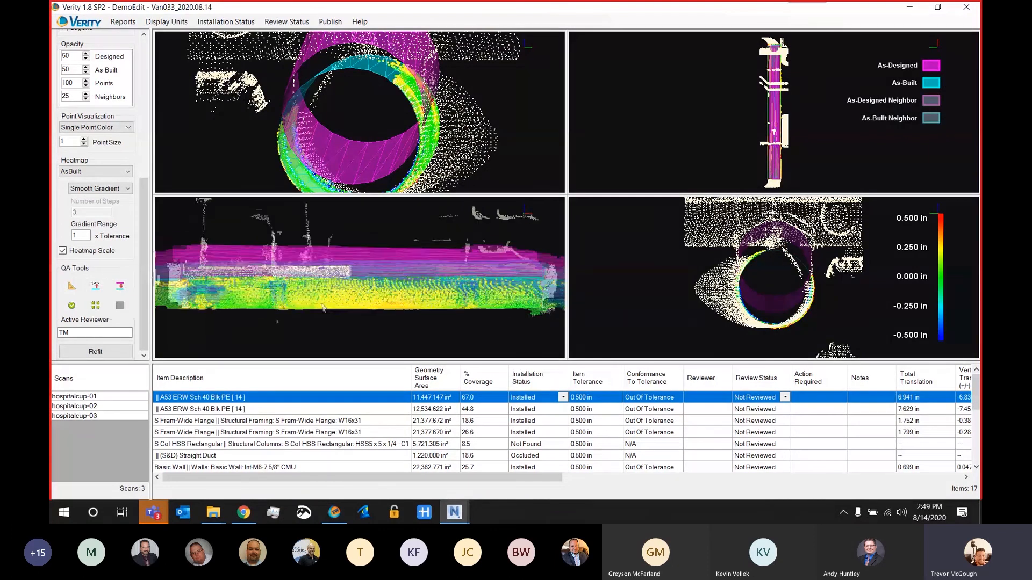
{"action": "left_click", "coordinate": [100, 289]}
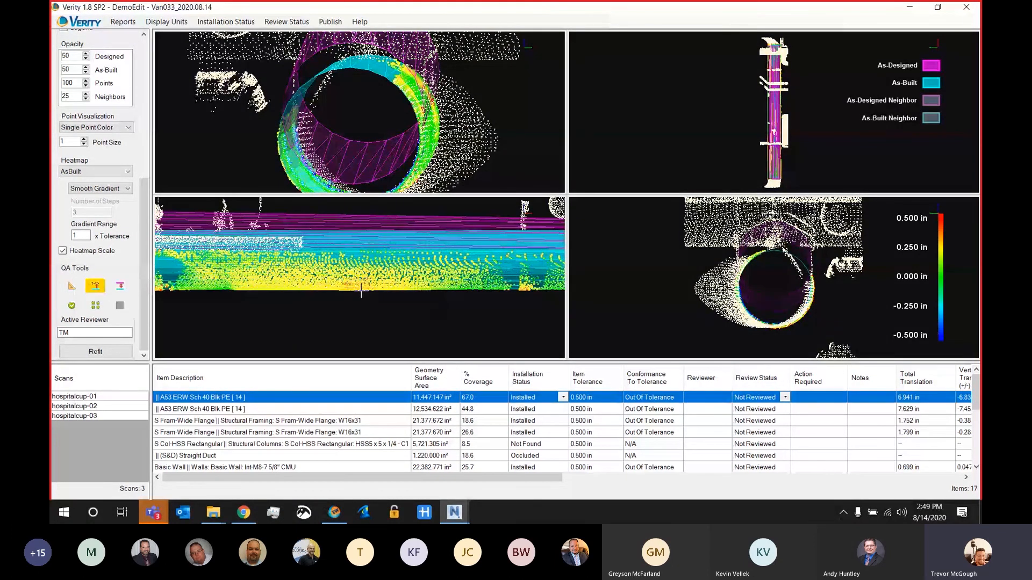
{"action": "left_click", "coordinate": [353, 289]}
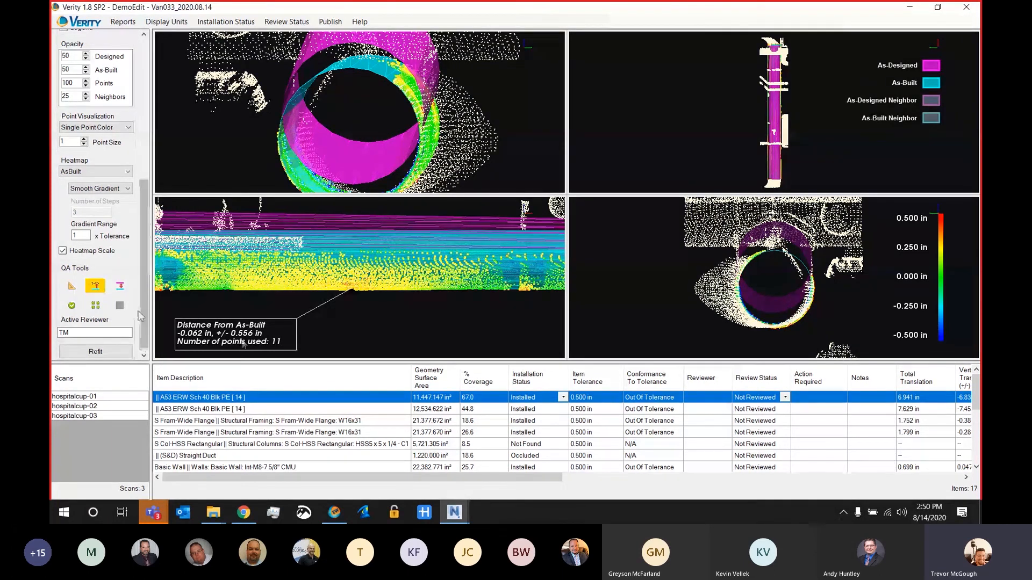
Step: Measure the distance from the as-built to the as-designed geometry on the upper edge of the first pipe's end
{"action": "left_click", "coordinate": [118, 287]}
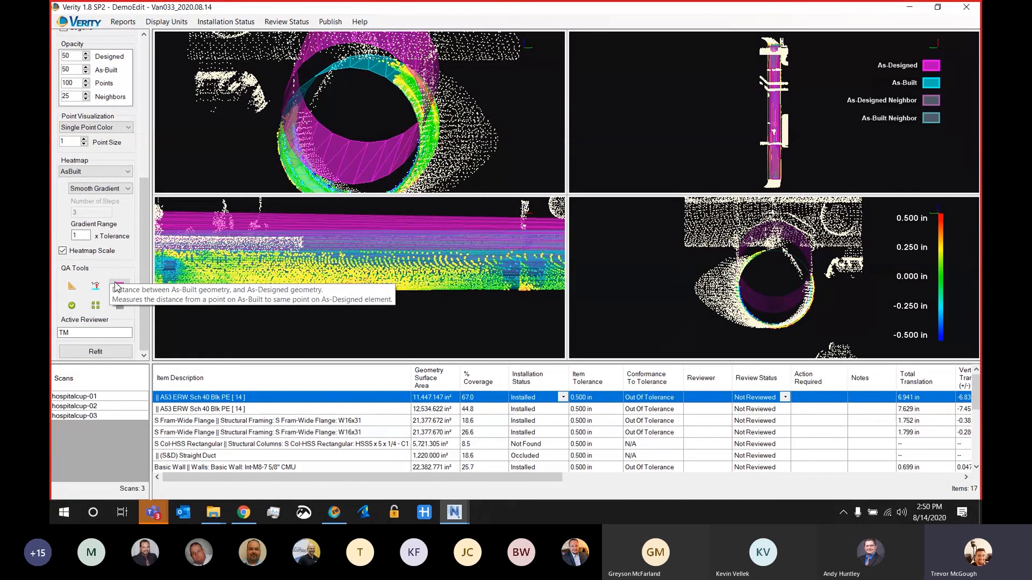
{"action": "left_click", "coordinate": [117, 287]}
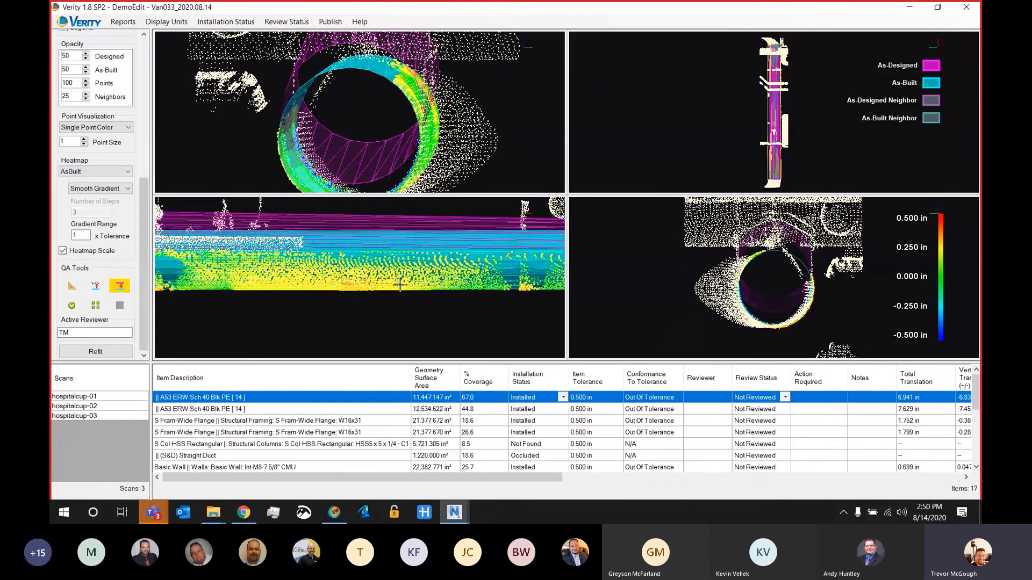
{"action": "middle_click_drag", "start_coordinate": [348, 293], "coordinate": [547, 306]}
{"action": "left_click", "coordinate": [378, 67]}
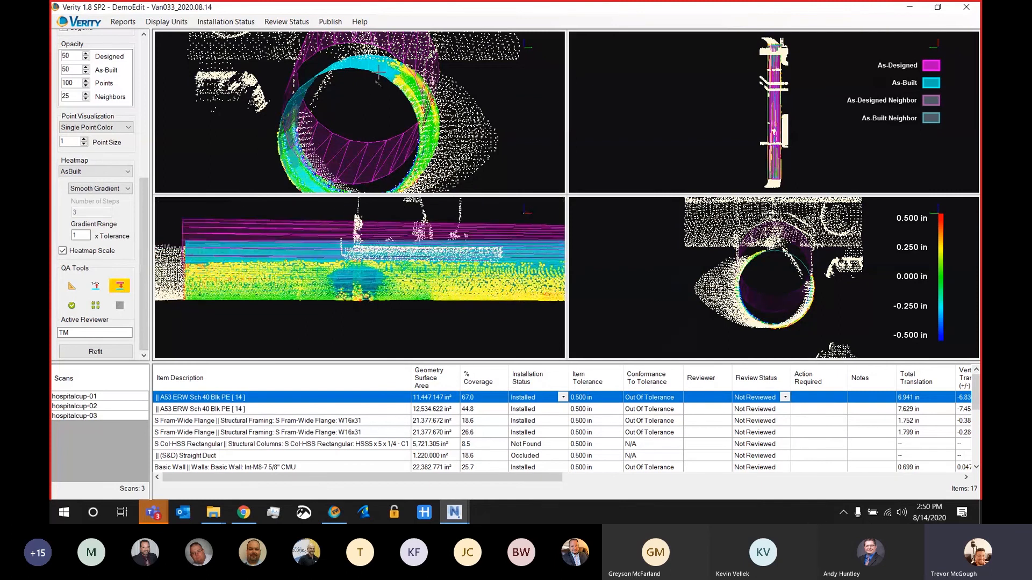
{"action": "middle_click_drag", "start_coordinate": [506, 99], "coordinate": [491, 127]}
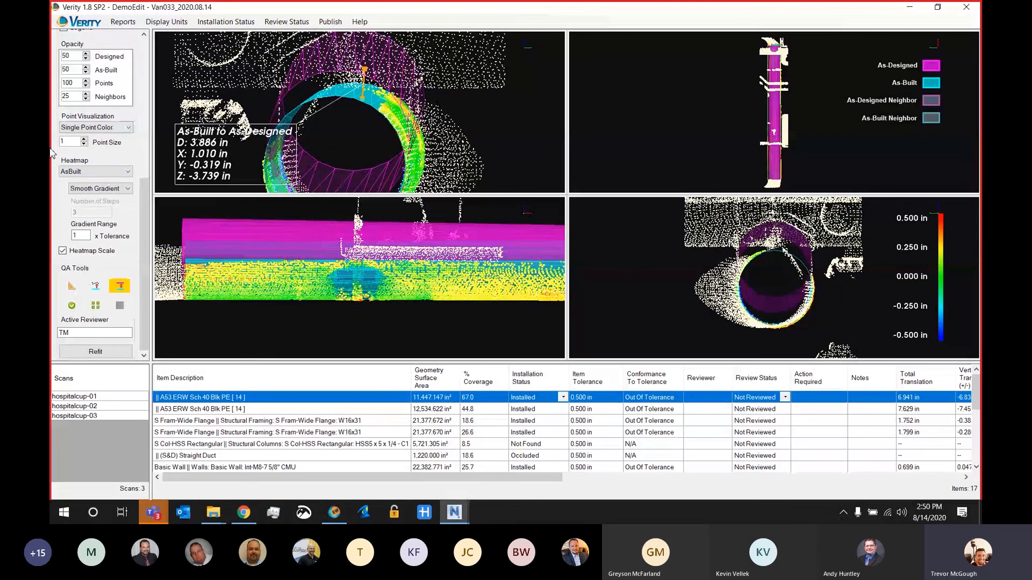
Step: Set the heatmap to None and hide the scan points so only the two pipe models are displayed
{"action": "left_click", "coordinate": [95, 172]}
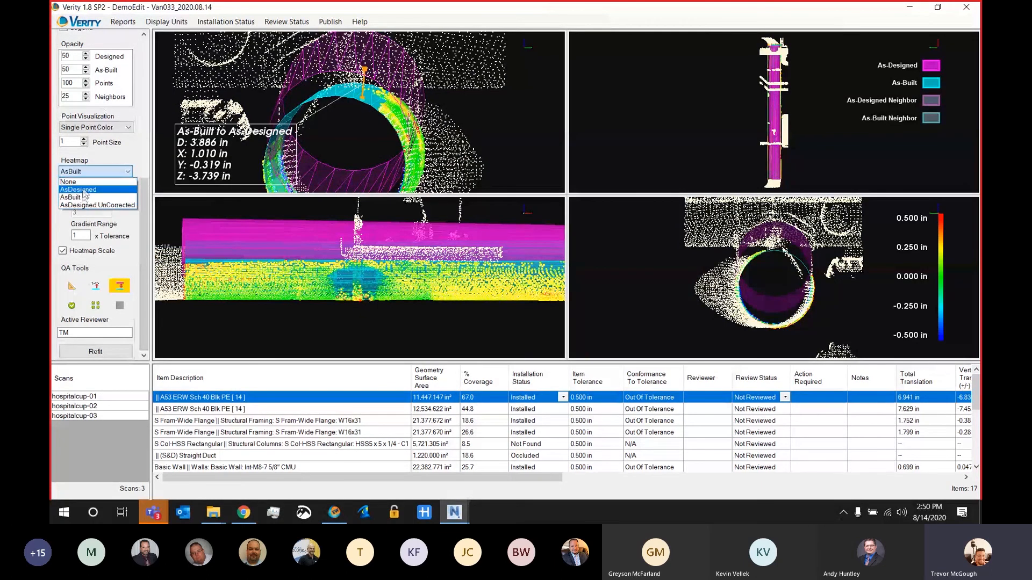
{"action": "left_click", "coordinate": [86, 181]}
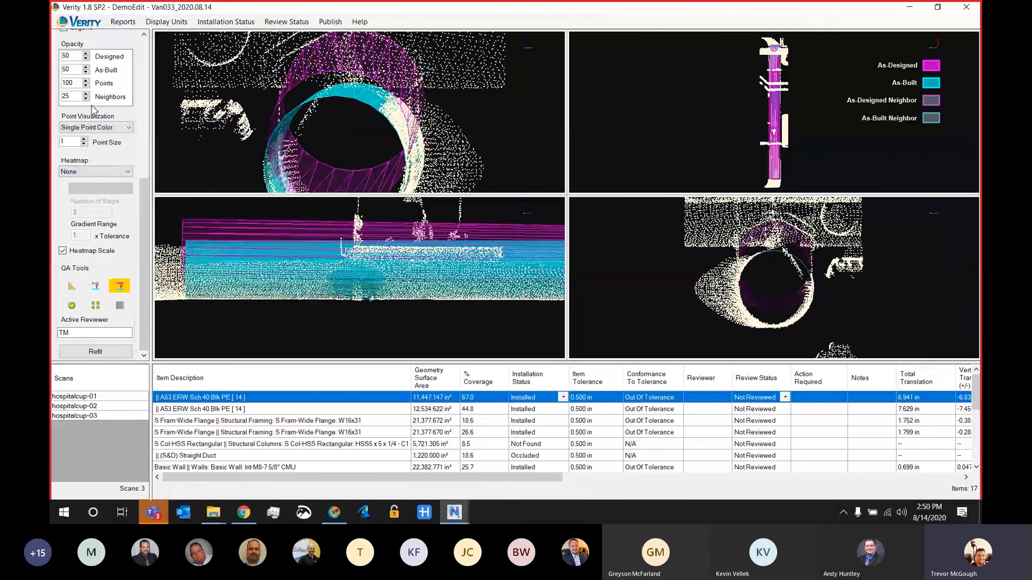
{"action": "left_click_drag", "start_coordinate": [145, 203], "coordinate": [150, 131]}
{"action": "left_click", "coordinate": [64, 152]}
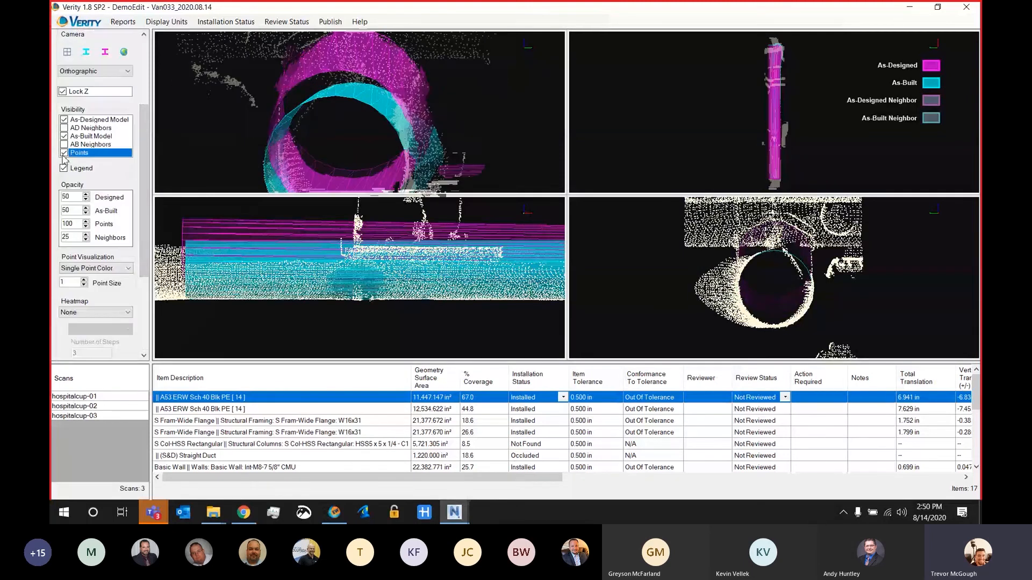
Step: Repeat the as-built to as-designed measurement at the pipe's upper rim with the scan points hidden, and leave the measuring tool
{"action": "left_click_drag", "start_coordinate": [146, 231], "coordinate": [149, 296]}
{"action": "left_click", "coordinate": [127, 308]}
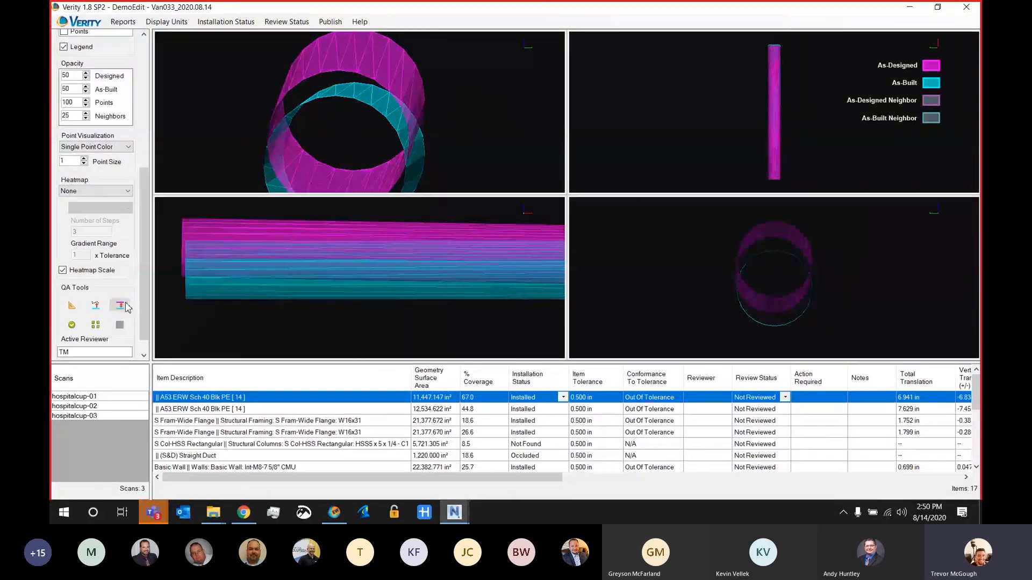
{"action": "left_click", "coordinate": [127, 307]}
{"action": "left_click", "coordinate": [365, 101]}
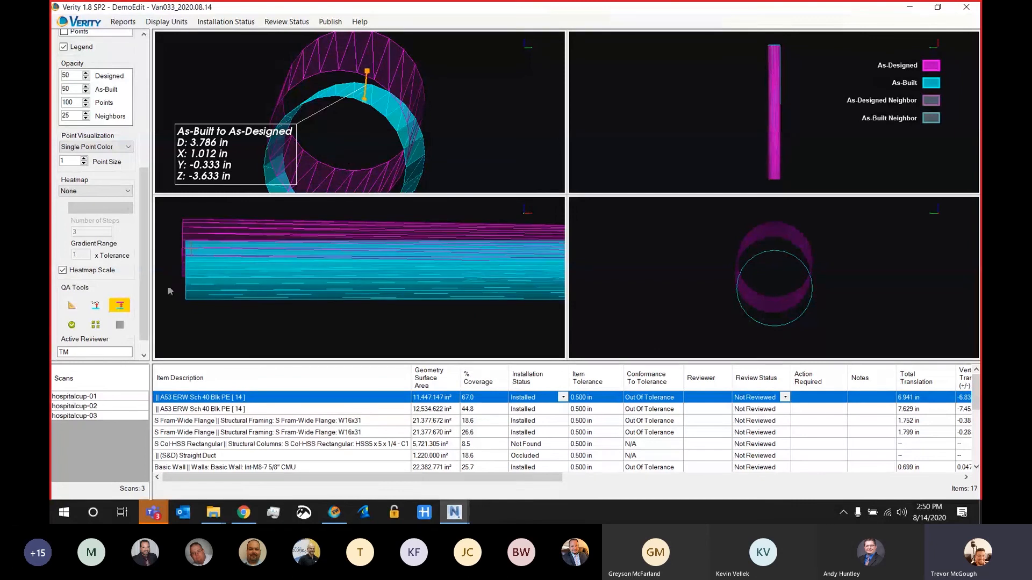
{"action": "left_click", "coordinate": [120, 305]}
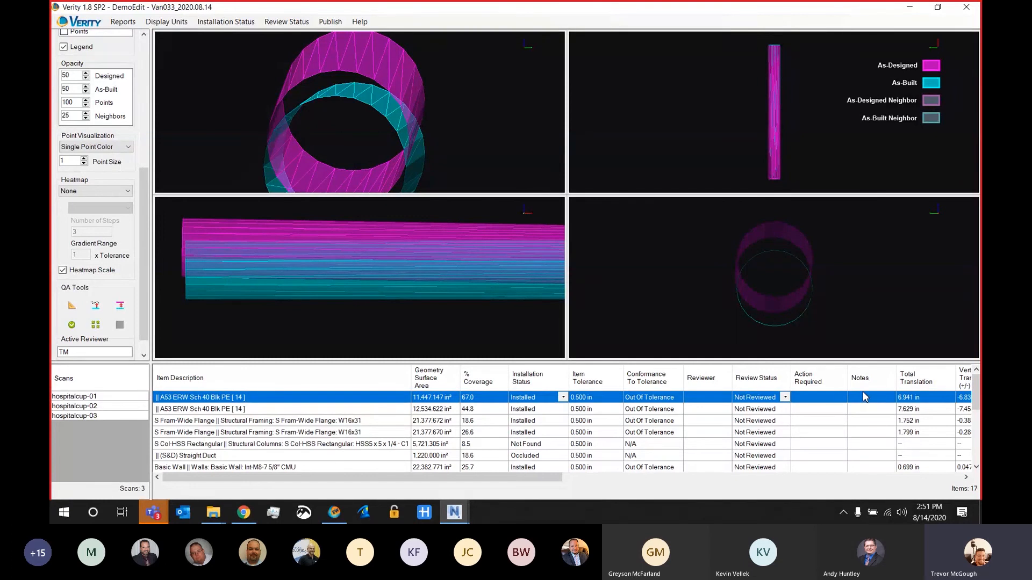
Step: Enter "Update Model" as the action required for the first pipe
{"action": "left_click", "coordinate": [823, 400]}
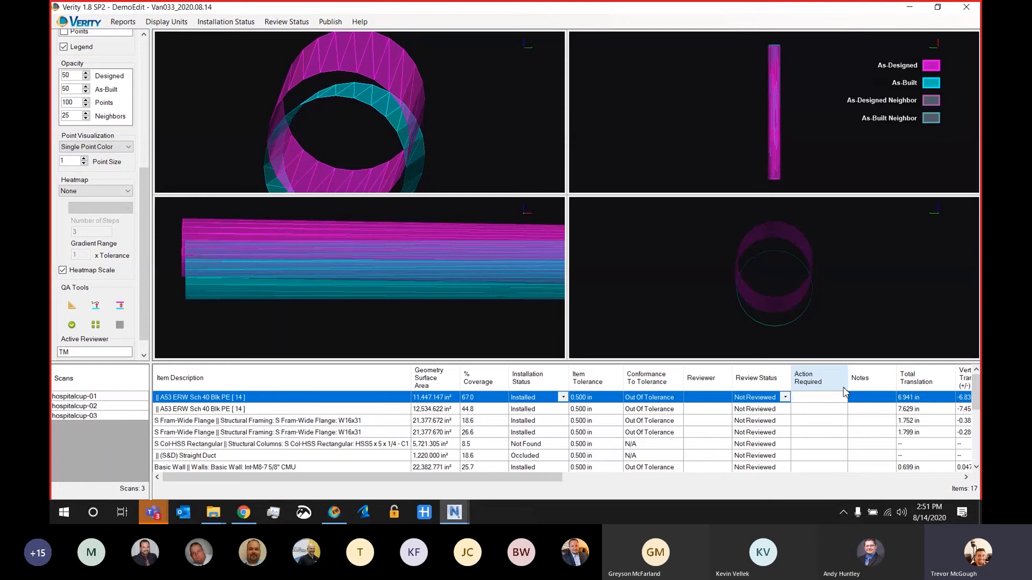
{"action": "type", "text": "Update Model"}
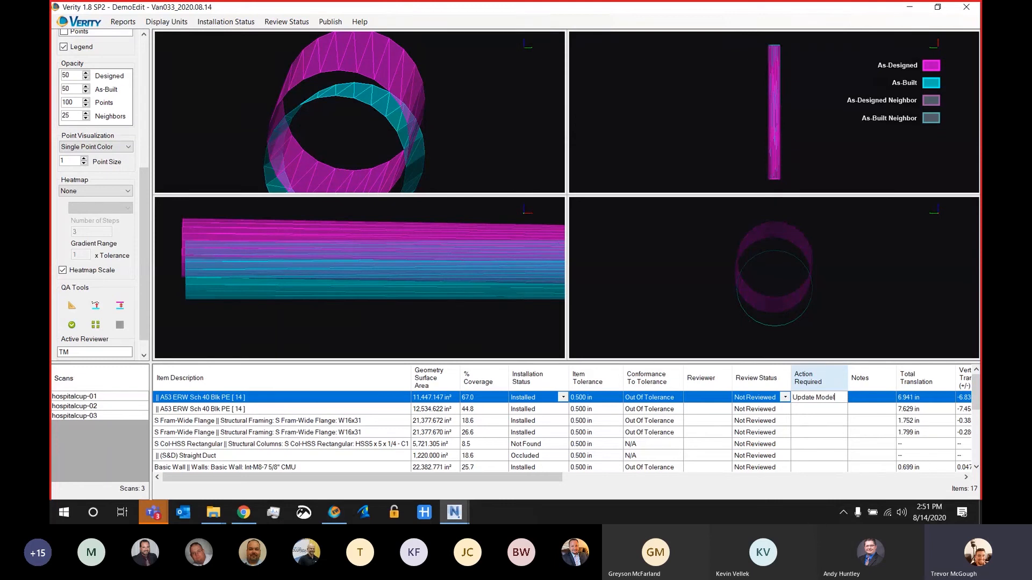
{"action": "left_click", "coordinate": [883, 401]}
Step: Set the heatmap to AsBuilt again to check the deviation along the first pipe
{"action": "left_click", "coordinate": [89, 191]}
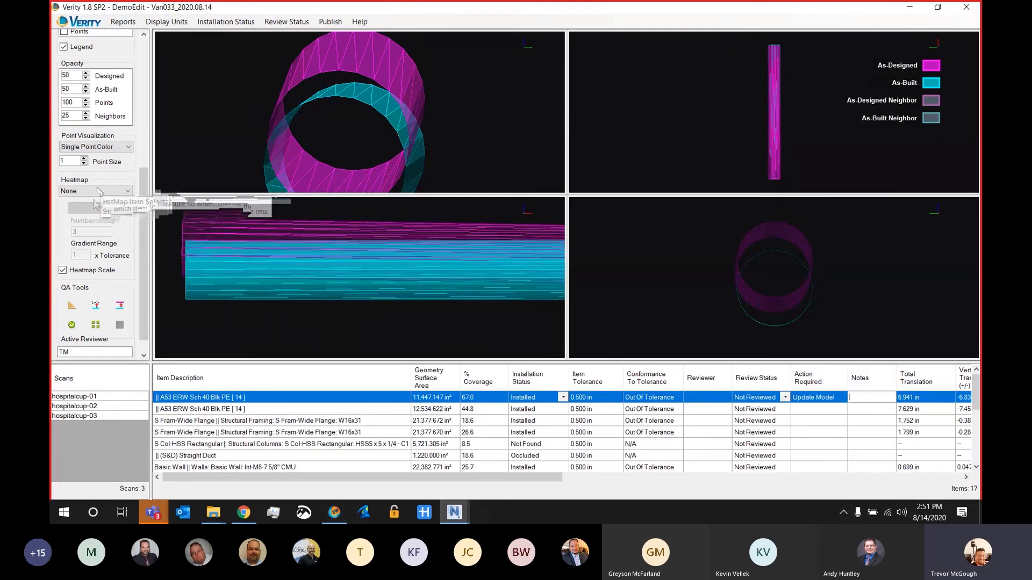
{"action": "left_click", "coordinate": [76, 217]}
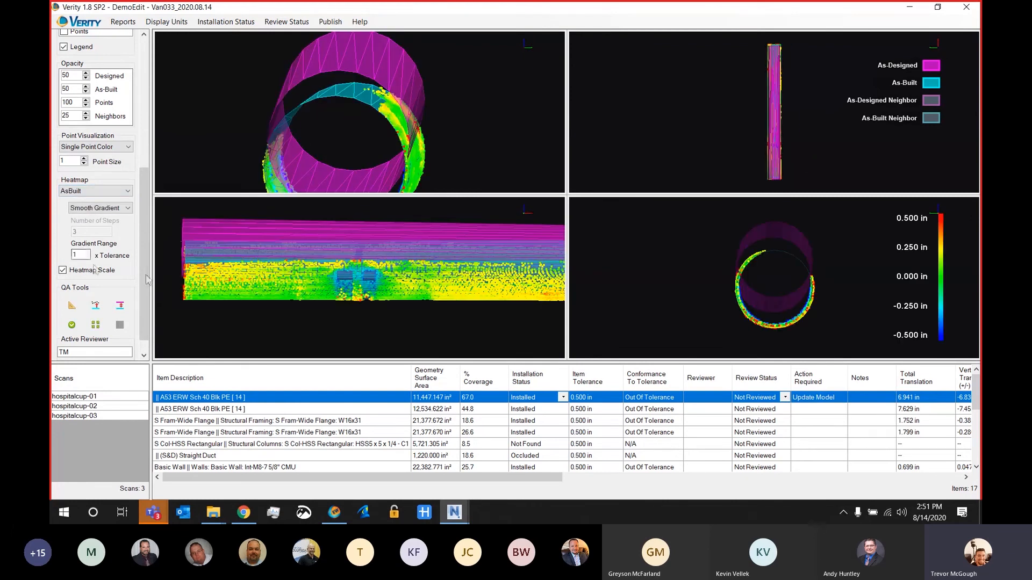
{"action": "middle_click_drag", "start_coordinate": [380, 242], "coordinate": [310, 231]}
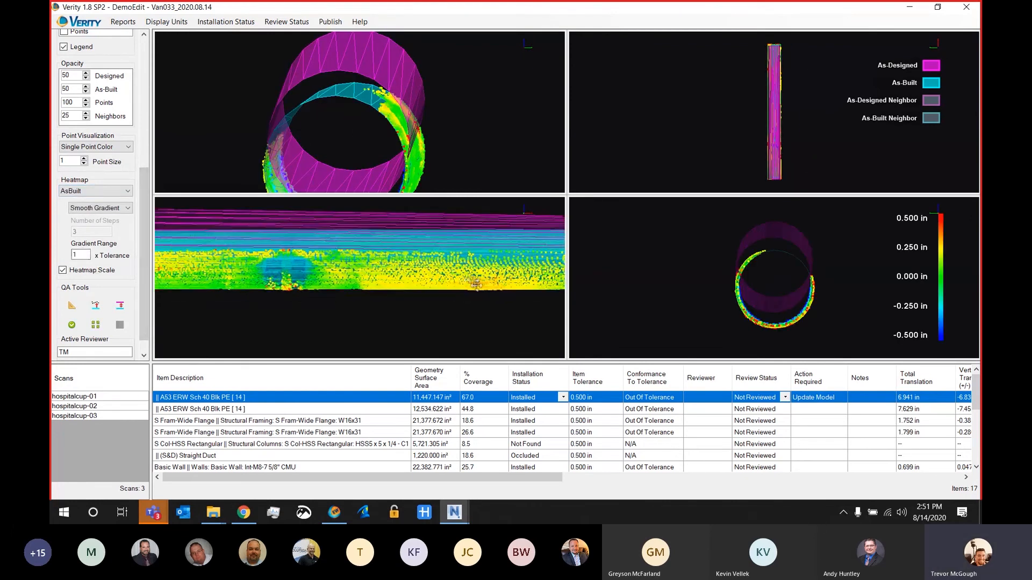
Step: Add the note "Sag in Center" to the first pipe
{"action": "left_click", "coordinate": [883, 398]}
{"action": "type", "text": "Sq"}
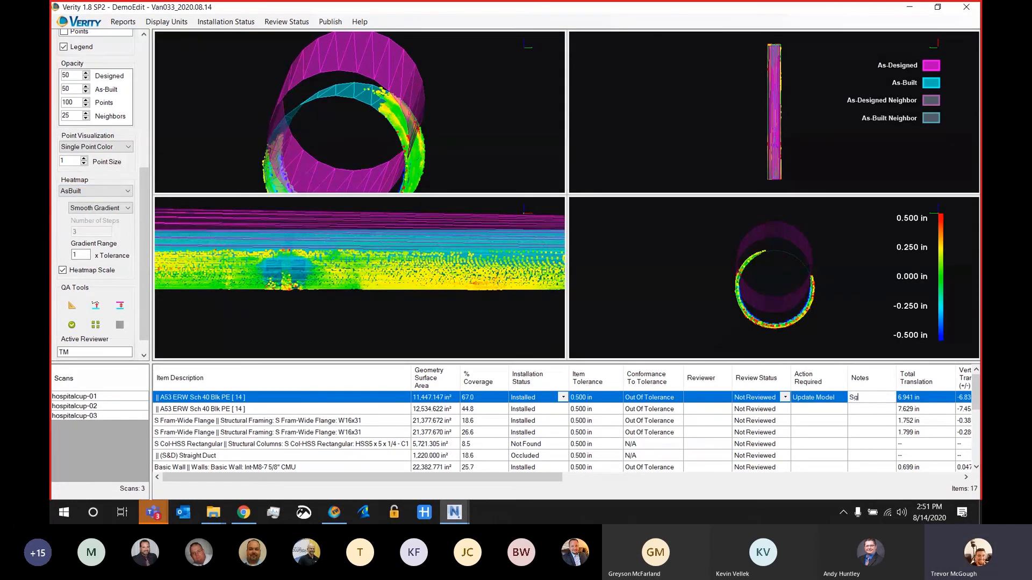
{"action": "key", "text": "BackSpace"}
{"action": "type", "text": "ag in center"}
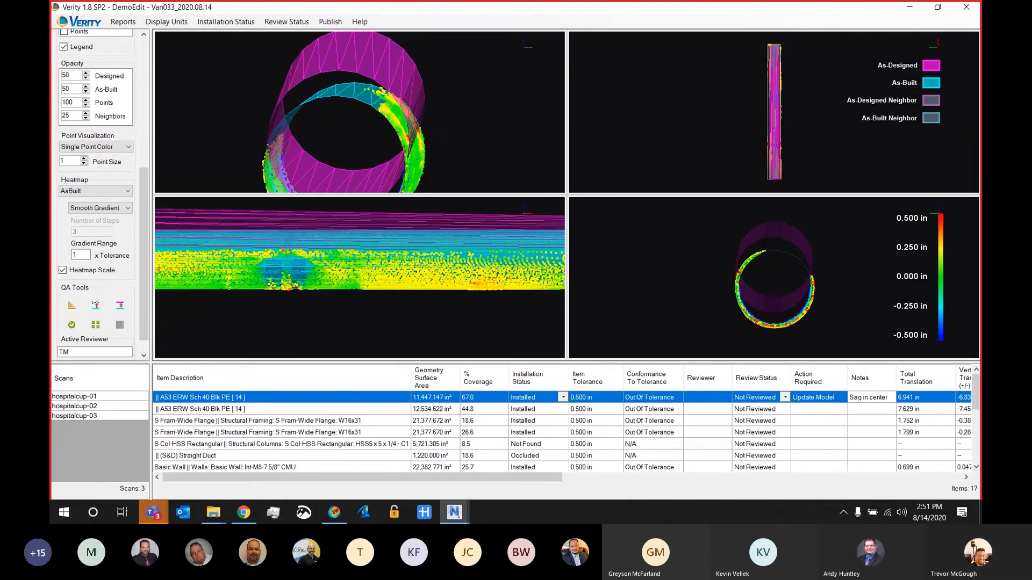
{"action": "left_click", "coordinate": [872, 397]}
{"action": "key", "text": "BackSpace"}
{"action": "type", "text": "C"}
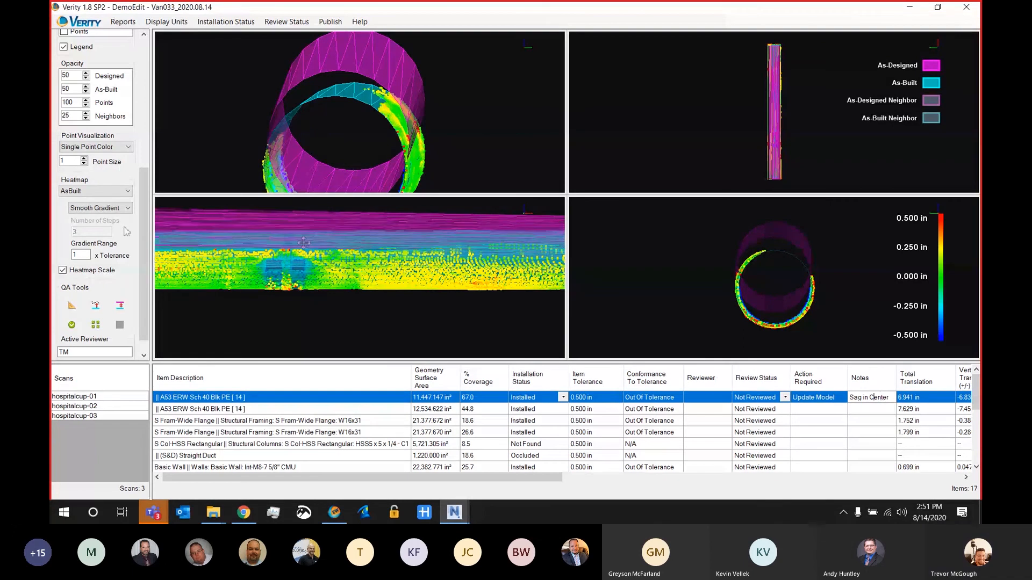
Step: Approve the first pipe as Reviewed under the active reviewer
{"action": "left_click_drag", "start_coordinate": [143, 221], "coordinate": [142, 239]}
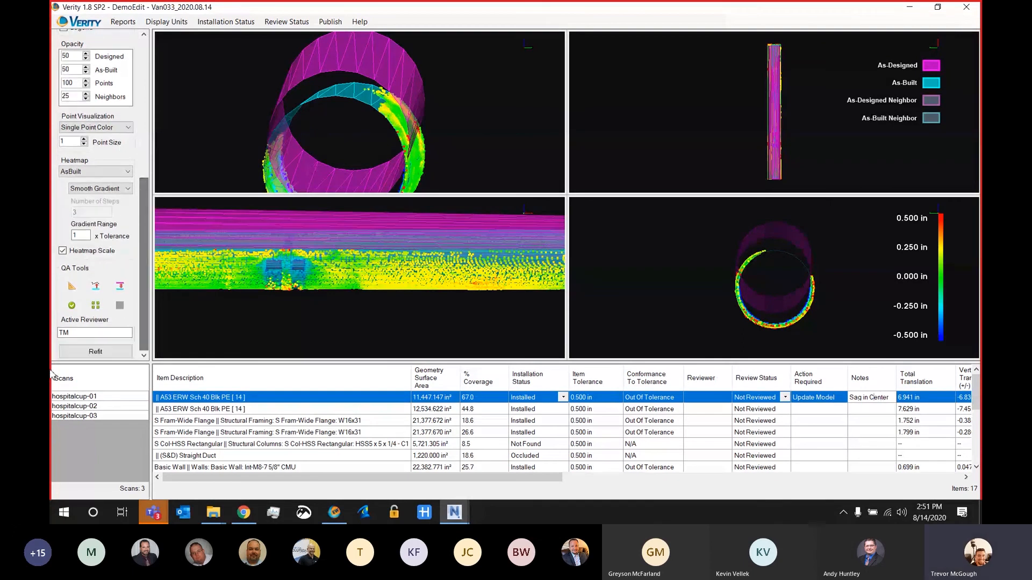
{"action": "double_click", "coordinate": [67, 333]}
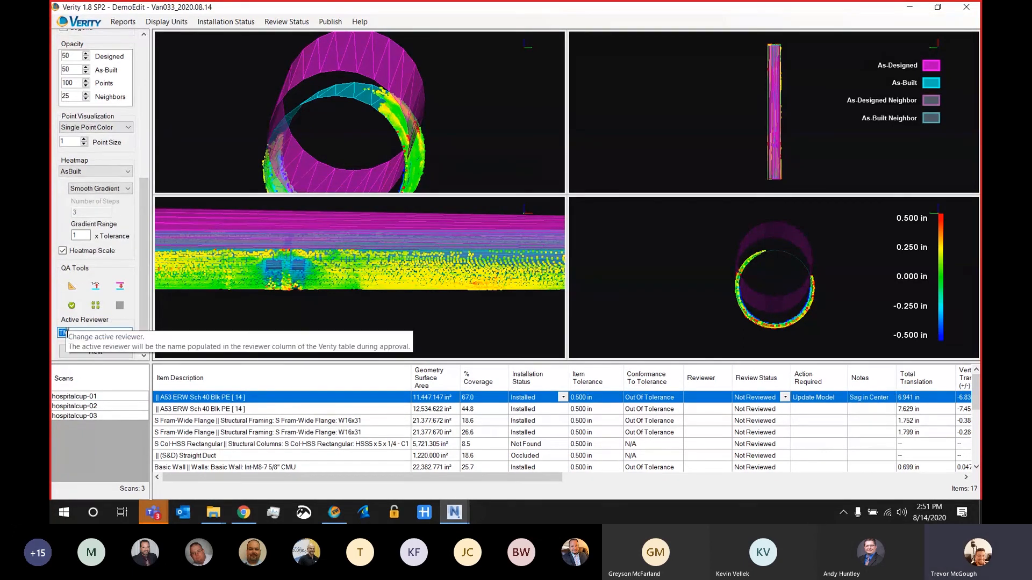
{"action": "left_click", "coordinate": [77, 309]}
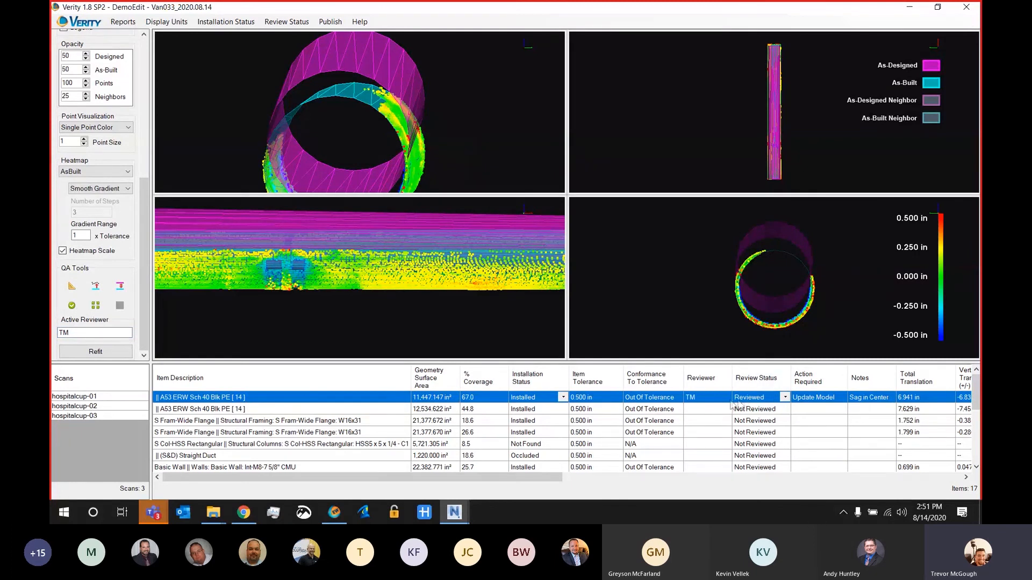
Step: Mark the second pipe as Reviewed with its scan points shown, and bring up the first W16x31 beam
{"action": "left_click", "coordinate": [382, 409]}
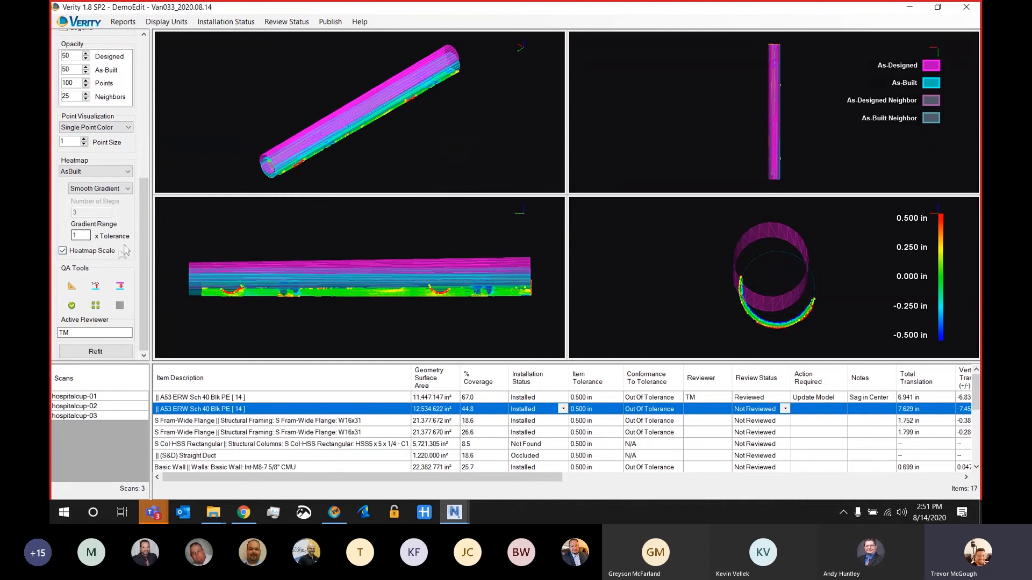
{"action": "scroll", "coordinate": [70, 134], "scroll_direction": "up", "scroll_amount": 5}
{"action": "left_click", "coordinate": [64, 118]}
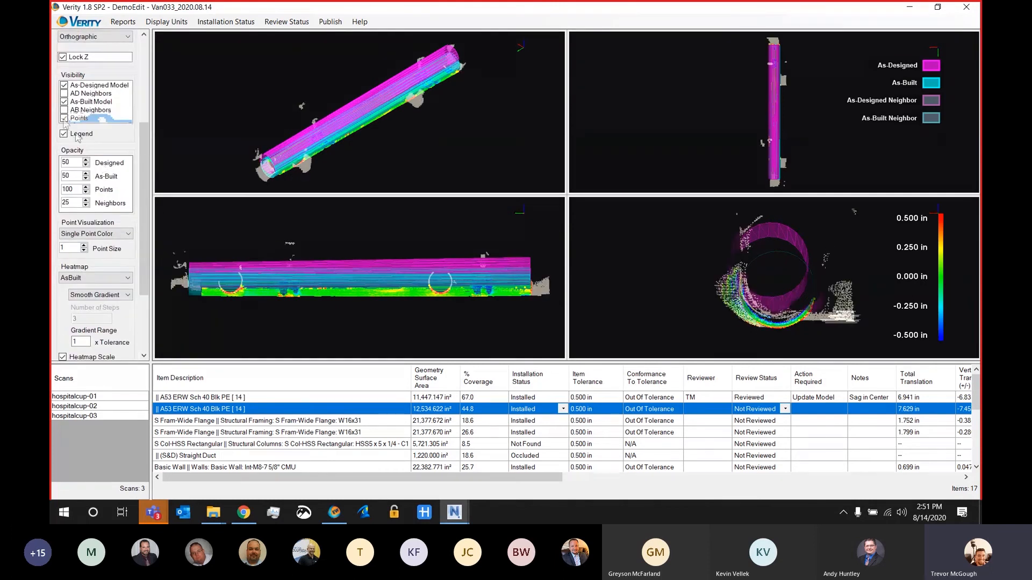
{"action": "scroll", "coordinate": [97, 161], "scroll_direction": "down", "scroll_amount": 5}
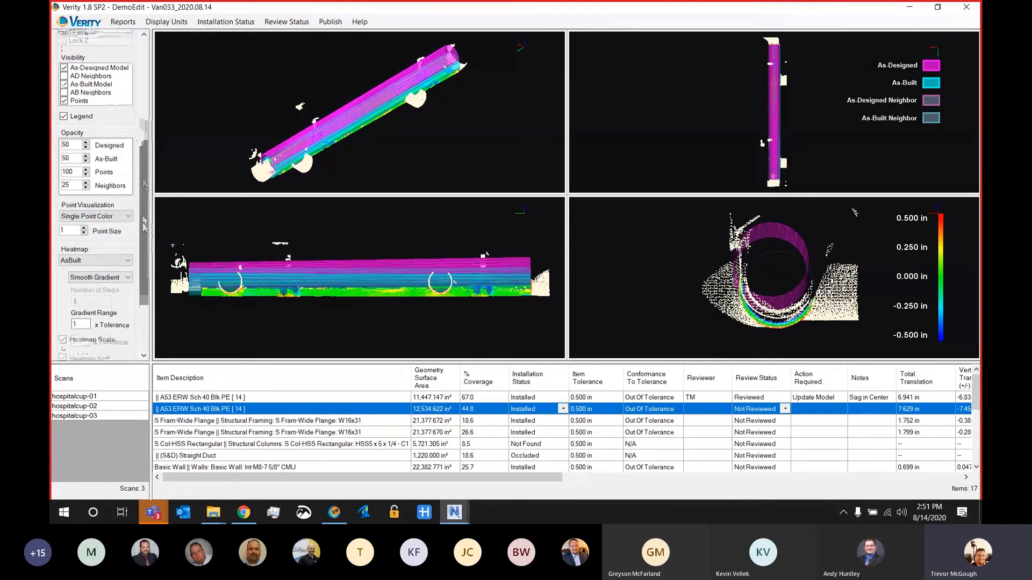
{"action": "double_click", "coordinate": [238, 411]}
{"action": "left_click", "coordinate": [206, 421]}
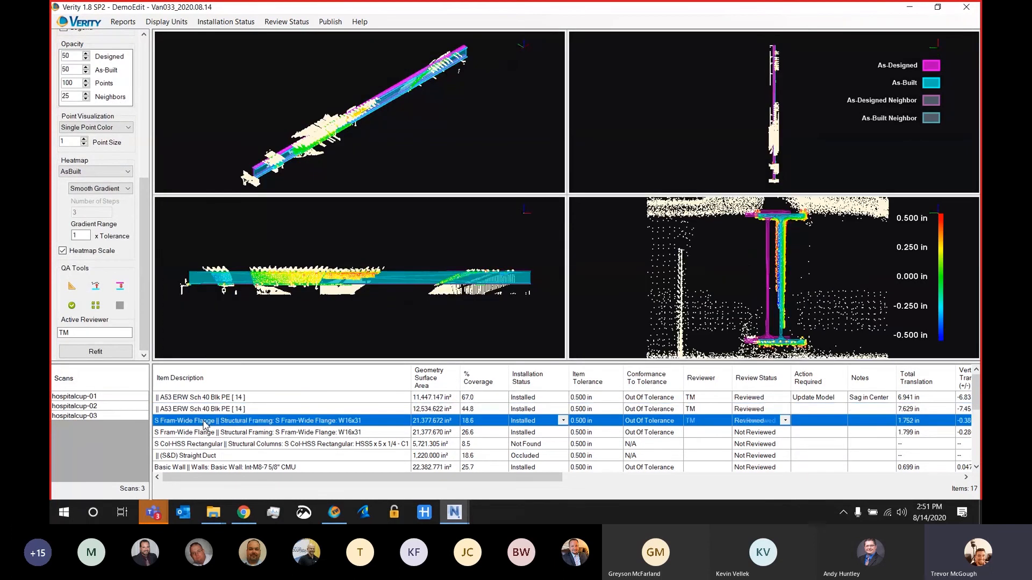
Step: Set the installation status of the HSS5 x 5 x 1/4 rectangular column to Installed and keep that column selected
{"action": "scroll", "coordinate": [205, 425], "scroll_direction": "down", "scroll_amount": 2}
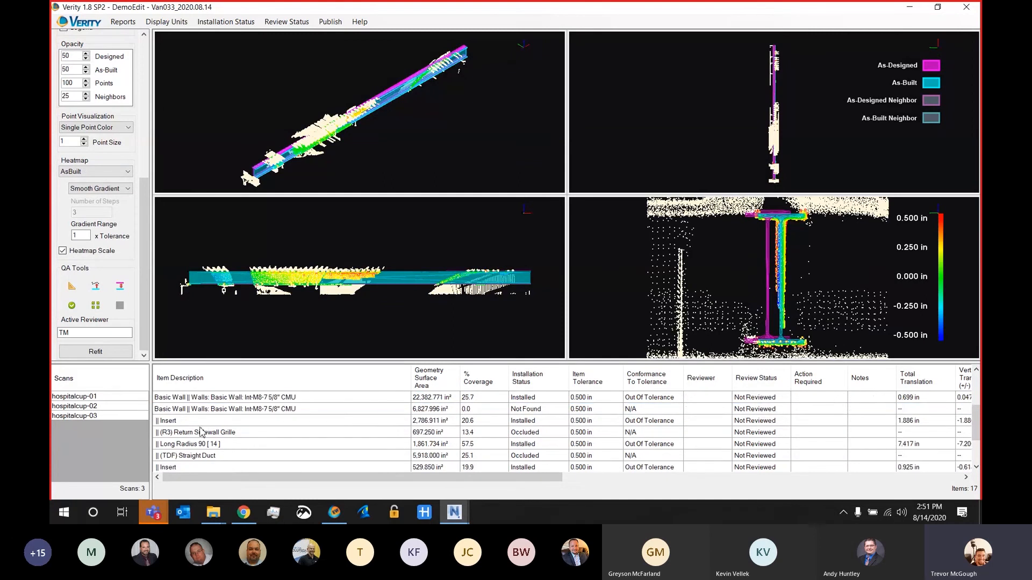
{"action": "scroll", "coordinate": [239, 425], "scroll_direction": "up", "scroll_amount": 1}
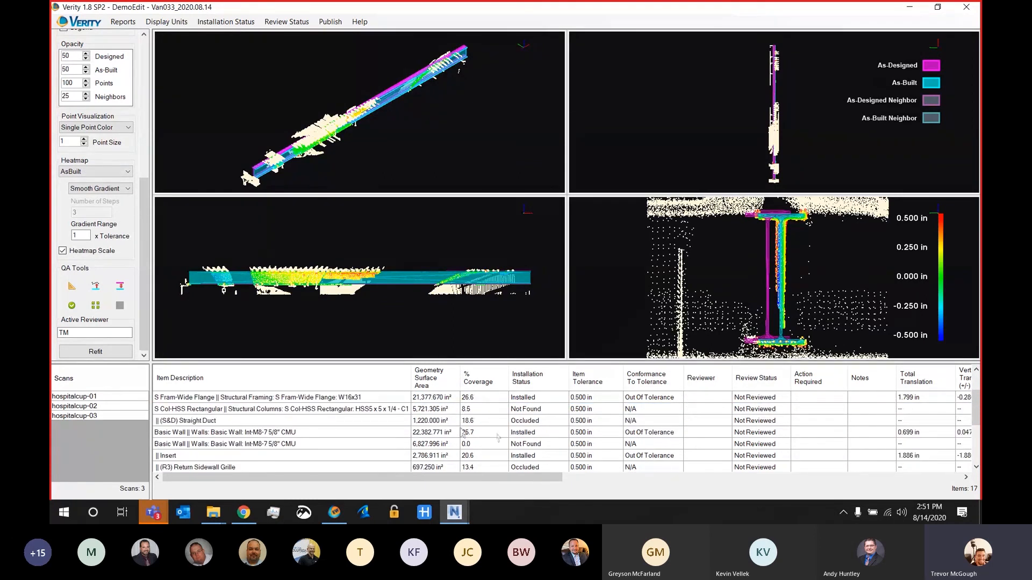
{"action": "left_click", "coordinate": [359, 414]}
{"action": "left_click", "coordinate": [359, 412]}
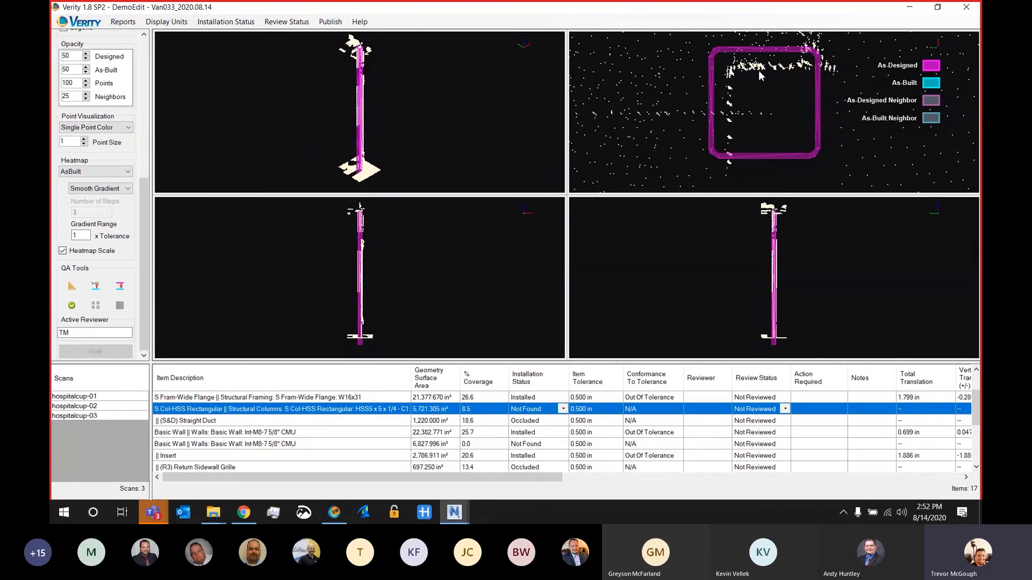
{"action": "left_click", "coordinate": [563, 409]}
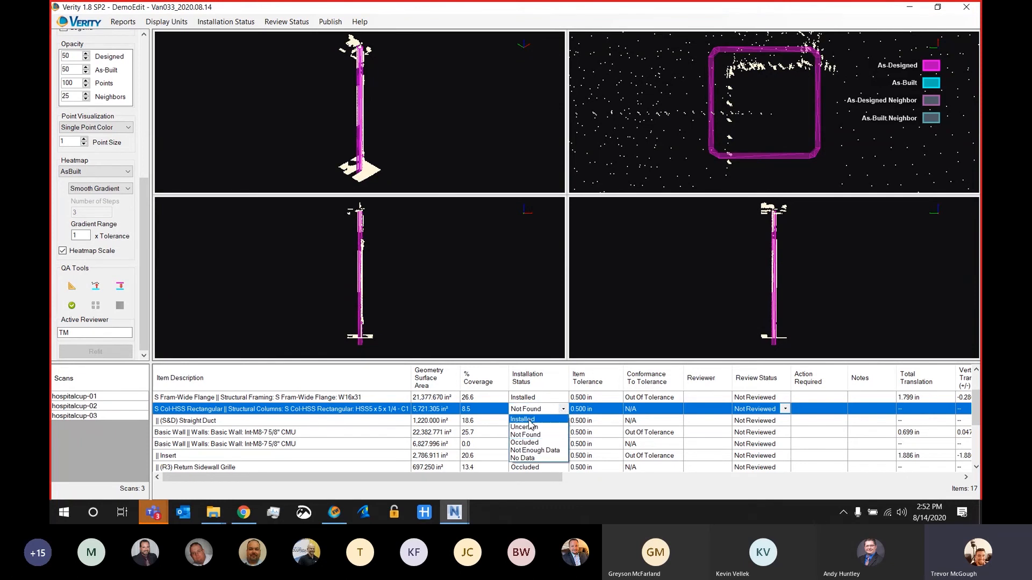
{"action": "left_click", "coordinate": [529, 421]}
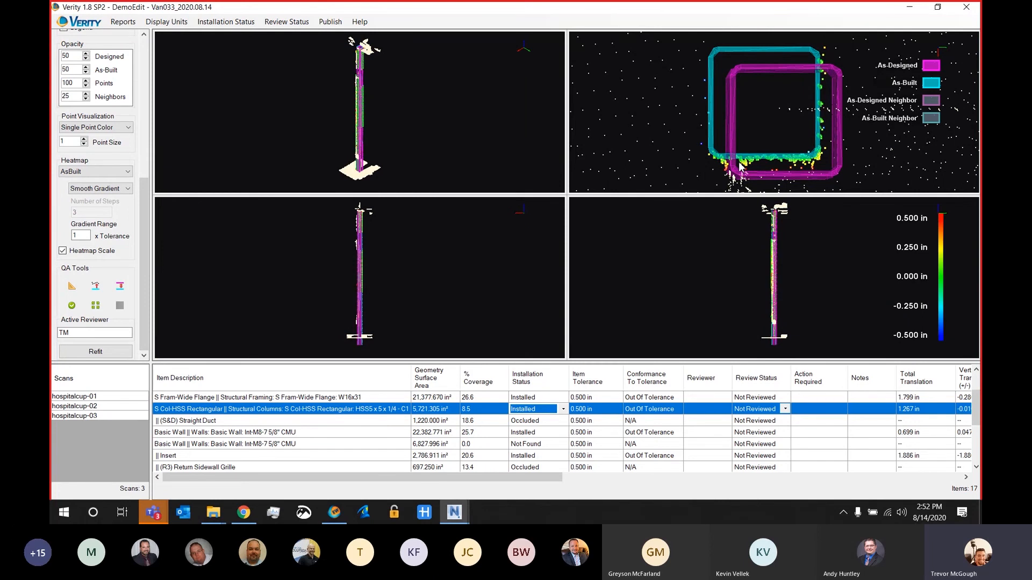
{"action": "left_click", "coordinate": [325, 424]}
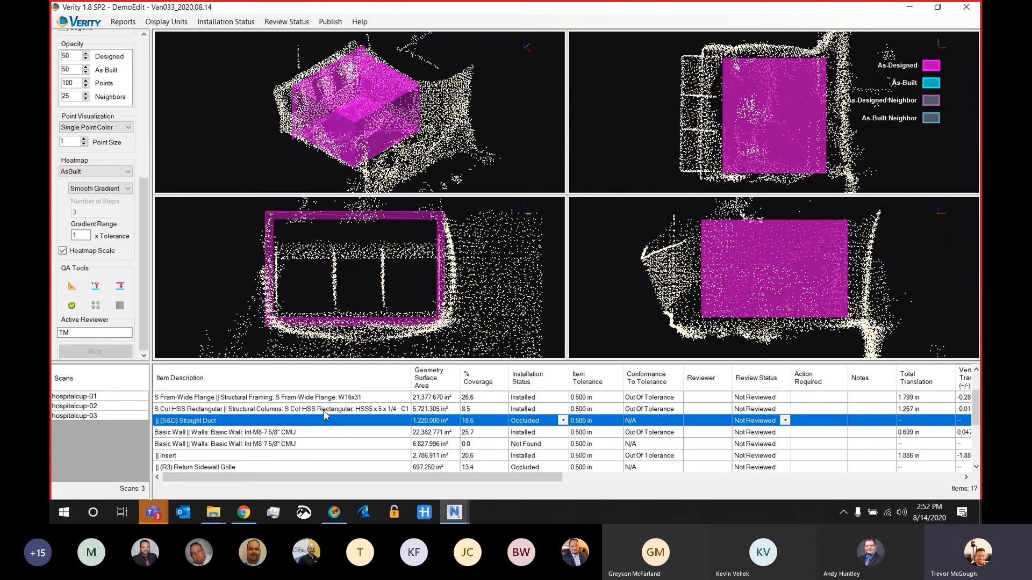
{"action": "left_click", "coordinate": [324, 411]}
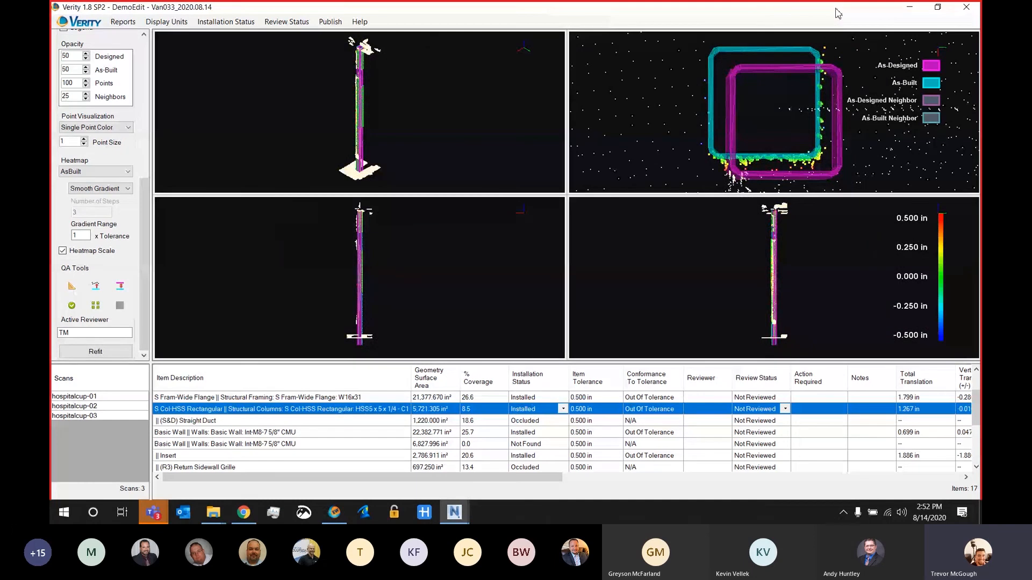
Step: Arrange Verity on the right half of the screen and Navisworks on the left half
{"action": "key", "text": "super+Right"}
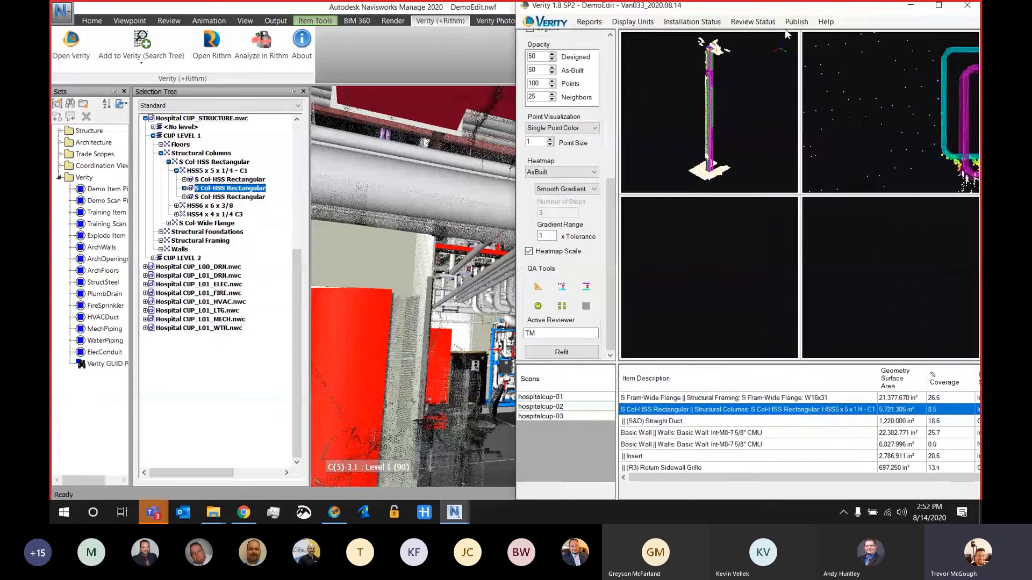
{"action": "left_click", "coordinate": [489, 6]}
{"action": "key", "text": "super+Left"}
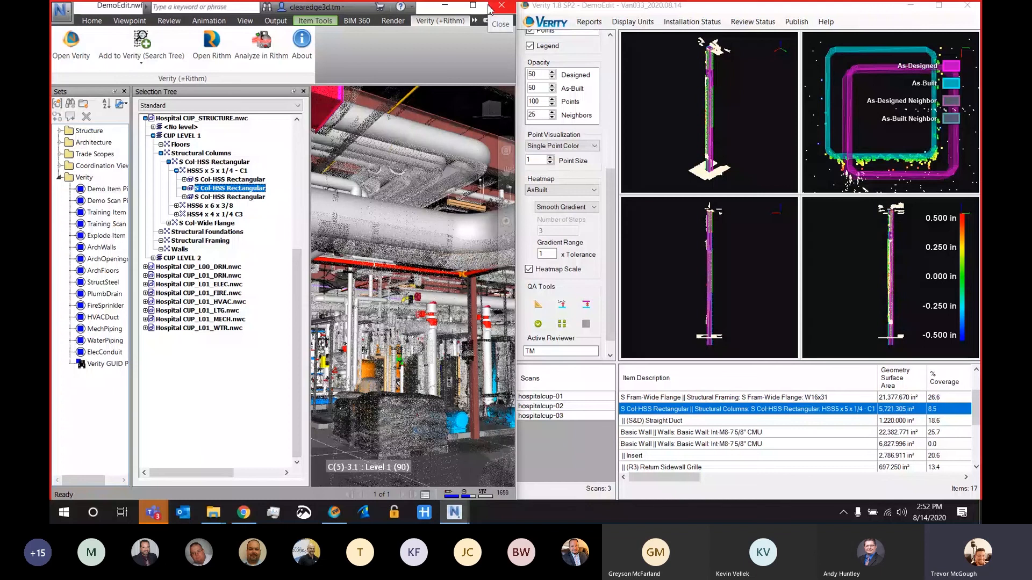
Step: Close the Selection Tree and Sets windows in Navisworks and bring up Verity's host options
{"action": "left_click", "coordinate": [303, 91]}
{"action": "left_click", "coordinate": [125, 92]}
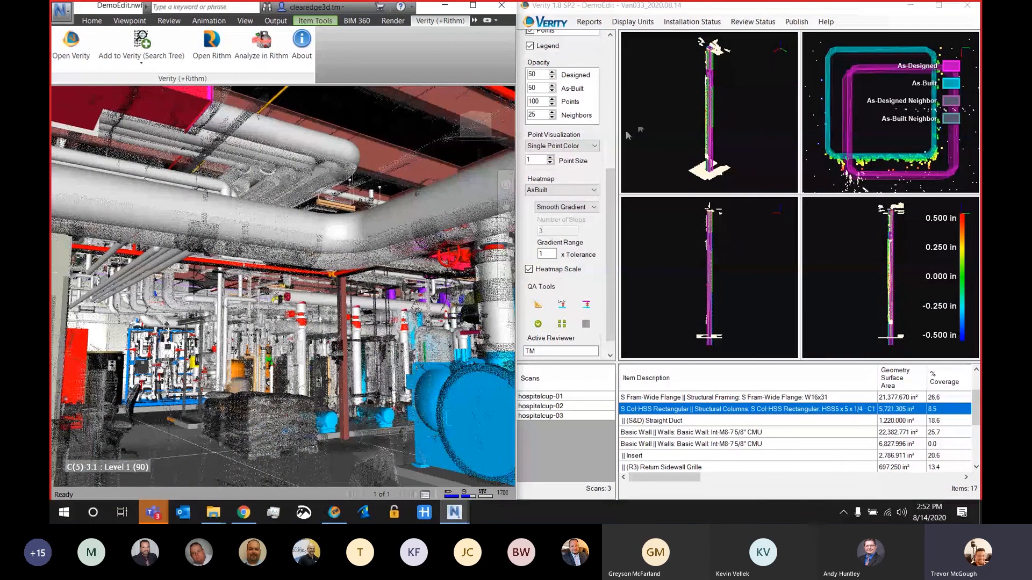
{"action": "left_click_drag", "start_coordinate": [610, 219], "coordinate": [618, 126]}
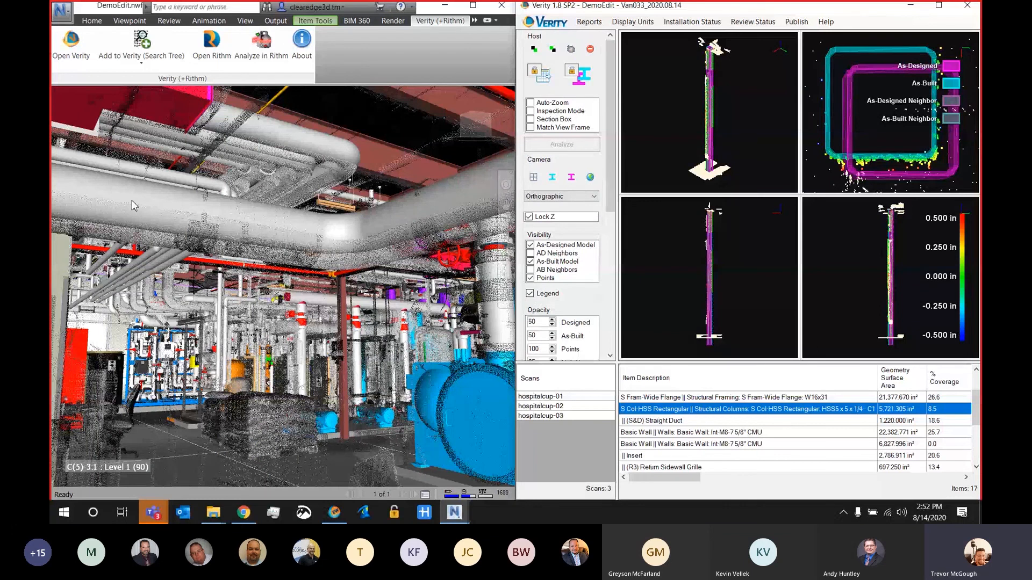
Step: Select the large pipe in the Navisworks view and highlight the matching item in Verity
{"action": "key", "text": "ctrl"}
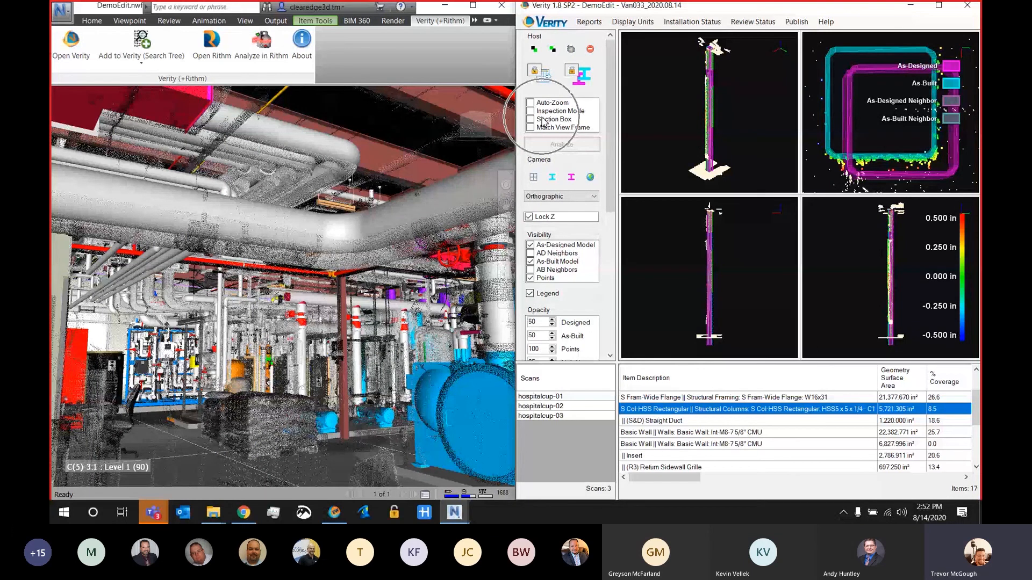
{"action": "left_click", "coordinate": [174, 203]}
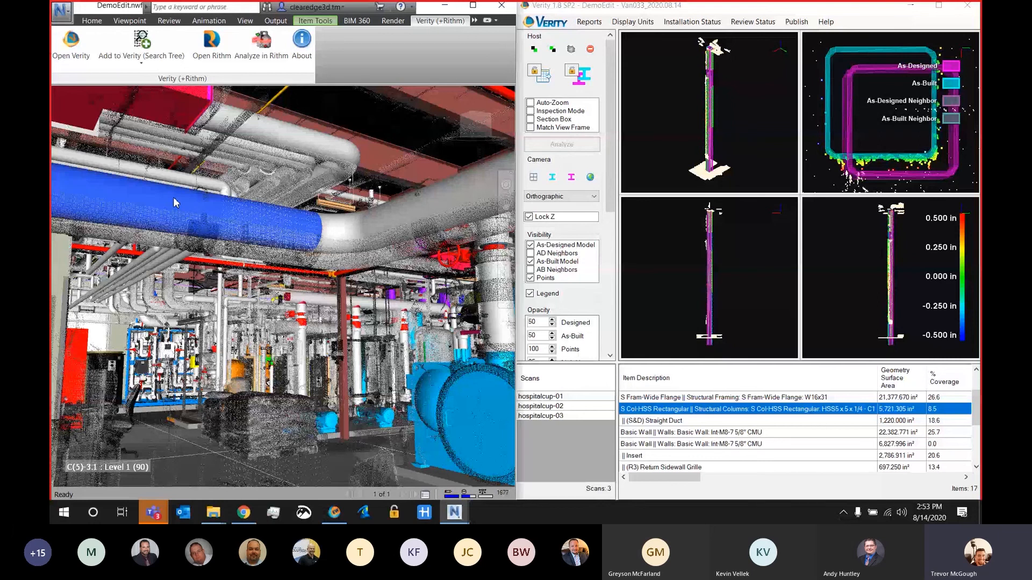
{"action": "left_click", "coordinate": [535, 49]}
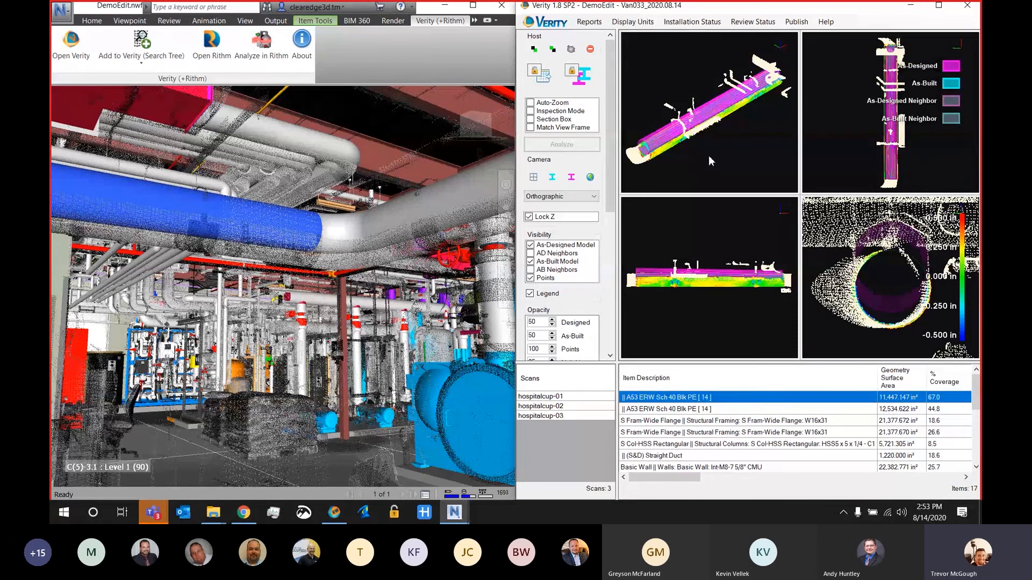
Step: Enable Auto-Zoom and Match View Frame, and orbit the pipe in Verity to steer the Navisworks view with it
{"action": "left_click", "coordinate": [531, 128]}
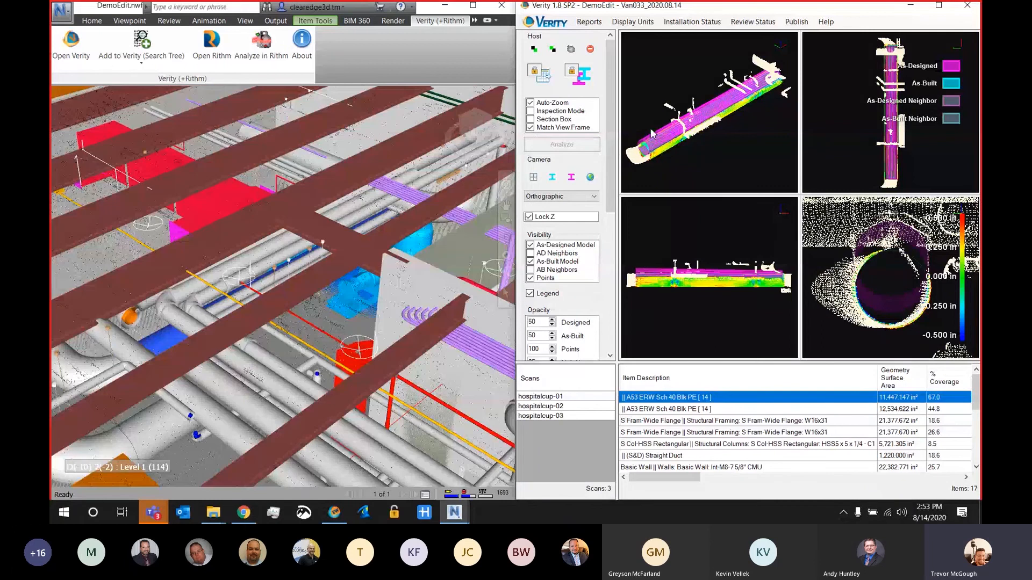
{"action": "left_click_drag", "start_coordinate": [652, 134], "coordinate": [712, 172]}
{"action": "scroll", "coordinate": [706, 136], "scroll_direction": "up", "scroll_amount": 3}
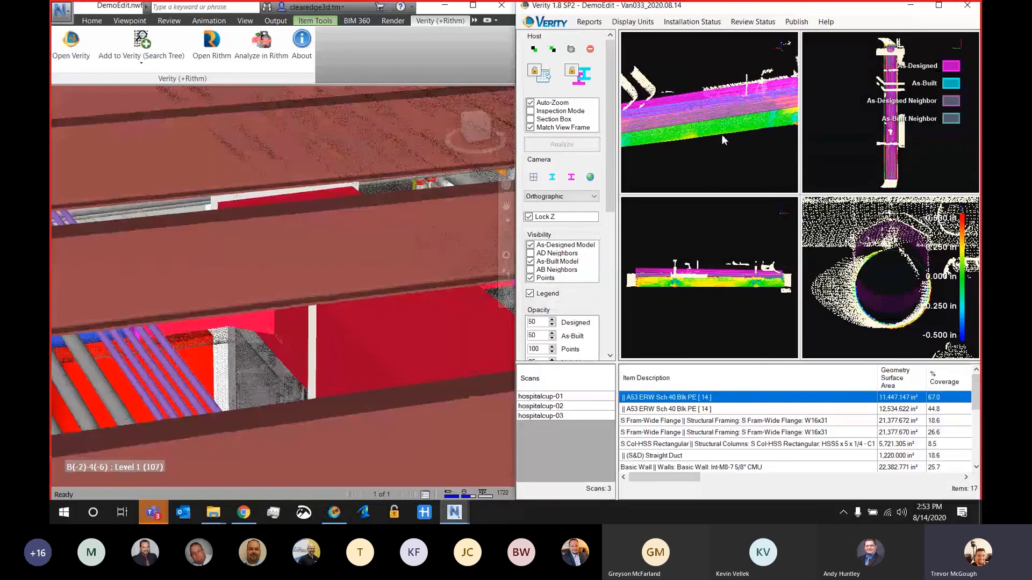
{"action": "scroll", "coordinate": [142, 278], "scroll_direction": "down", "scroll_amount": 2}
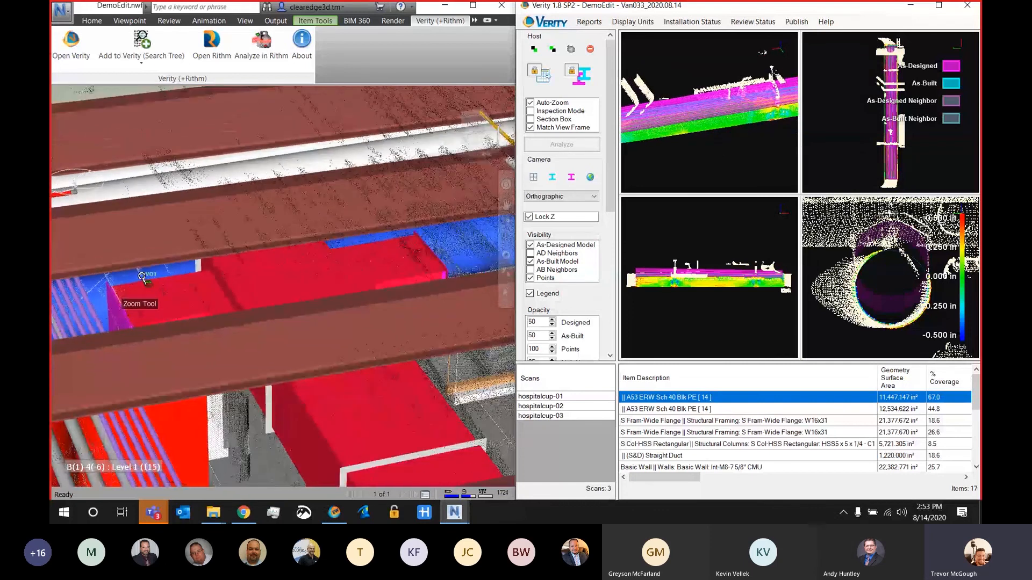
{"action": "scroll", "coordinate": [142, 278], "scroll_direction": "down", "scroll_amount": 2}
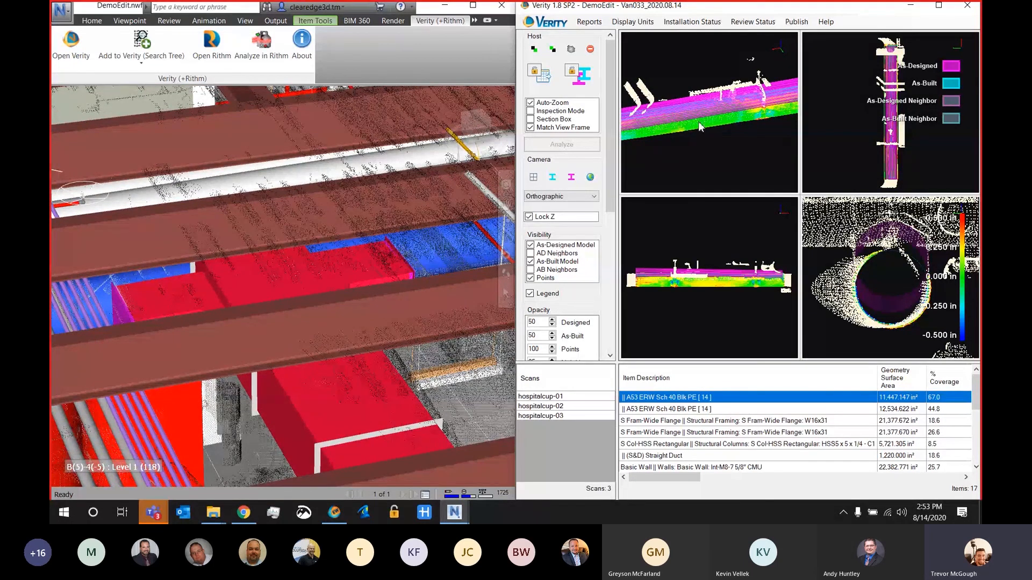
Step: Turn on Inspection Mode to view the pipe through the faded Navisworks model from several angles, and turn it off again
{"action": "left_click", "coordinate": [532, 112]}
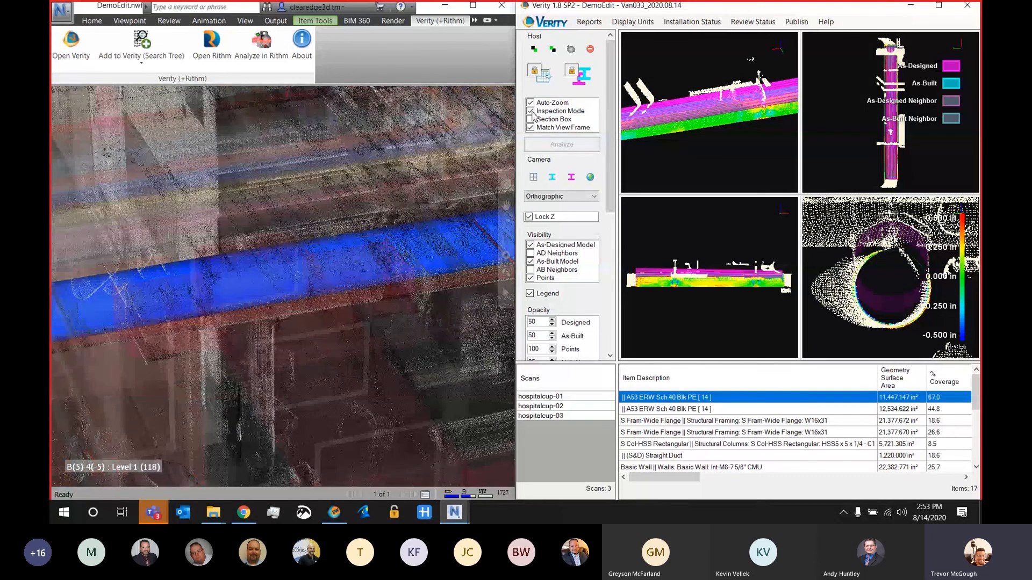
{"action": "scroll", "coordinate": [695, 145], "scroll_direction": "down", "scroll_amount": 3}
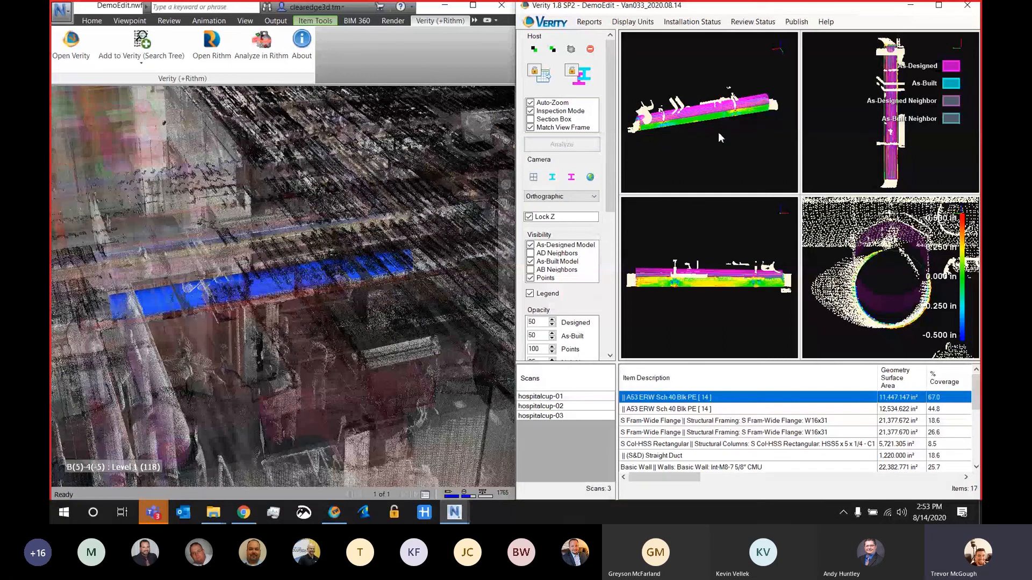
{"action": "left_click_drag", "start_coordinate": [719, 131], "coordinate": [677, 120]}
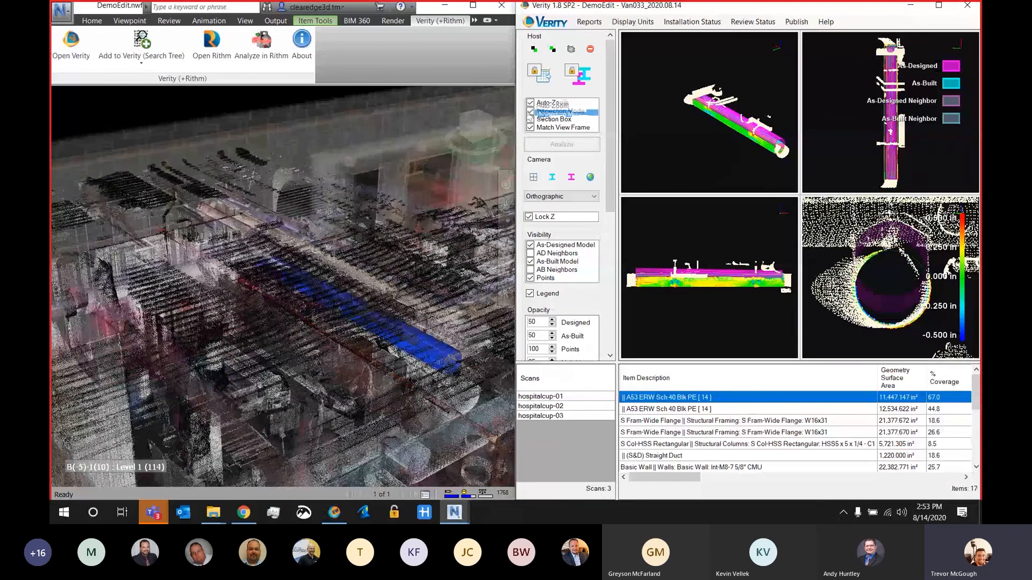
{"action": "left_click", "coordinate": [530, 111]}
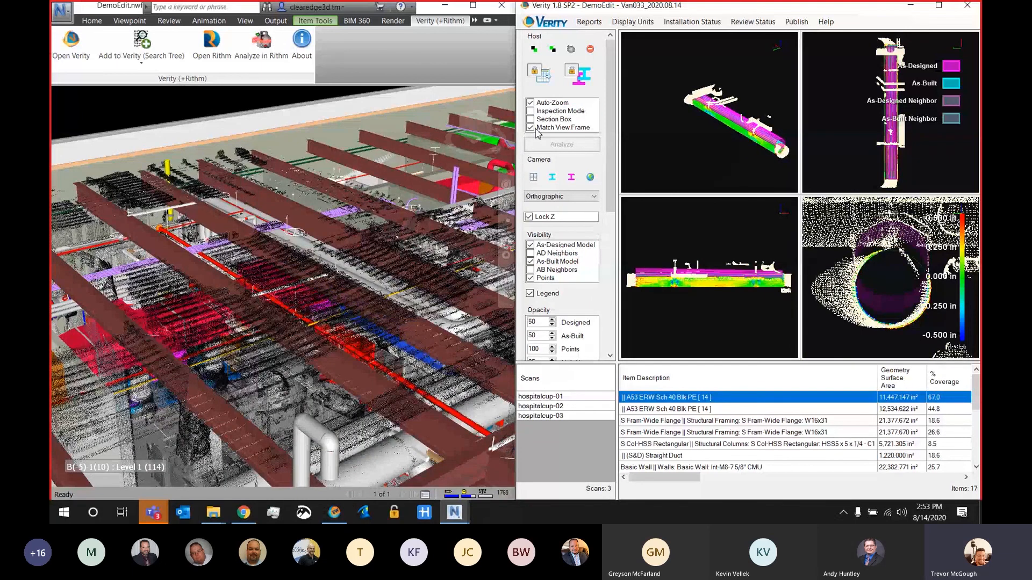
Step: Isolate the pipe in Navisworks with Verity's Section Box, inspect it against the scan from both sides, and remove the box
{"action": "left_click", "coordinate": [531, 119]}
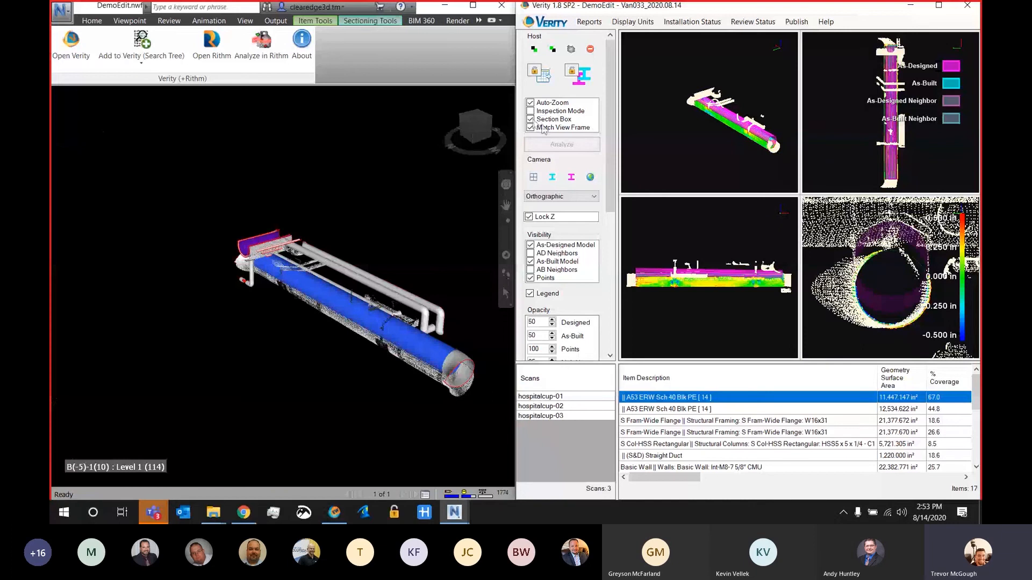
{"action": "middle_click_drag", "start_coordinate": [338, 319], "coordinate": [372, 298], "text": "shift"}
{"action": "middle_click_drag", "start_coordinate": [263, 319], "coordinate": [390, 287]}
{"action": "scroll", "coordinate": [334, 322], "scroll_direction": "up", "scroll_amount": 2}
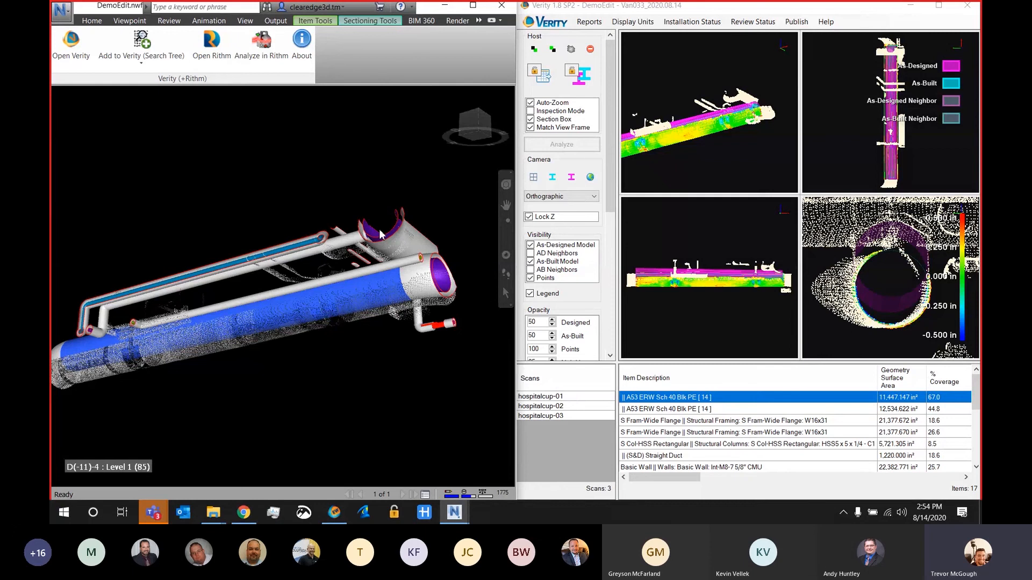
{"action": "left_click", "coordinate": [530, 119]}
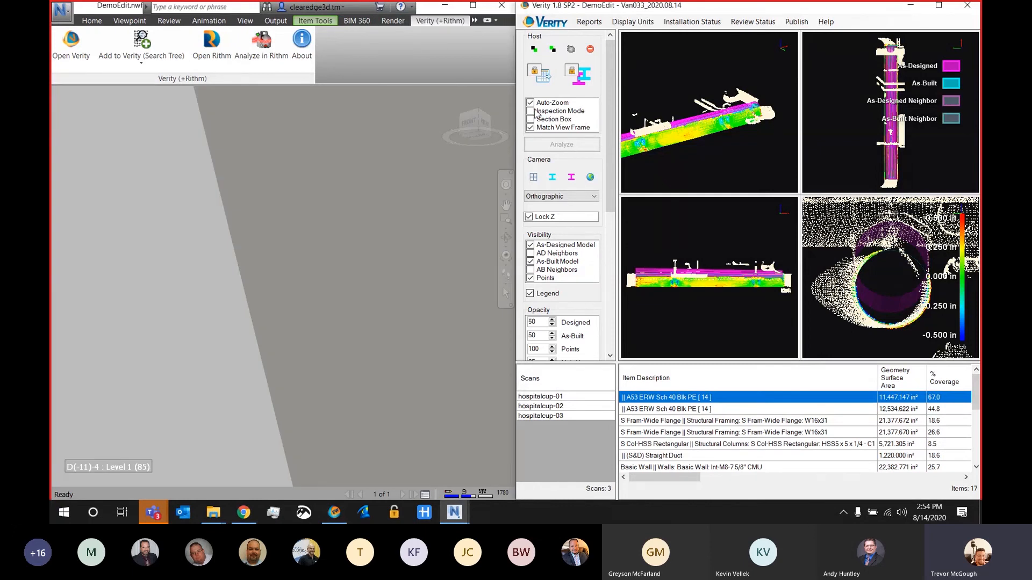
Step: Briefly show the pipe in Inspection Mode again, and switch off Inspection Mode, Auto-Zoom and Match View Frame
{"action": "left_click", "coordinate": [530, 112]}
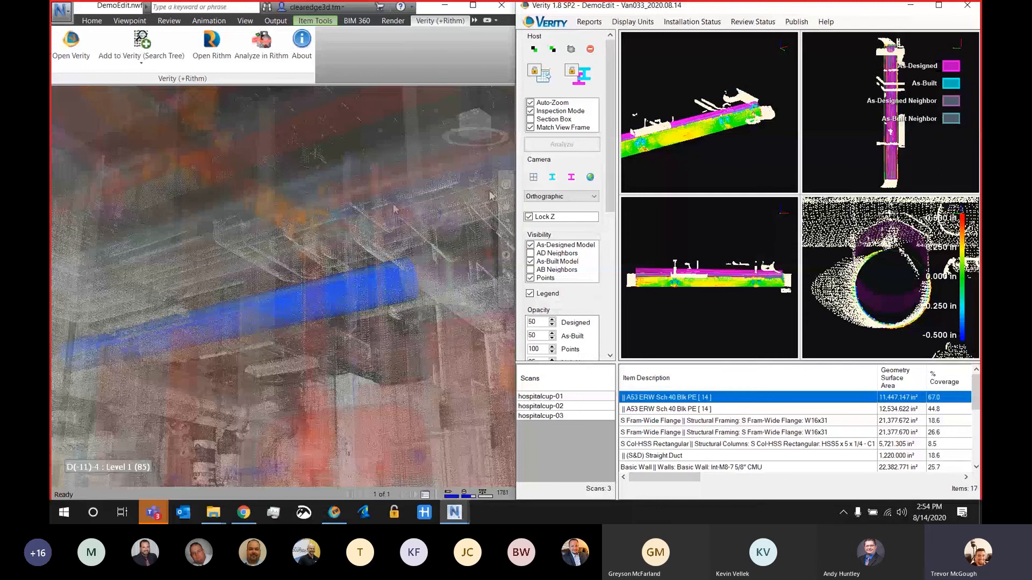
{"action": "left_click", "coordinate": [531, 112]}
{"action": "left_click", "coordinate": [530, 127]}
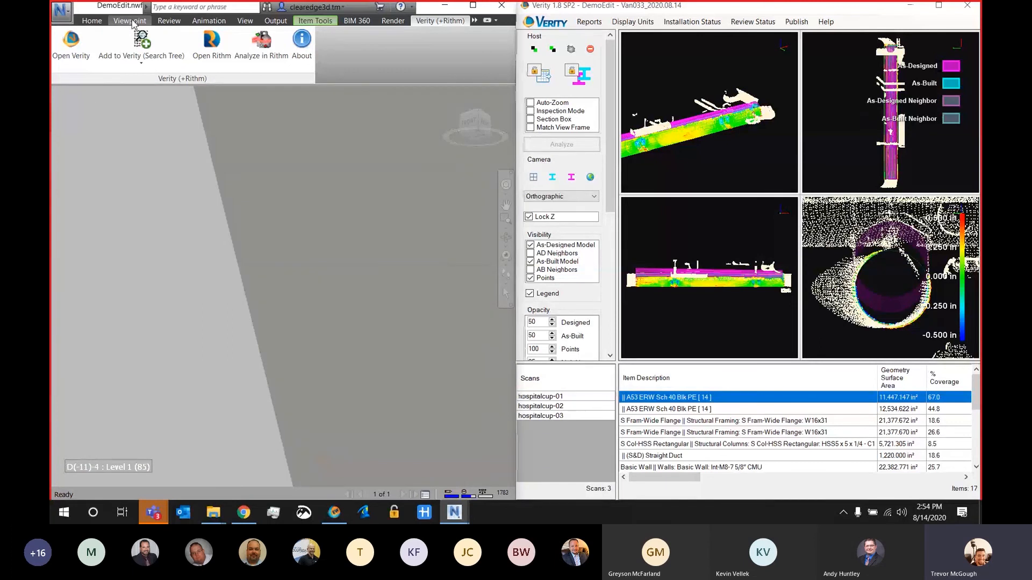
Step: Restore the saved Start viewpoint in Navisworks and move in on the selected pipe
{"action": "left_click", "coordinate": [129, 21]}
{"action": "left_click", "coordinate": [161, 46]}
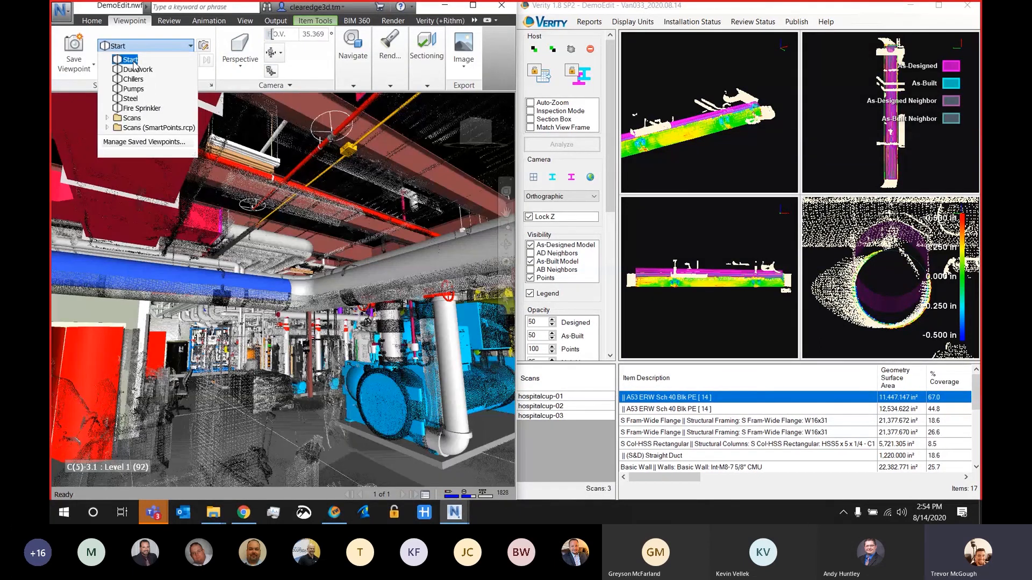
{"action": "left_click", "coordinate": [130, 61]}
{"action": "scroll", "coordinate": [245, 287], "scroll_direction": "up", "scroll_amount": 3}
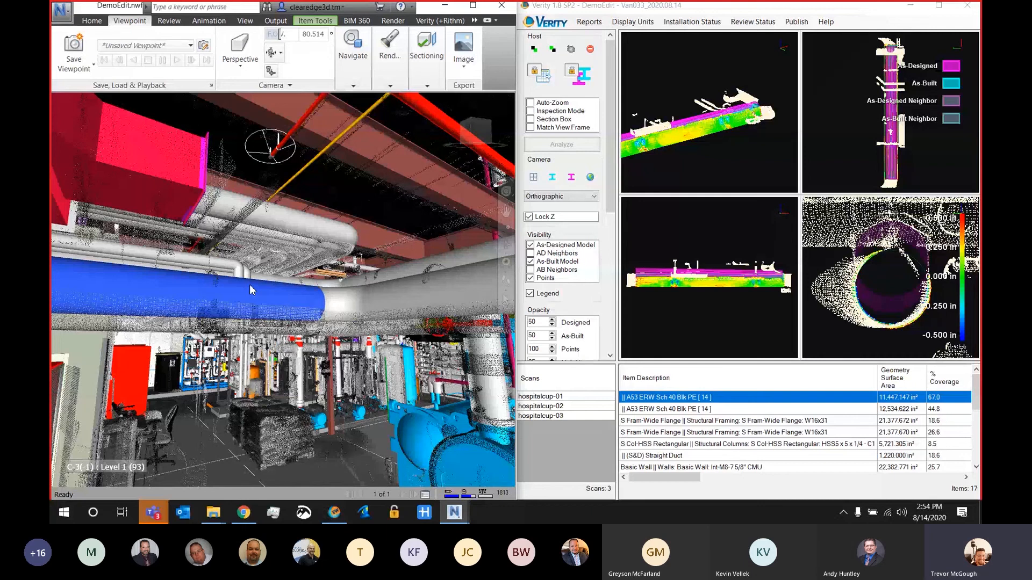
Step: Export Verity's analysis values to the pipe's Navisworks properties, lock property export on for automatic updates, and close the properties display
{"action": "left_click", "coordinate": [93, 20]}
{"action": "left_click", "coordinate": [330, 67]}
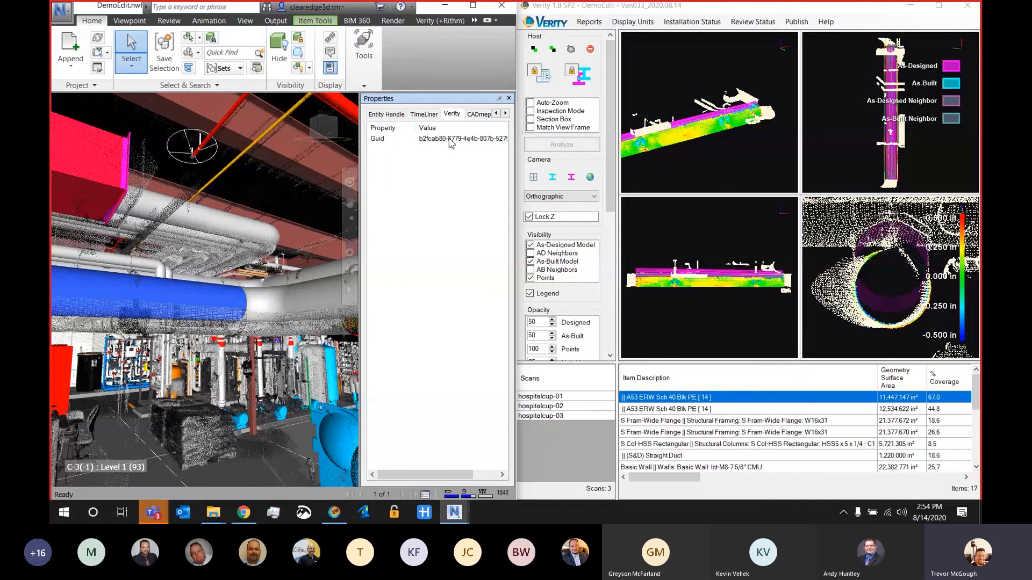
{"action": "left_click", "coordinate": [545, 89]}
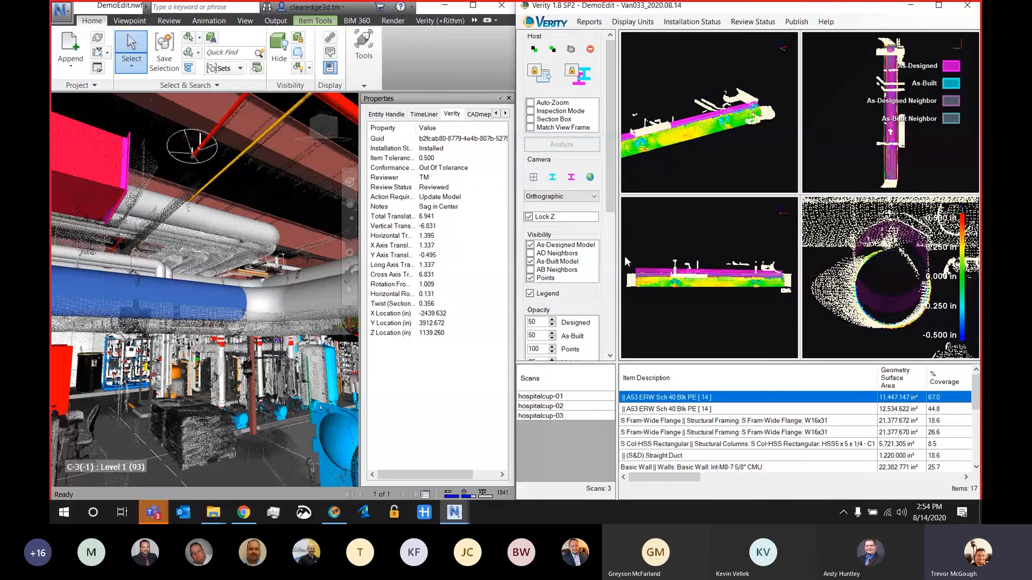
{"action": "left_click", "coordinate": [536, 77]}
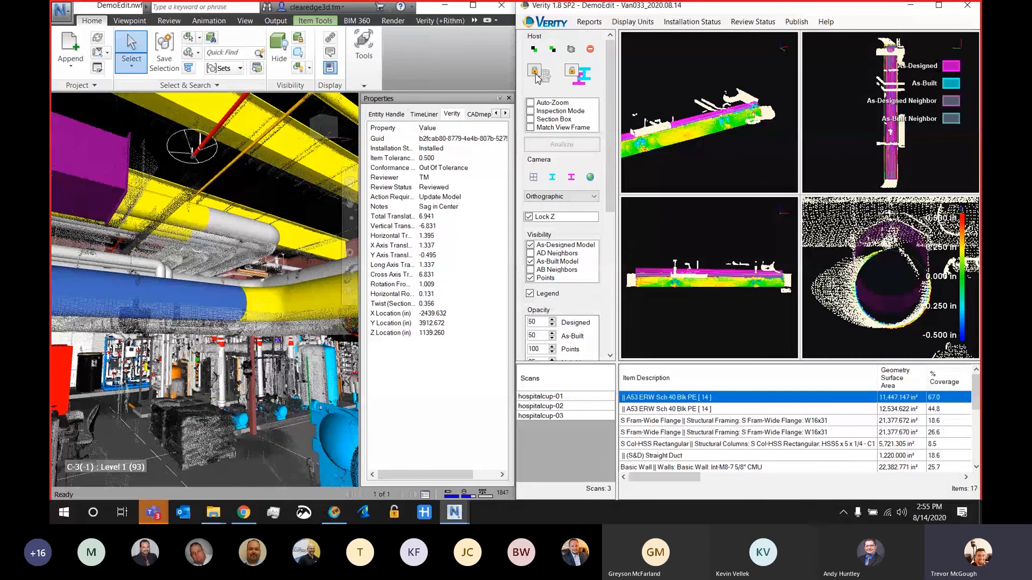
{"action": "left_click", "coordinate": [509, 98]}
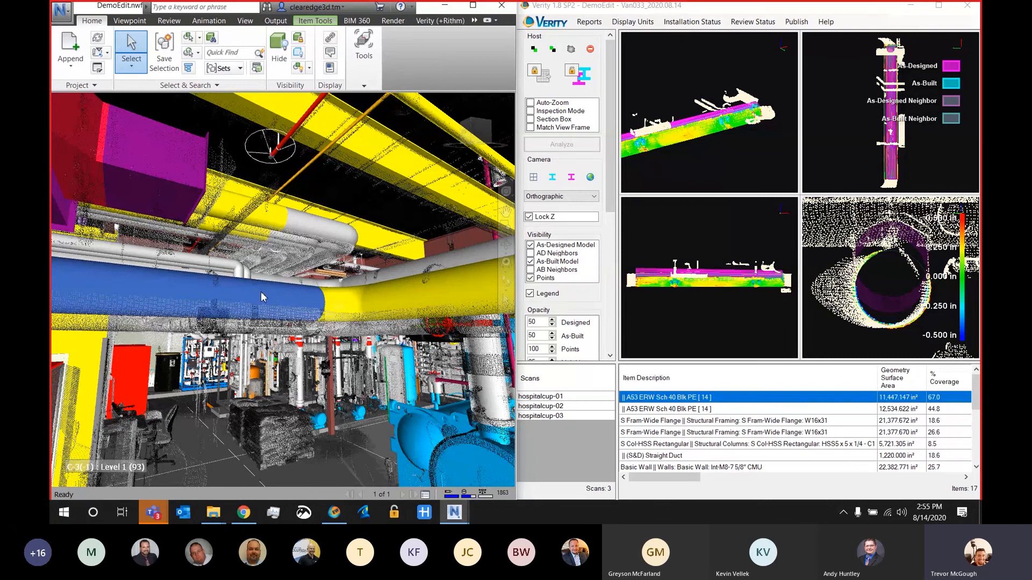
Step: Move the pipe to its as-built position in the Navisworks model and lock that position update on
{"action": "key", "text": "ctrl"}
{"action": "left_click", "coordinate": [586, 85]}
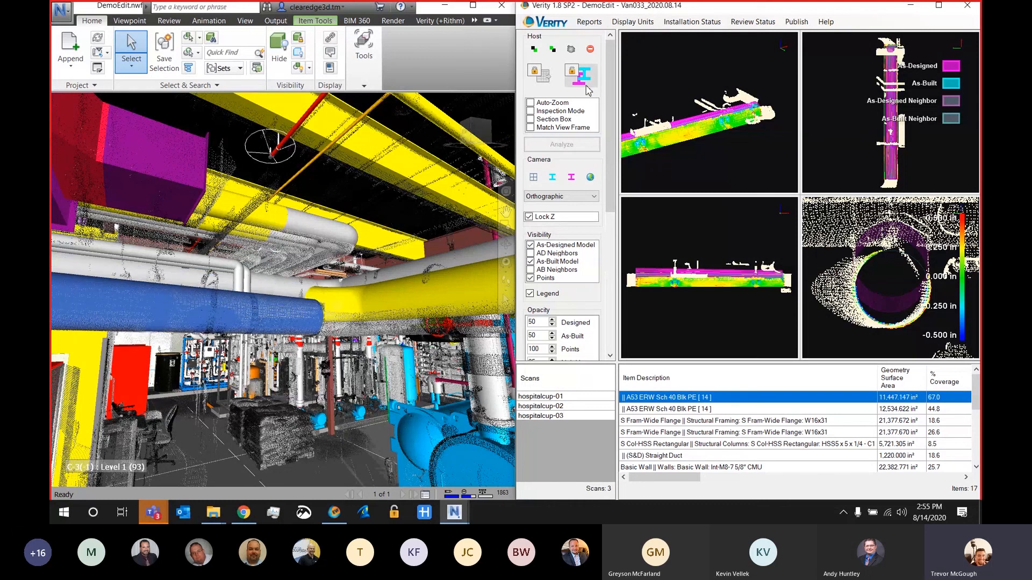
{"action": "scroll", "coordinate": [306, 314], "scroll_direction": "up", "scroll_amount": 5}
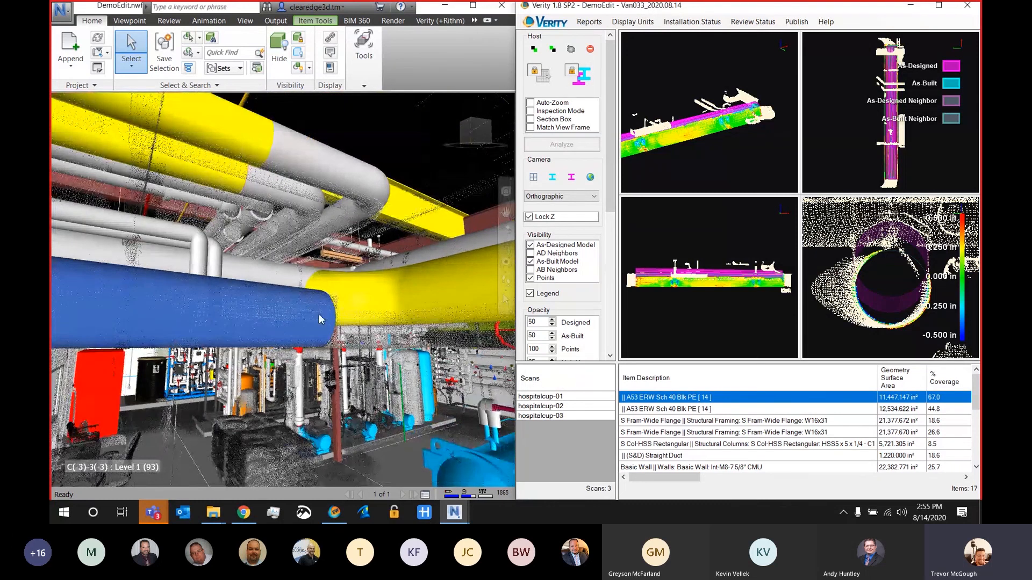
{"action": "scroll", "coordinate": [321, 317], "scroll_direction": "down", "scroll_amount": 2}
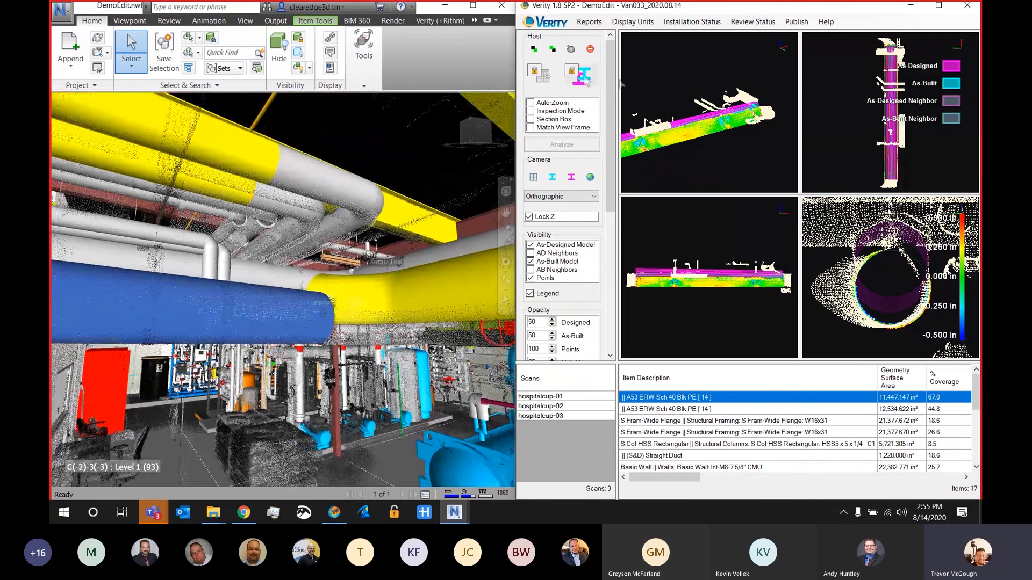
{"action": "left_click", "coordinate": [574, 74]}
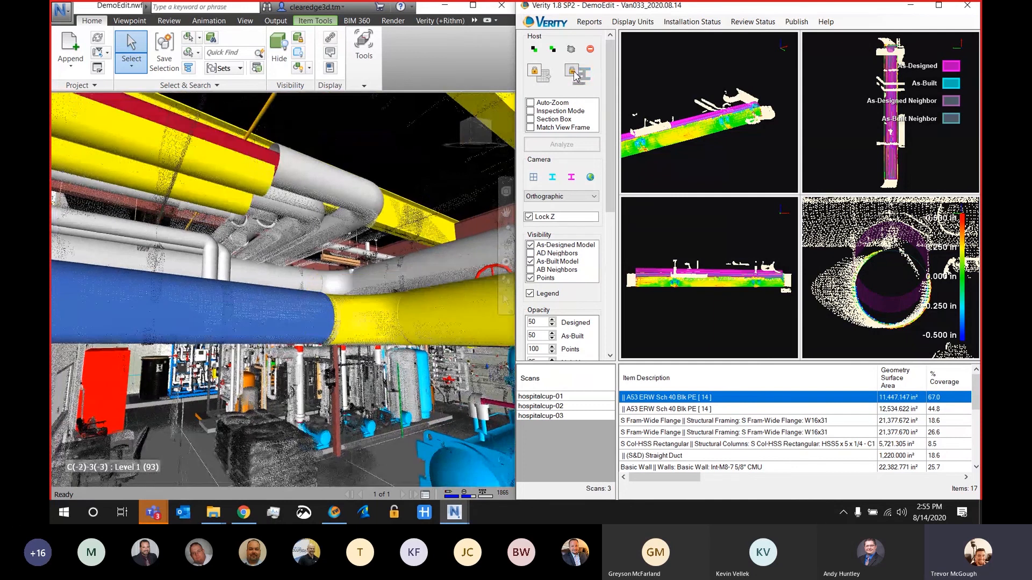
Step: Nudge the pipe's as-built model slightly in Verity's side view, and clear the table selection
{"action": "scroll", "coordinate": [463, 272], "scroll_direction": "down", "scroll_amount": 3}
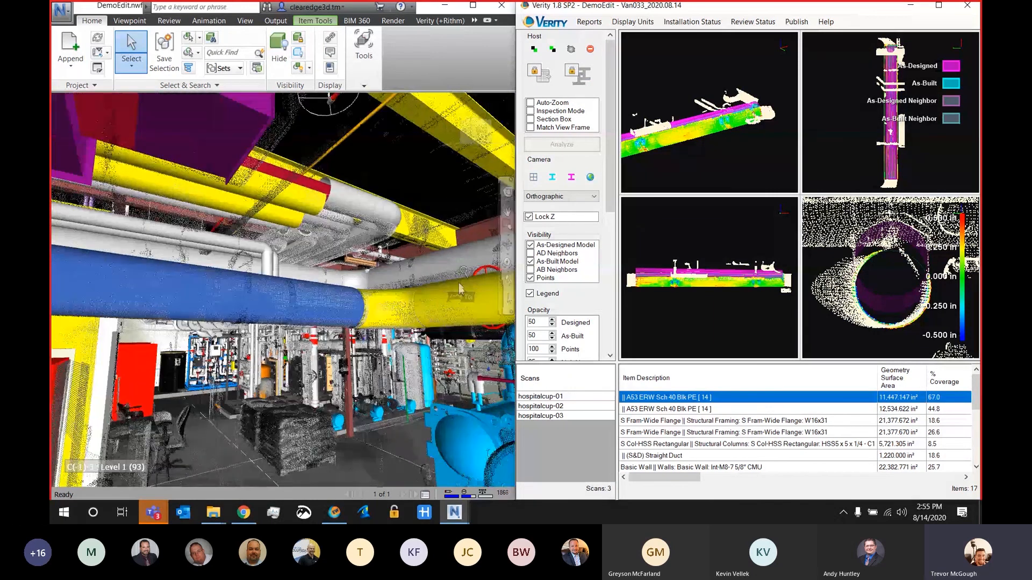
{"action": "scroll", "coordinate": [458, 287], "scroll_direction": "down", "scroll_amount": 2}
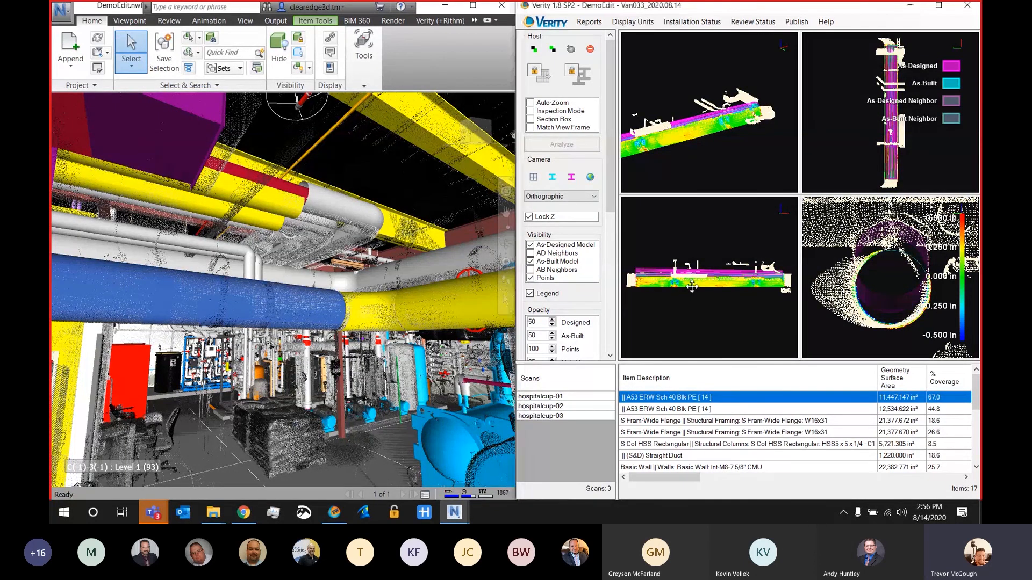
{"action": "mouse_move", "coordinate": [692, 286]}
{"action": "left_mouse_down"}
{"action": "mouse_move", "coordinate": [692, 276]}
{"action": "mouse_move", "coordinate": [691, 286]}
{"action": "left_mouse_up"}
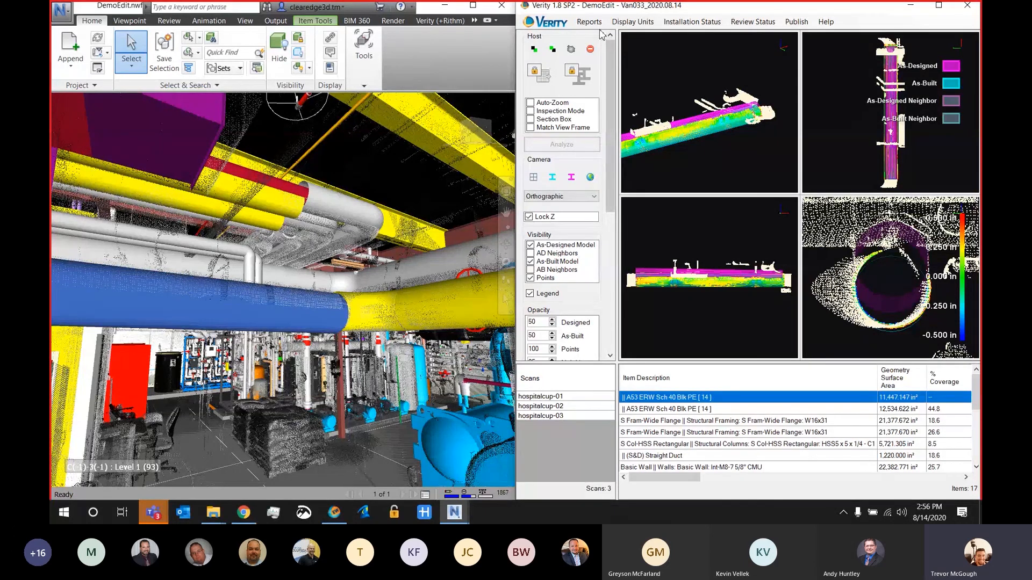
{"action": "left_click", "coordinate": [697, 164]}
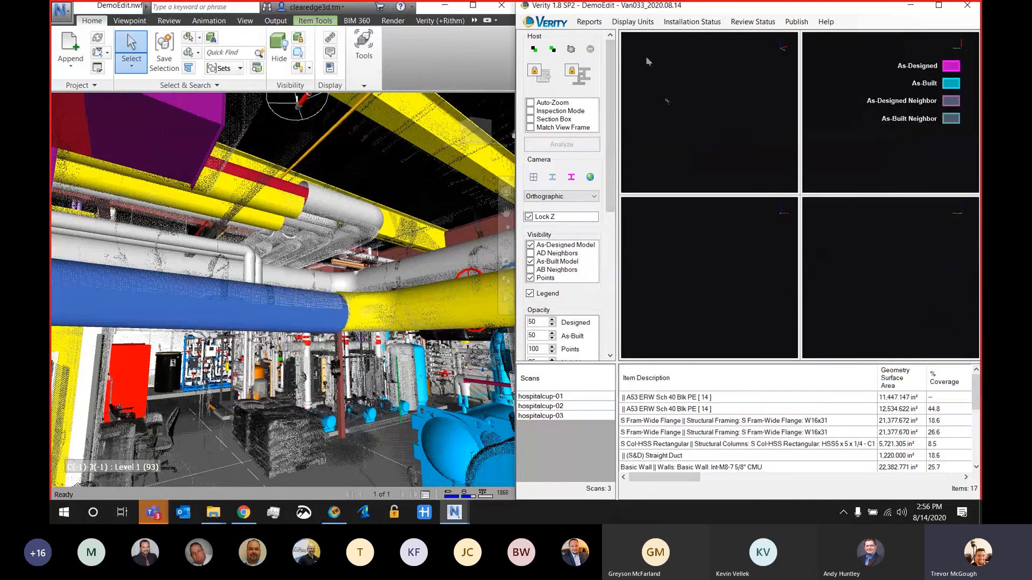
Step: Export an HTML Table + Items report for all table items to the Desktop as HTML_TableWithItems, replacing the existing file
{"action": "left_click", "coordinate": [588, 24]}
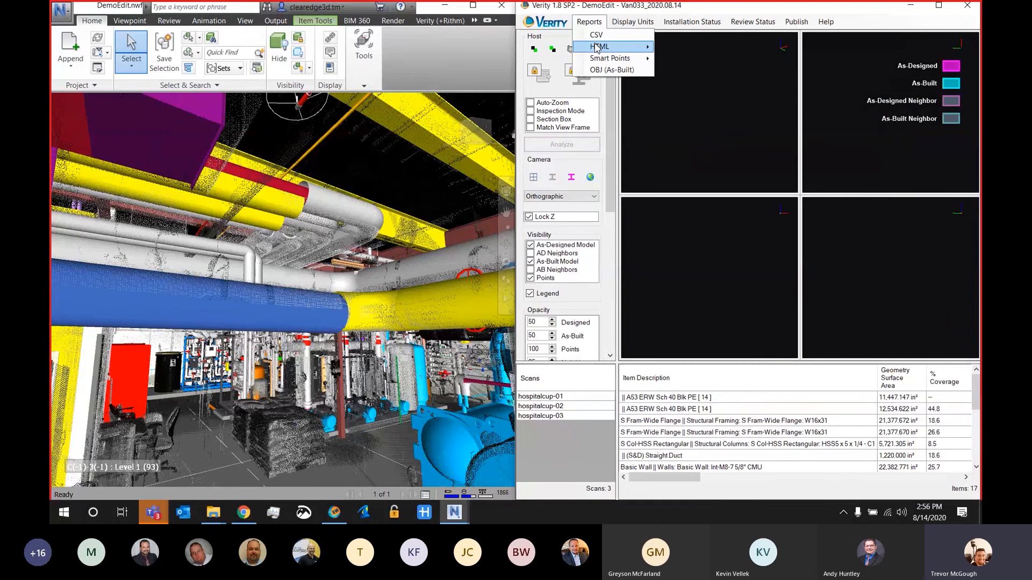
{"action": "mouse_move", "coordinate": [597, 47]}
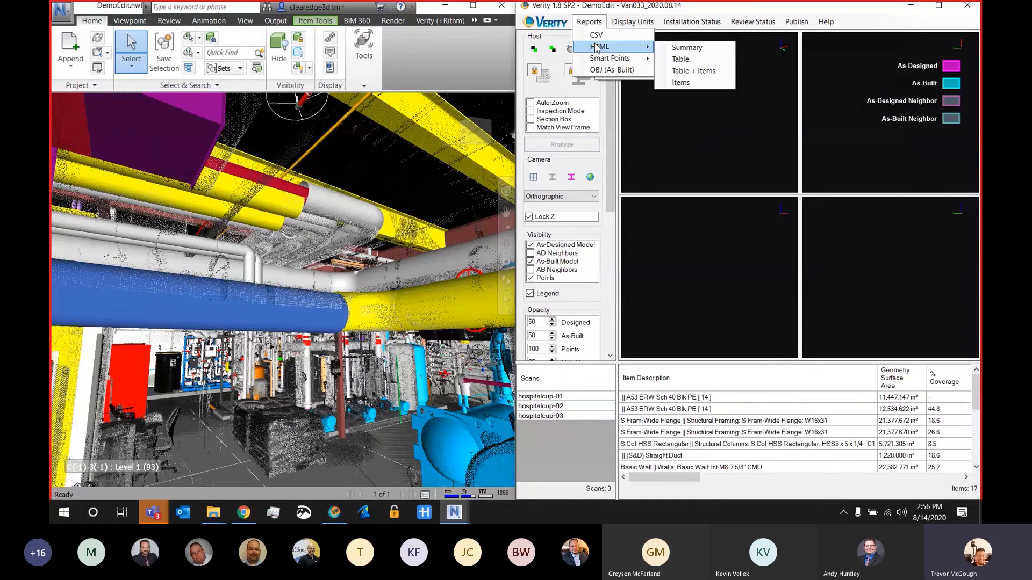
{"action": "left_click", "coordinate": [698, 71]}
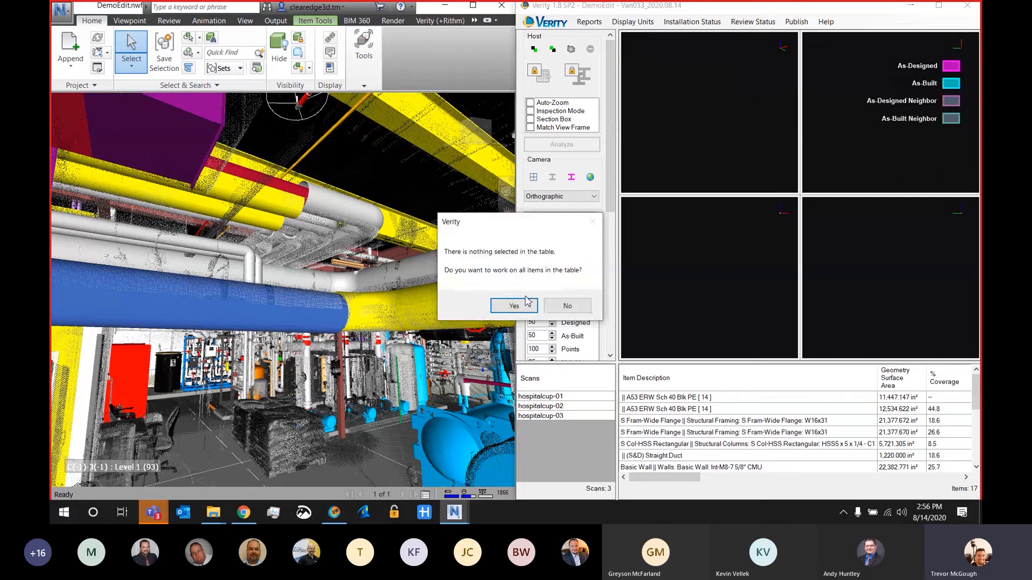
{"action": "left_click", "coordinate": [513, 306]}
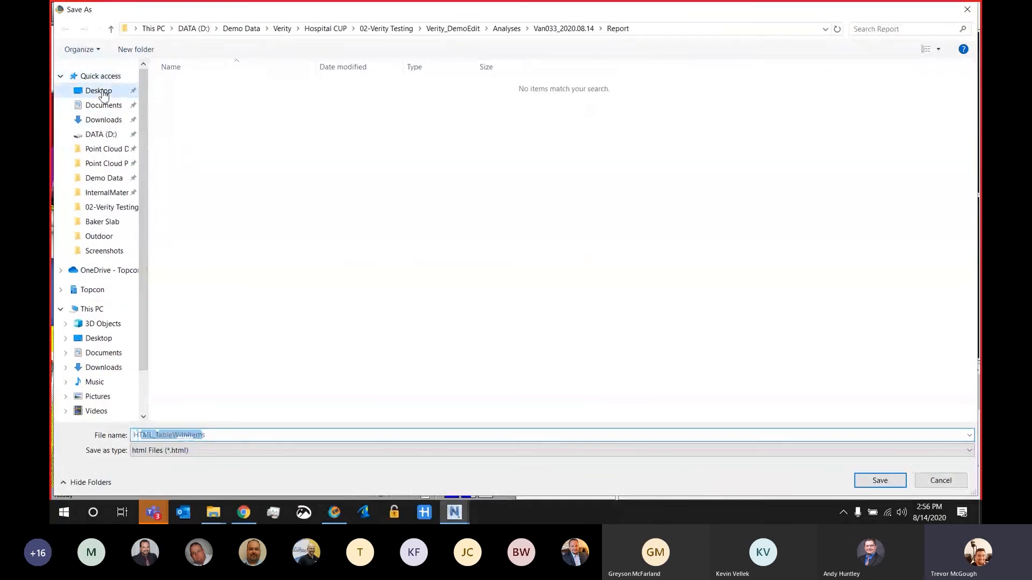
{"action": "left_click", "coordinate": [103, 92]}
{"action": "left_click", "coordinate": [901, 486]}
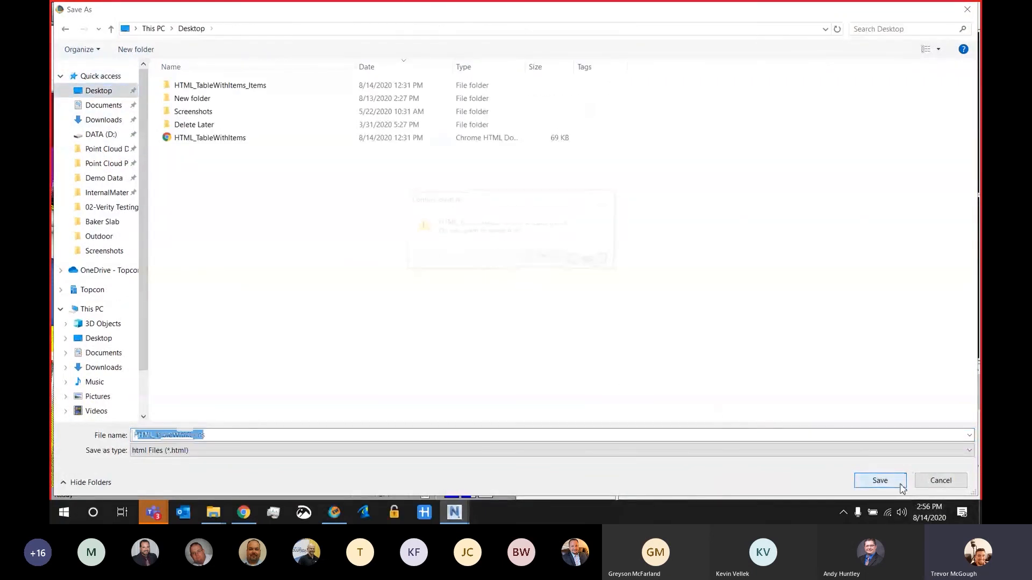
{"action": "left_click", "coordinate": [546, 257]}
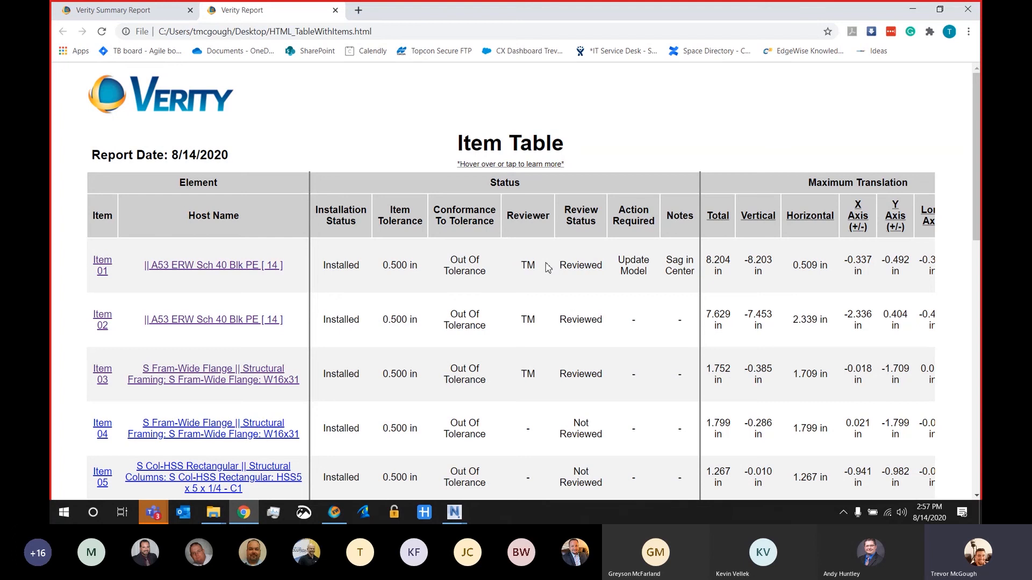
Step: Examine Item 01's page in the HTML report for its notes, review status, view images and translation values, and minimize the browser
{"action": "left_click", "coordinate": [218, 268]}
{"action": "scroll", "coordinate": [586, 320], "scroll_direction": "down", "scroll_amount": 3}
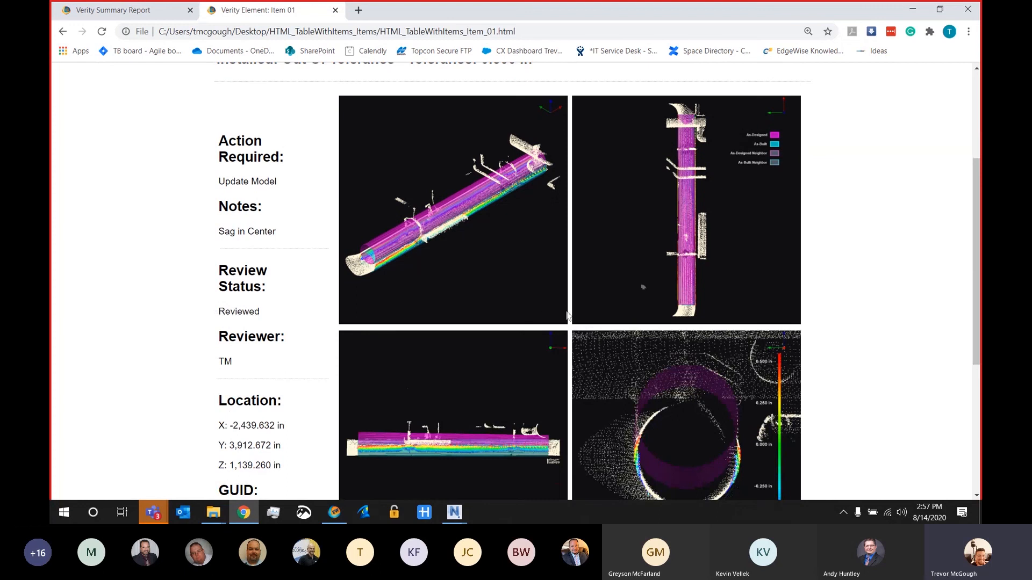
{"action": "scroll", "coordinate": [666, 322], "scroll_direction": "down", "scroll_amount": 2}
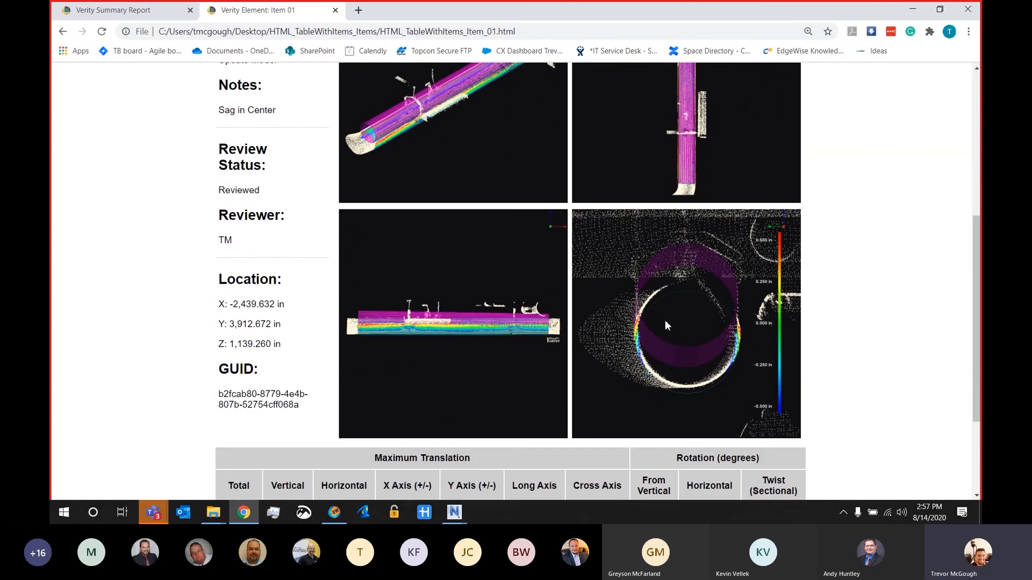
{"action": "scroll", "coordinate": [665, 320], "scroll_direction": "up", "scroll_amount": 3}
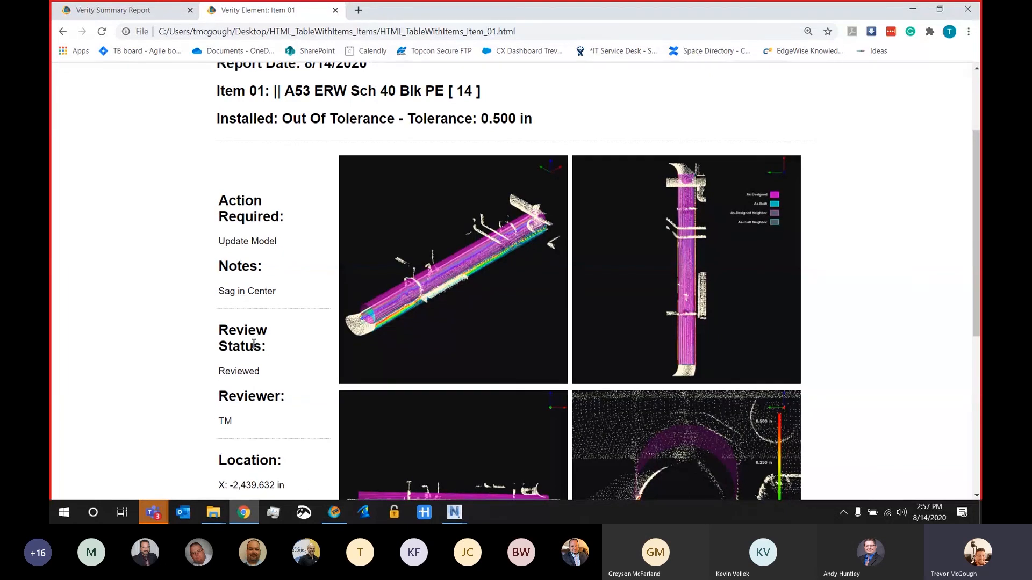
{"action": "scroll", "coordinate": [254, 344], "scroll_direction": "down", "scroll_amount": 5}
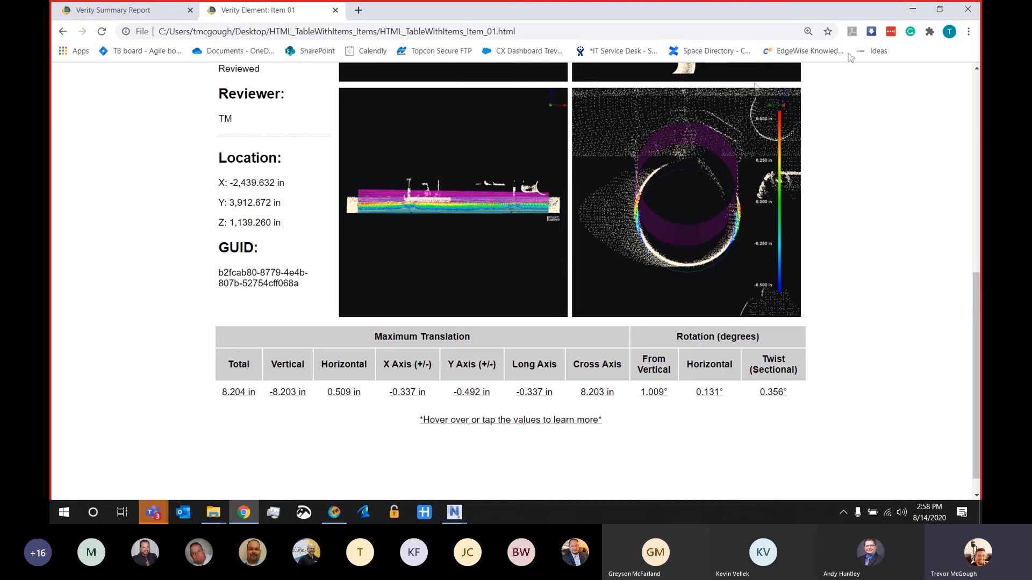
{"action": "left_click", "coordinate": [910, 10]}
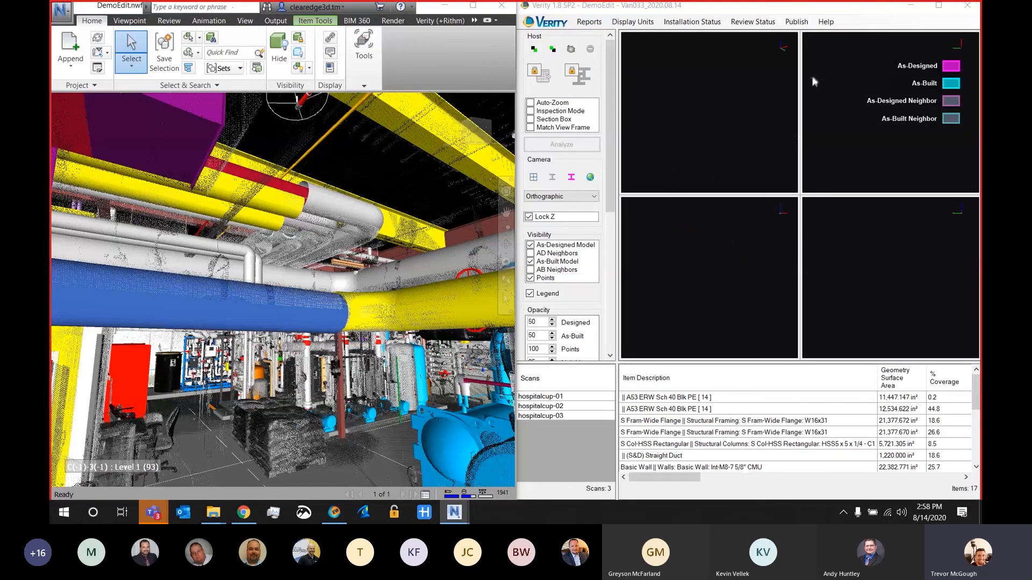
{"action": "left_click", "coordinate": [589, 21]}
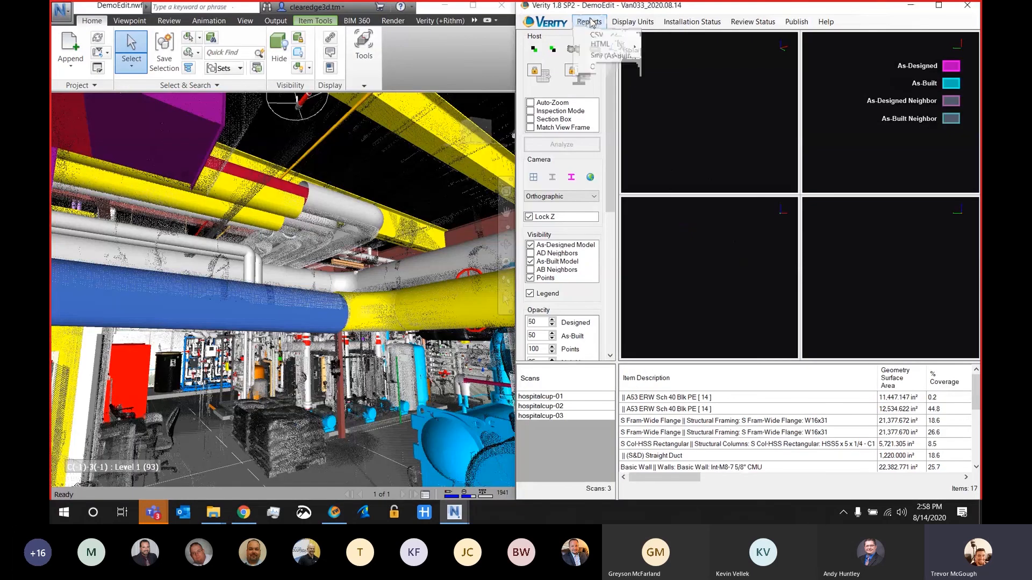
{"action": "mouse_move", "coordinate": [594, 63]}
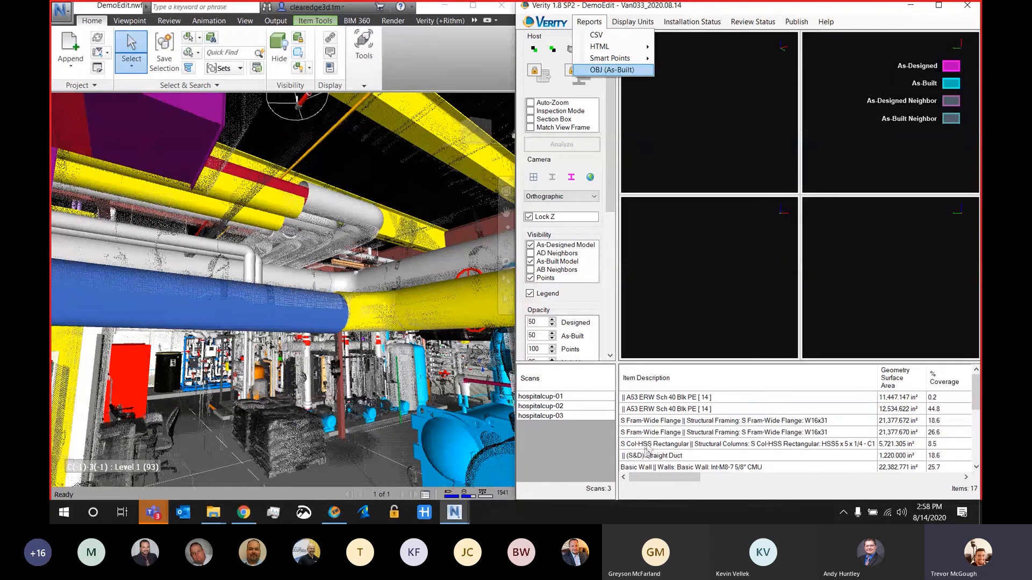
{"action": "left_click", "coordinate": [689, 309]}
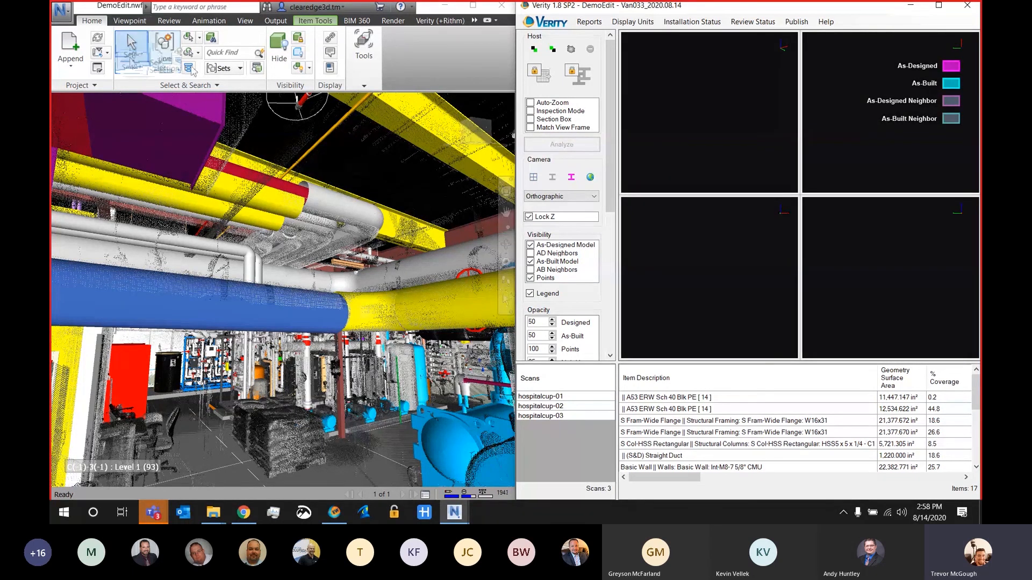
Step: Append SmartPoints.nwc from the Verity_DemoEdit folder to the Navisworks model
{"action": "left_click", "coordinate": [83, 49]}
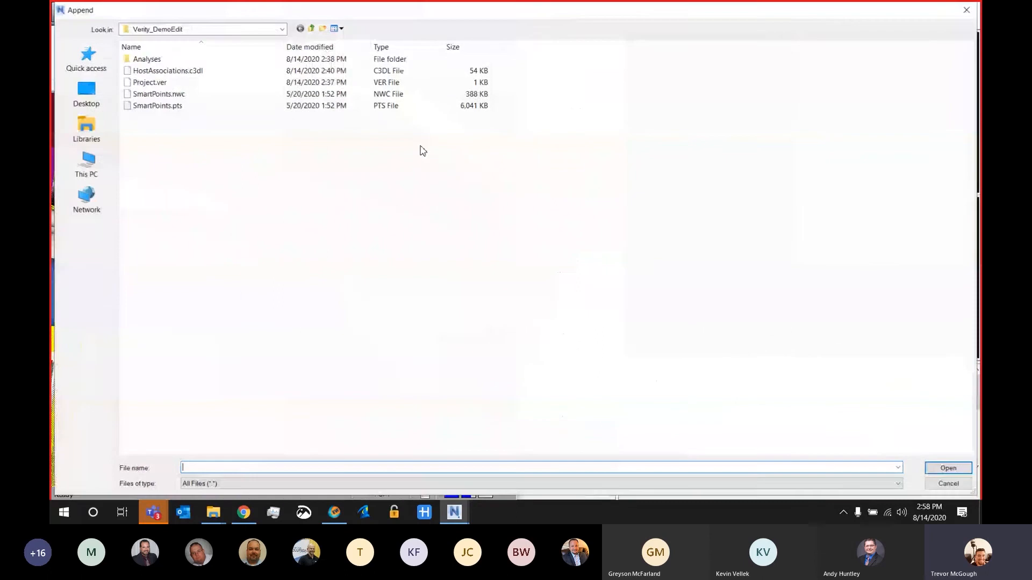
{"action": "left_click", "coordinate": [161, 94]}
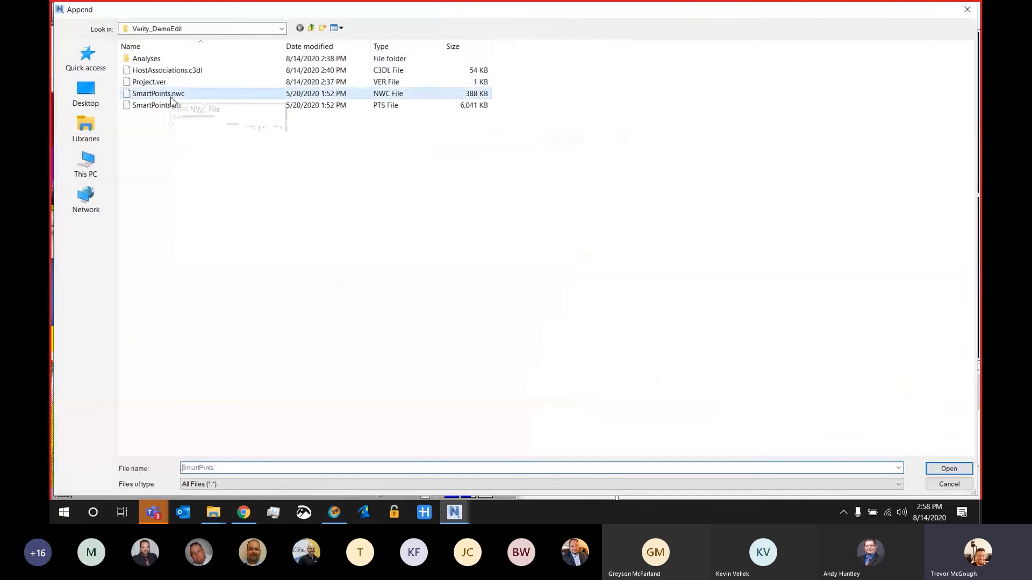
{"action": "left_click", "coordinate": [949, 468]}
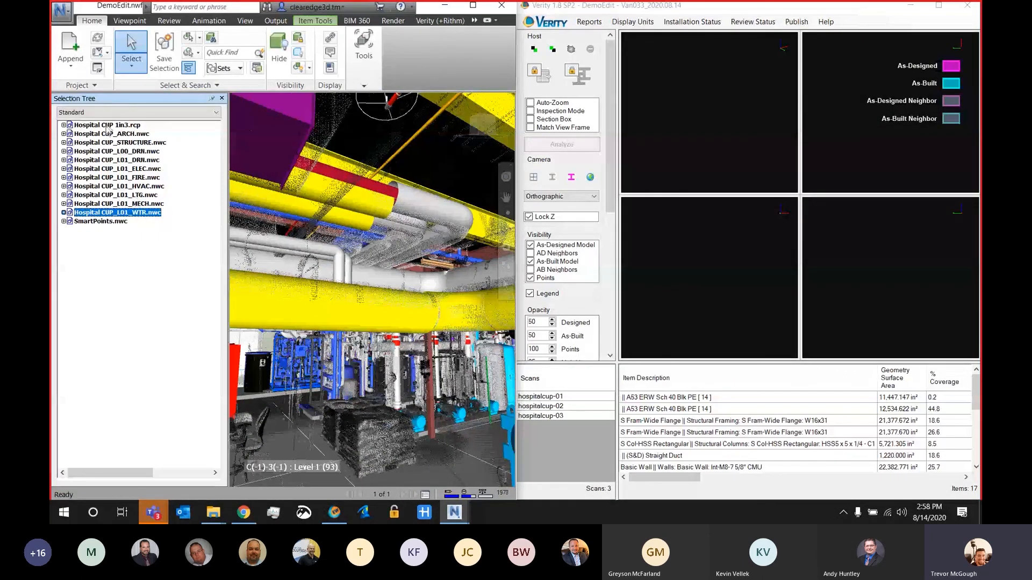
Step: Hide the Hospital CUP 1in3.rcp scan and all Hospital CUP model files in Navisworks so only the SmartPoints remain
{"action": "left_click", "coordinate": [110, 143], "text": "shift"}
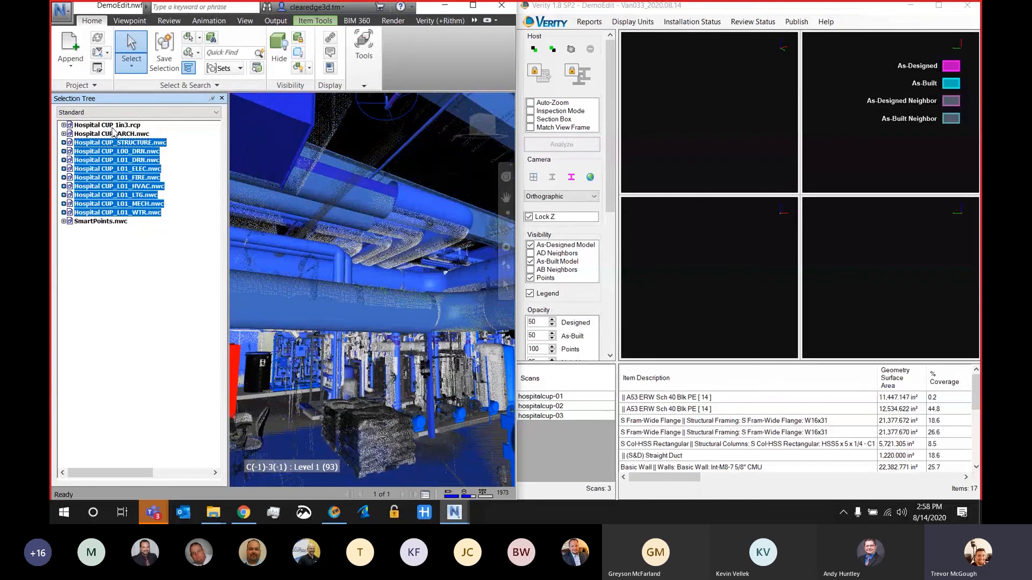
{"action": "left_click", "coordinate": [110, 125]}
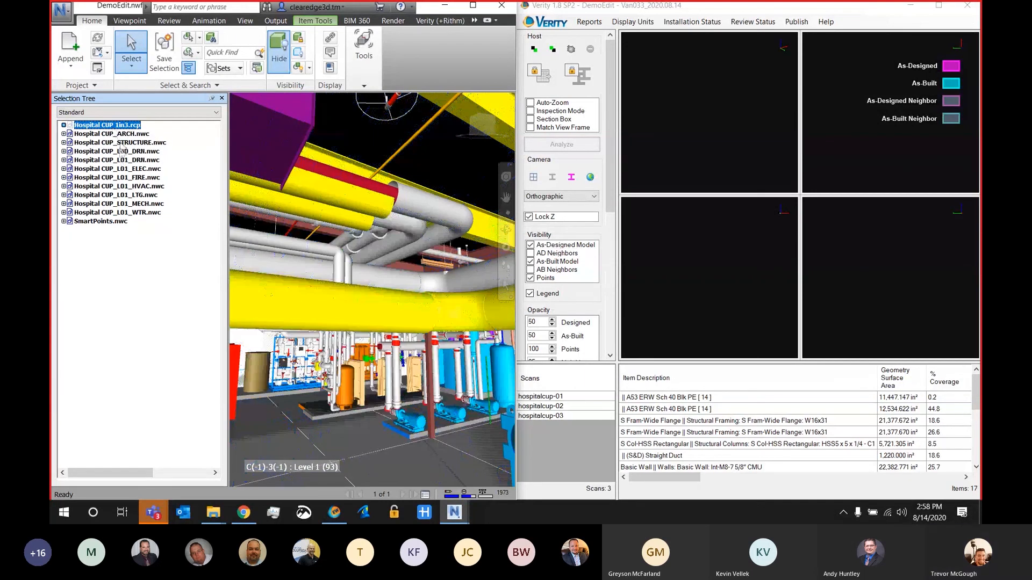
{"action": "left_click", "coordinate": [124, 134]}
{"action": "left_click", "coordinate": [139, 213], "text": "shift"}
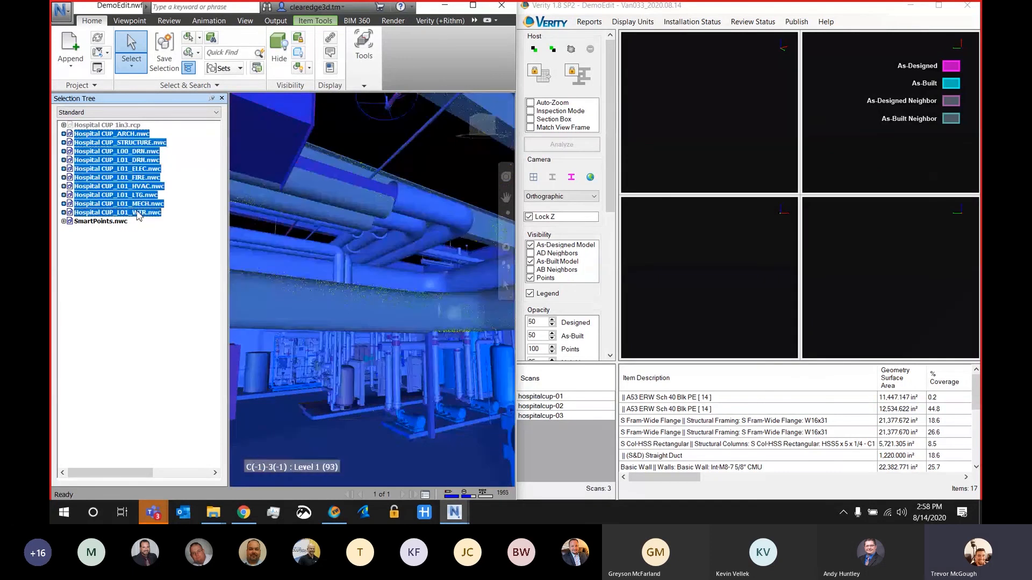
{"action": "key", "text": "ctrl+h"}
{"action": "left_click", "coordinate": [221, 99]}
{"action": "left_click", "coordinate": [294, 368]}
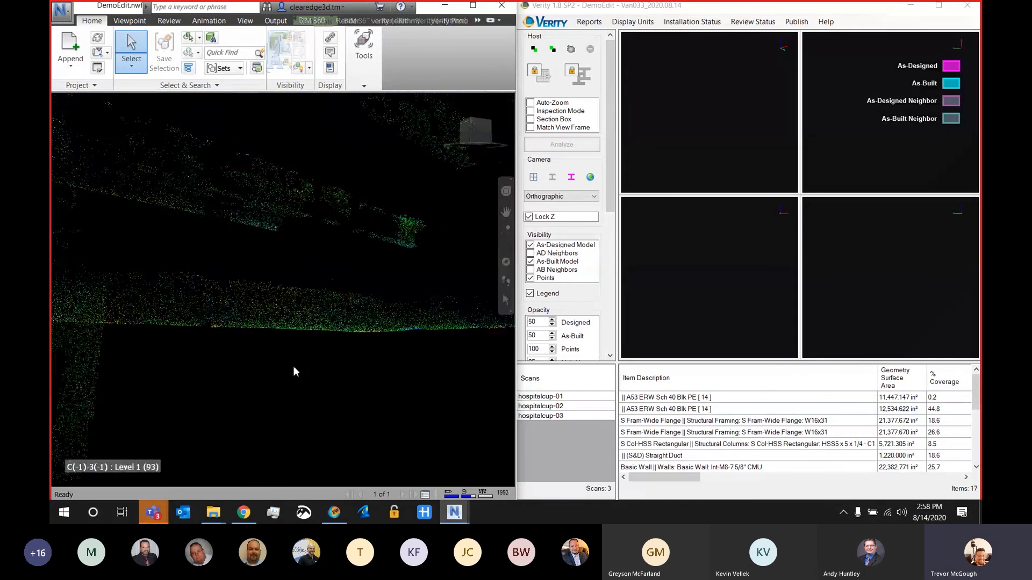
{"action": "scroll", "coordinate": [294, 370], "scroll_direction": "up", "scroll_amount": 3}
{"action": "middle_click_drag", "start_coordinate": [296, 391], "coordinate": [257, 336], "text": "shift"}
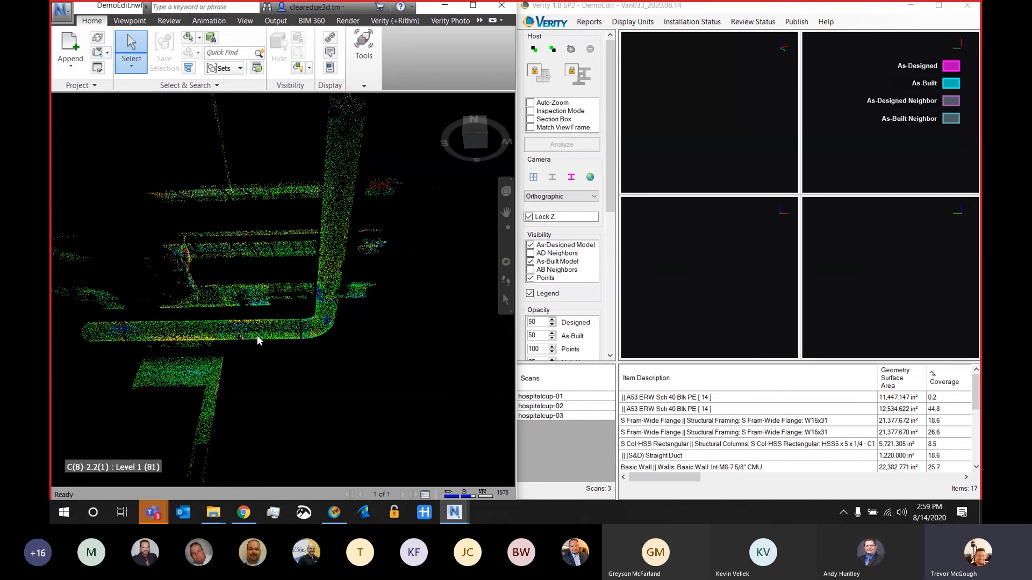
Step: Open the recent PlowmanCraven Steel Structure project with its Navisworks document, and export Verity's analysis results to the Navisworks model
{"action": "left_click", "coordinate": [745, 155]}
{"action": "left_click", "coordinate": [796, 22]}
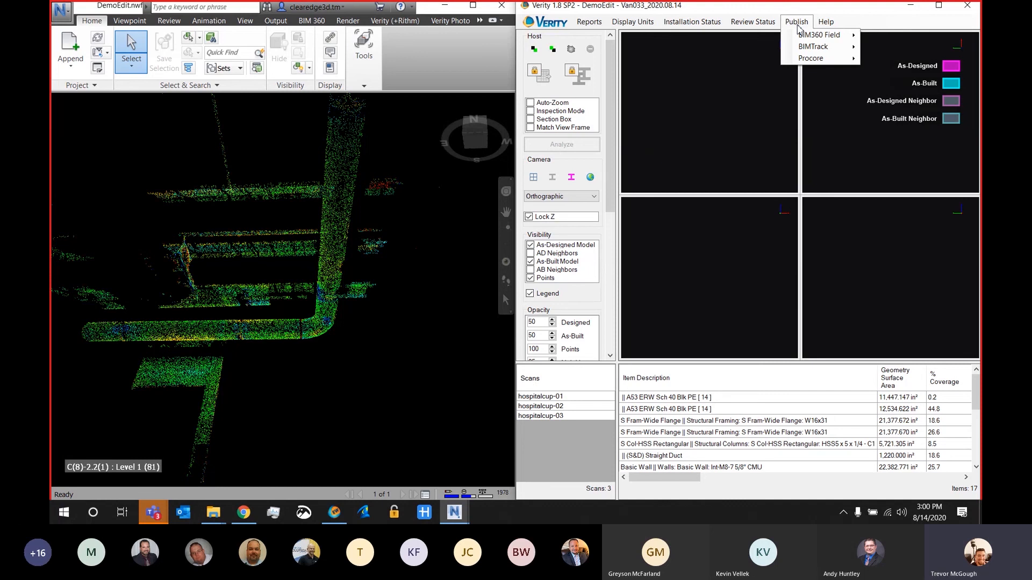
{"action": "left_click", "coordinate": [547, 22]}
{"action": "mouse_move", "coordinate": [618, 46]}
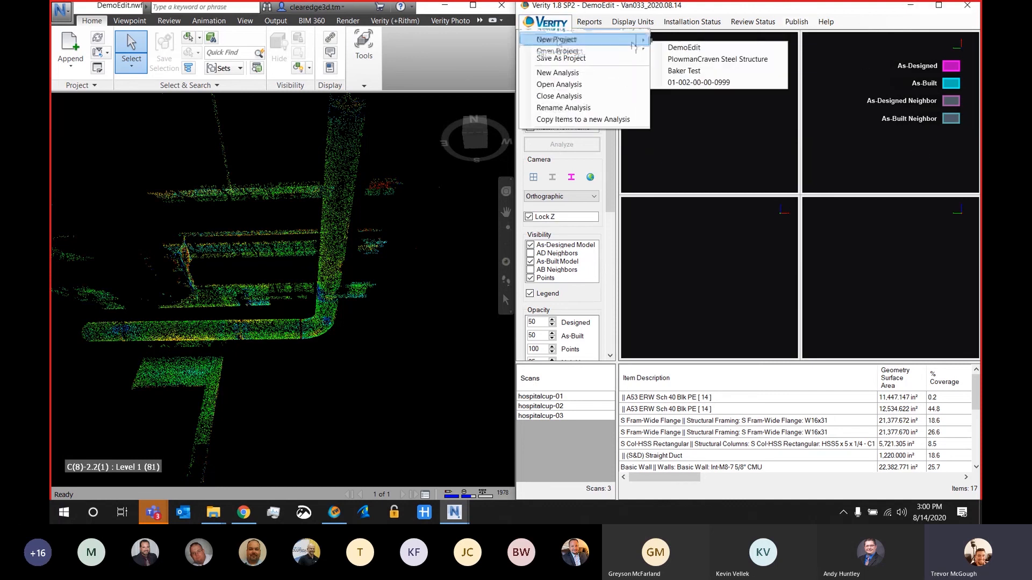
{"action": "left_click", "coordinate": [675, 59]}
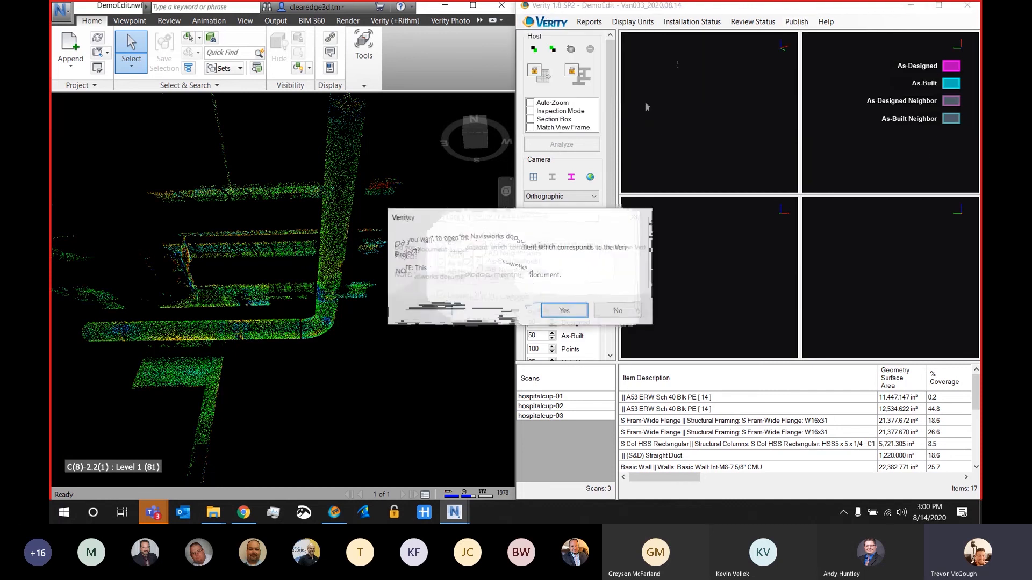
{"action": "left_click", "coordinate": [568, 308]}
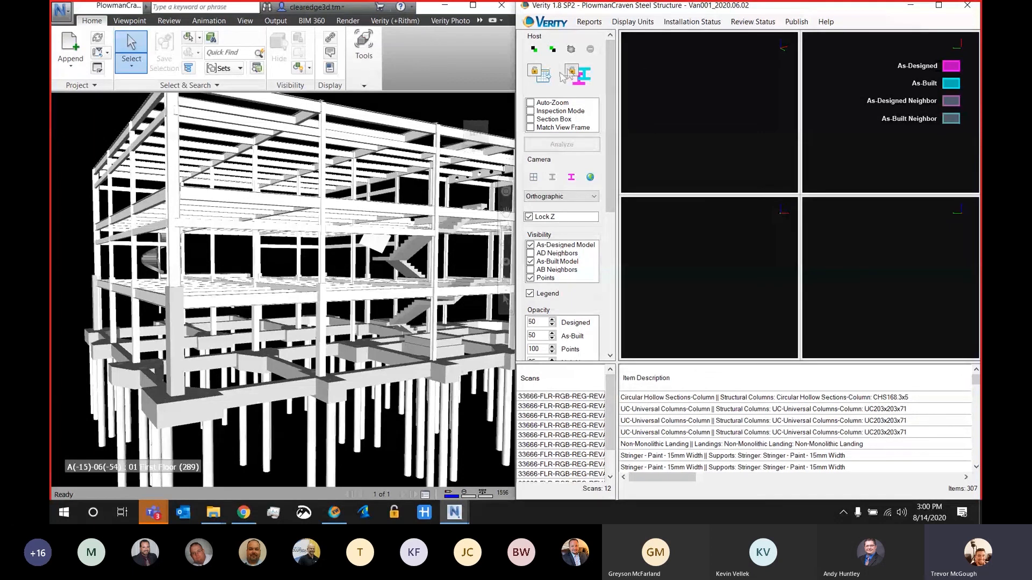
{"action": "left_click", "coordinate": [543, 75]}
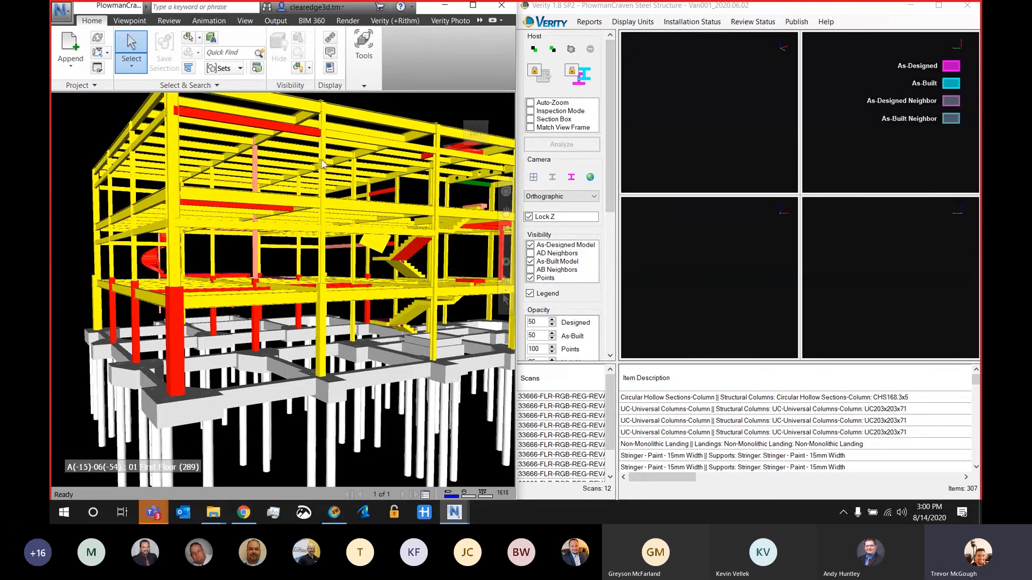
Step: Select the red beam on the structure's top level in Navisworks and display that item in Verity
{"action": "scroll", "coordinate": [235, 232], "scroll_direction": "up", "scroll_amount": 5}
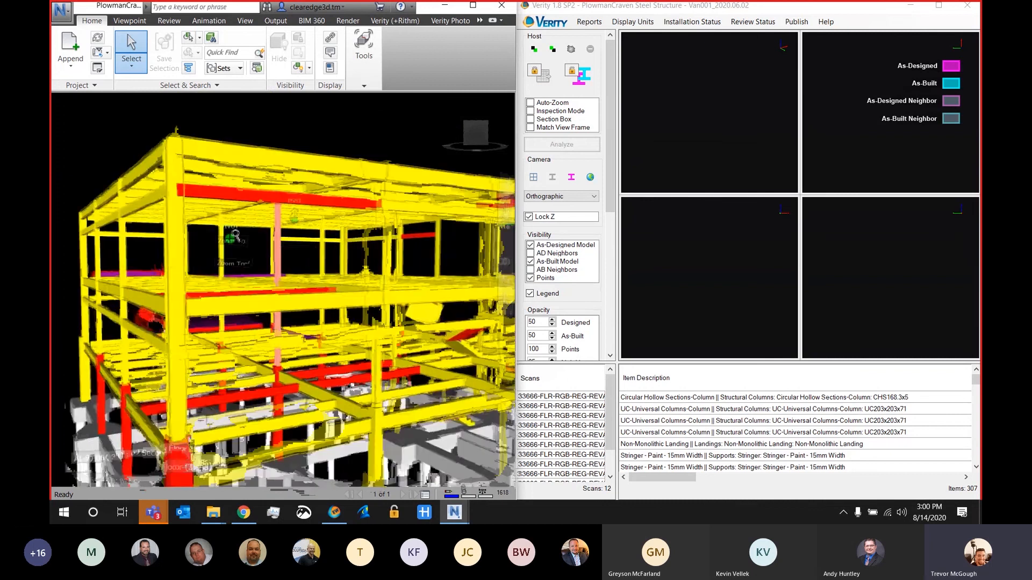
{"action": "scroll", "coordinate": [235, 233], "scroll_direction": "up", "scroll_amount": 4}
{"action": "left_click", "coordinate": [253, 156]}
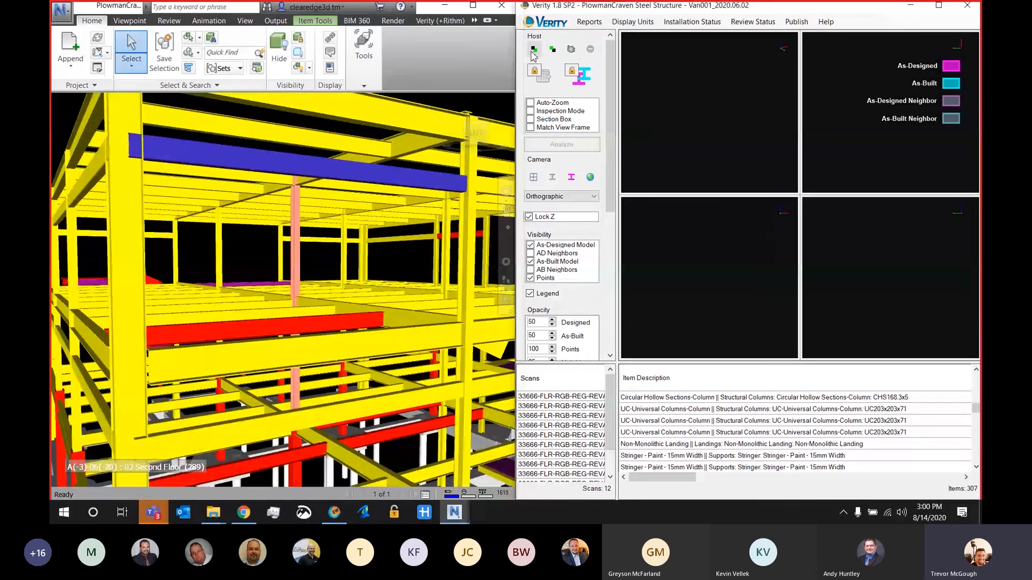
{"action": "left_click", "coordinate": [534, 51]}
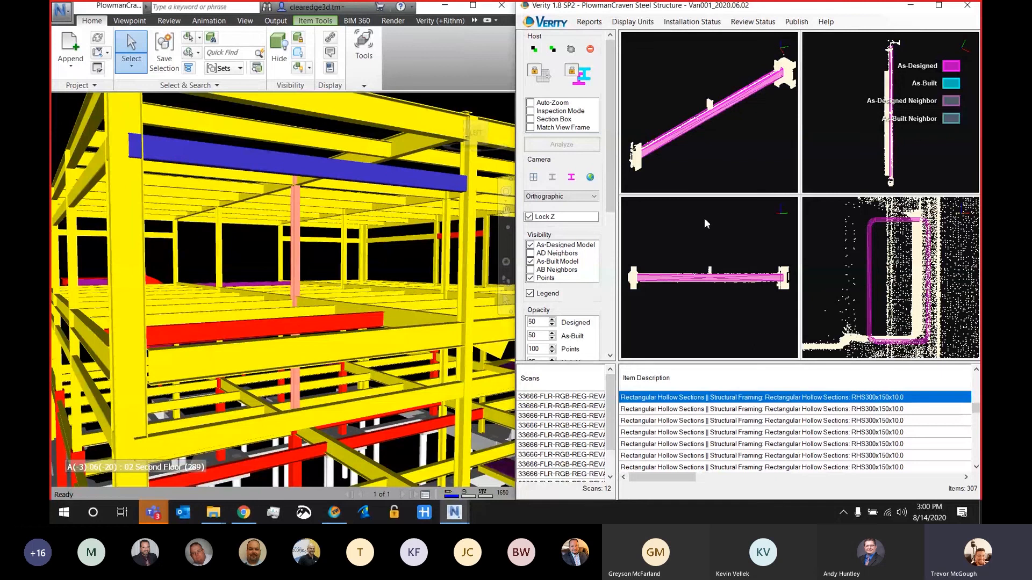
Step: Select the red beam one floor below, display it in Verity, and check its coverage and installation status
{"action": "left_click", "coordinate": [293, 329]}
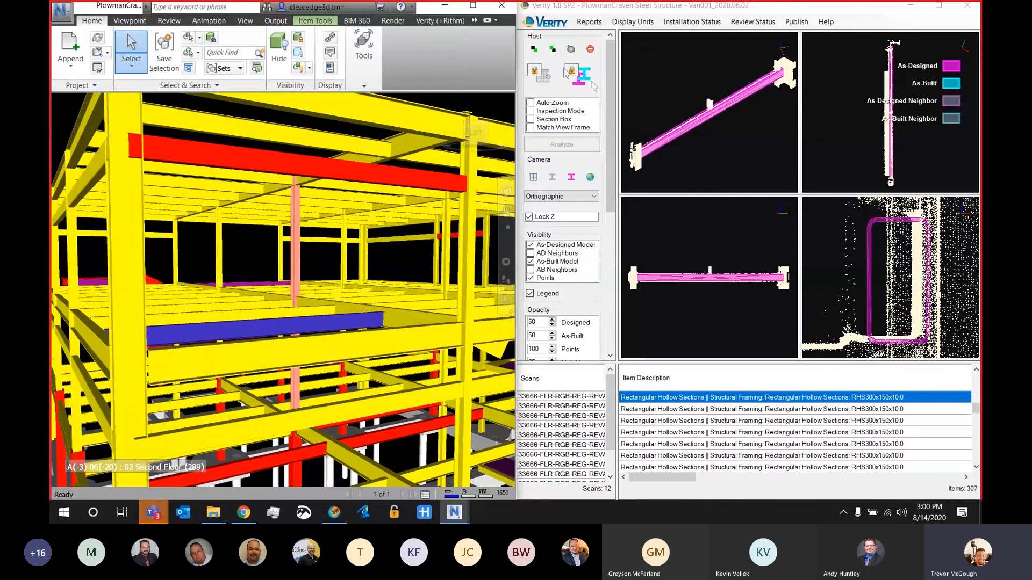
{"action": "left_click", "coordinate": [535, 50]}
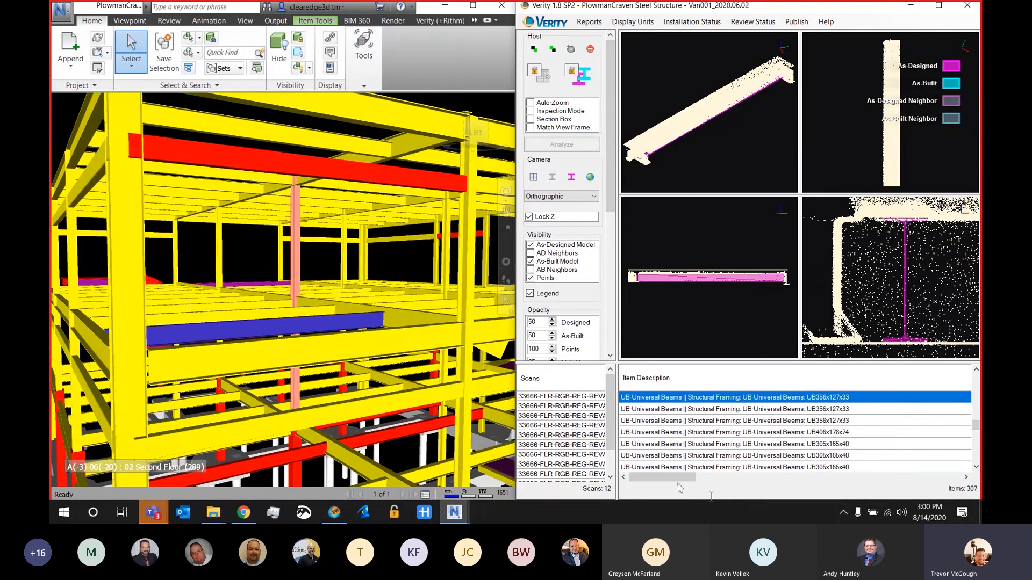
{"action": "left_click_drag", "start_coordinate": [674, 483], "coordinate": [705, 483]}
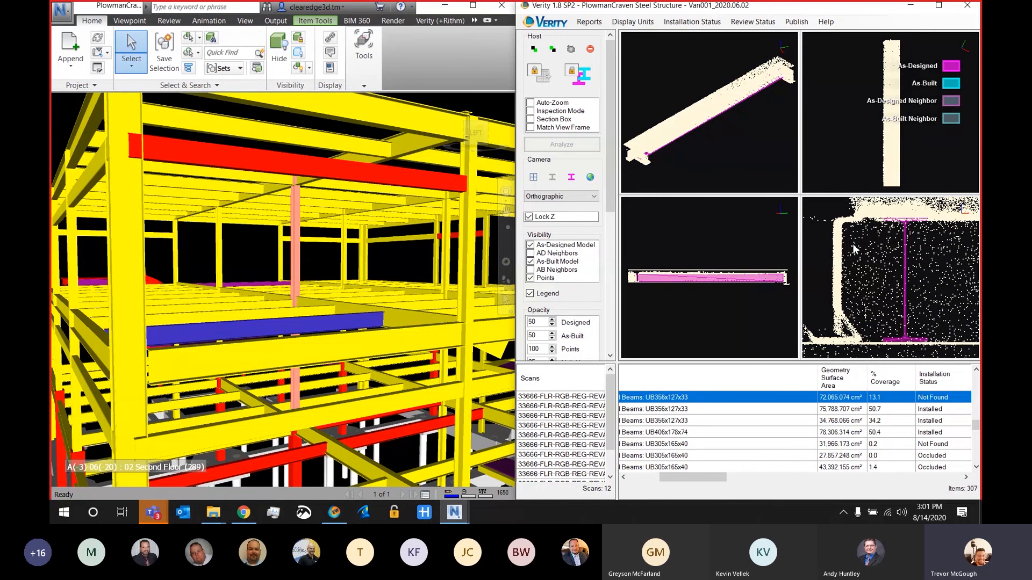
{"action": "left_click_drag", "start_coordinate": [698, 479], "coordinate": [632, 483]}
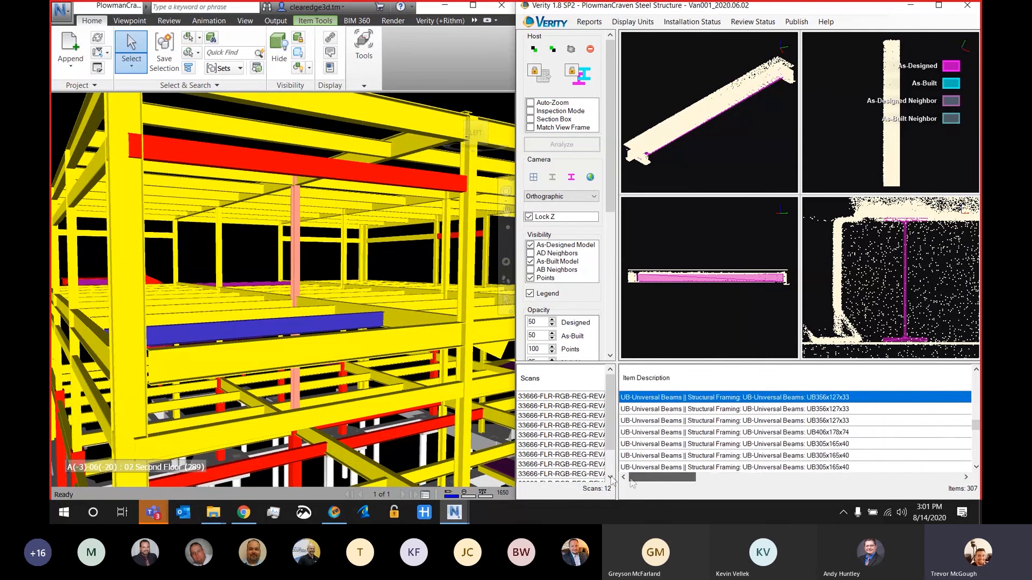
Step: Set the selected UB356x127x33 beam's installation status to Installed and refit its as-built model
{"action": "left_click", "coordinate": [692, 22]}
{"action": "left_click", "coordinate": [694, 39]}
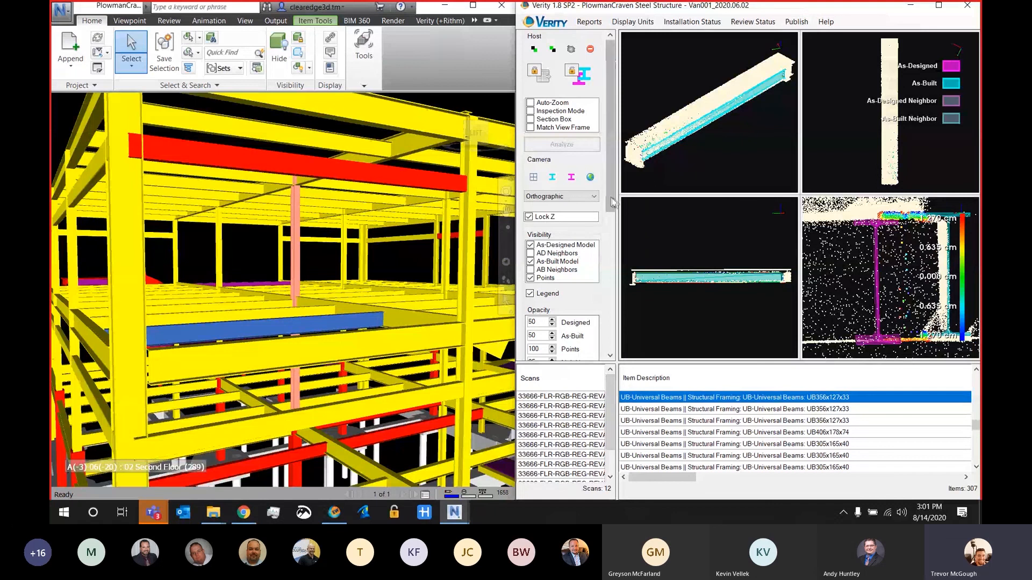
{"action": "left_click_drag", "start_coordinate": [610, 200], "coordinate": [607, 351]}
{"action": "left_click", "coordinate": [561, 352]}
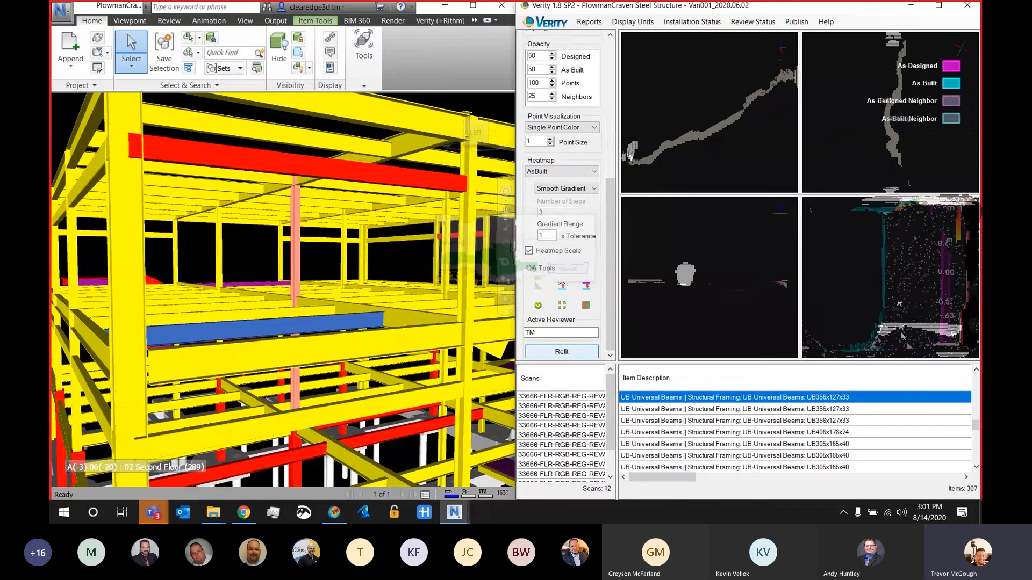
Step: Set the display units to inches and bring the beam's total, vertical and horizontal translation values into view
{"action": "left_click_drag", "start_coordinate": [693, 481], "coordinate": [746, 484]}
{"action": "left_click", "coordinate": [633, 21]}
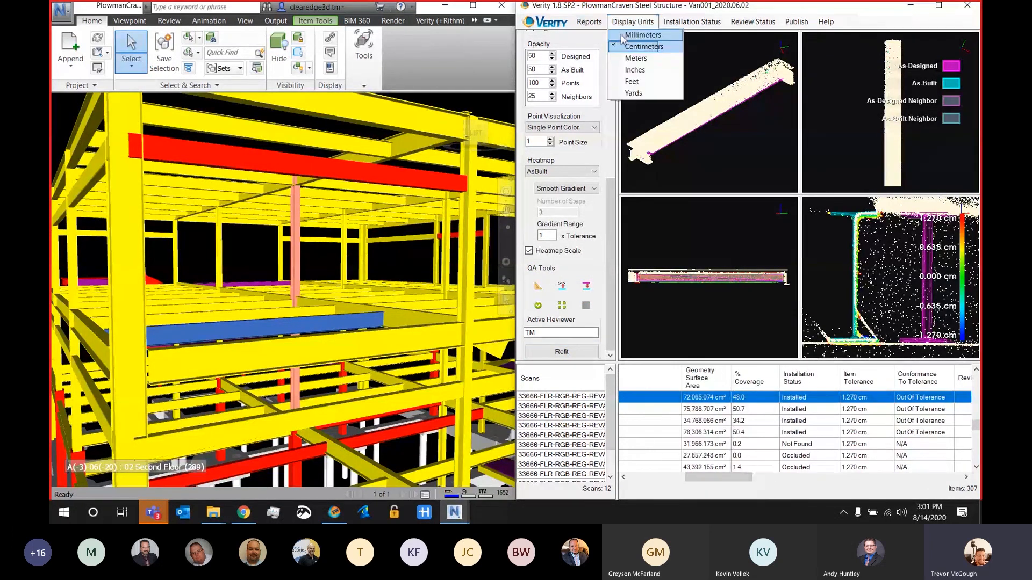
{"action": "left_click", "coordinate": [635, 78]}
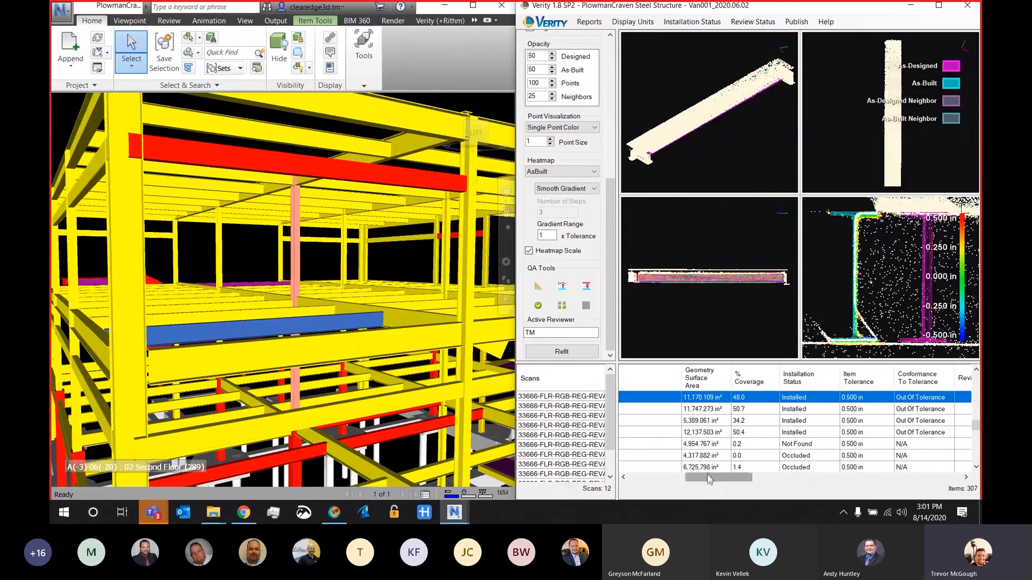
{"action": "left_click_drag", "start_coordinate": [712, 477], "coordinate": [786, 478]}
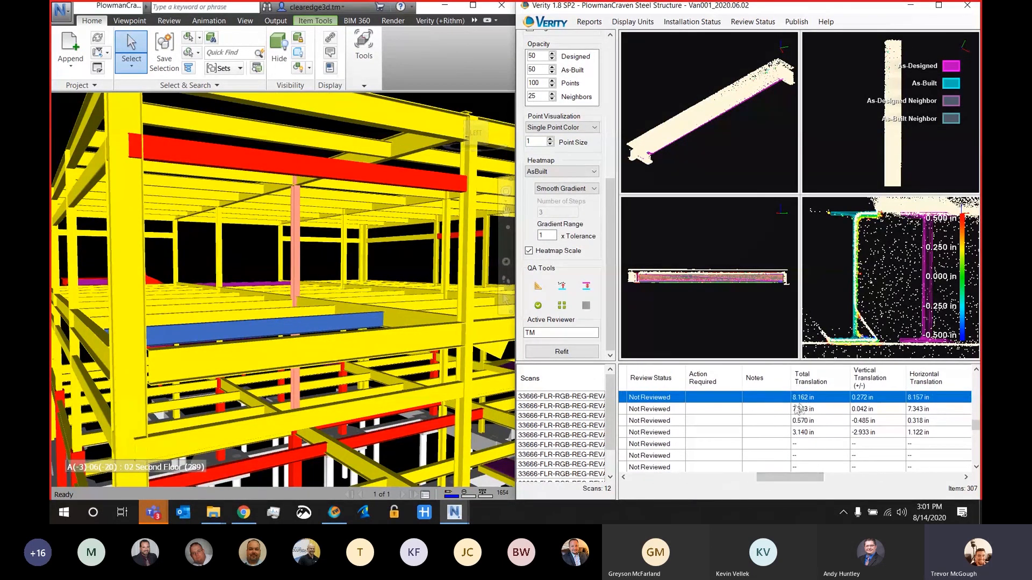